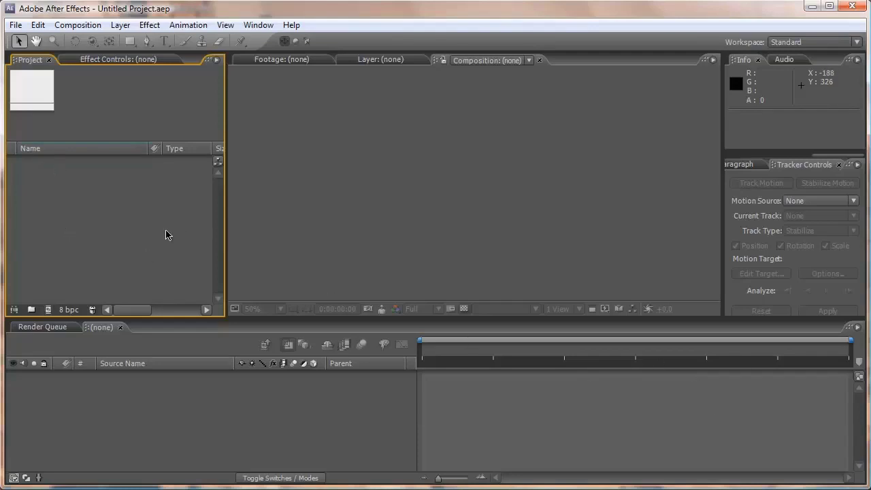
- Import GraffitiFooty.mov from the Footage folder and create a new composition from it
key(alt+Tab)
key(alt+Tab)
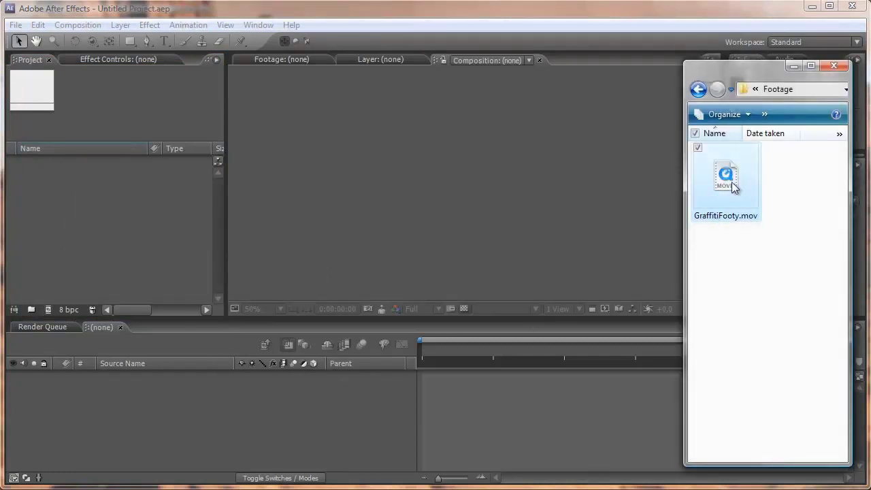
drag(734, 187, 301, 179)
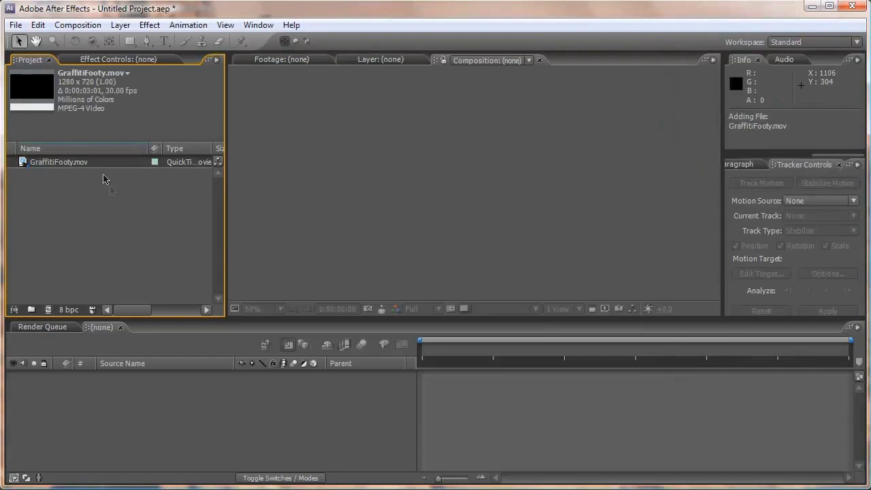
drag(82, 166, 51, 311)
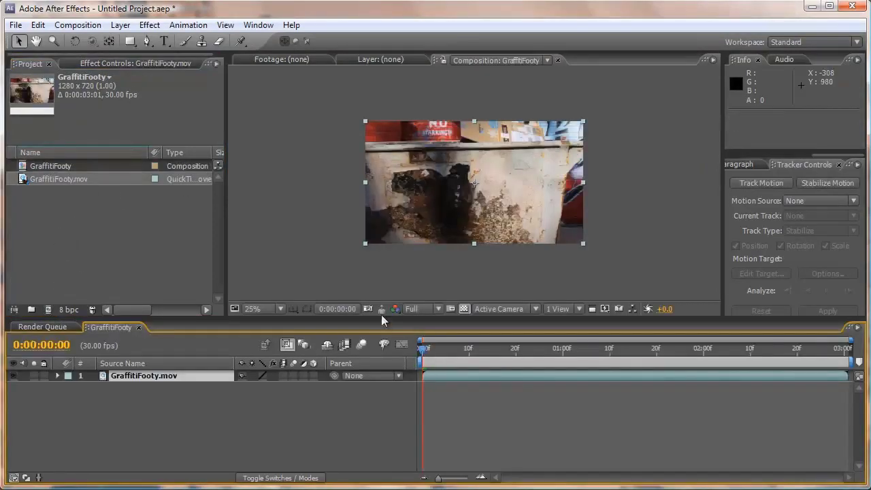
- Apply the Curves effect to the GraffitiFooty.mov layer and shape the RGB curve into a contrast-boosting S-curve
click(160, 376)
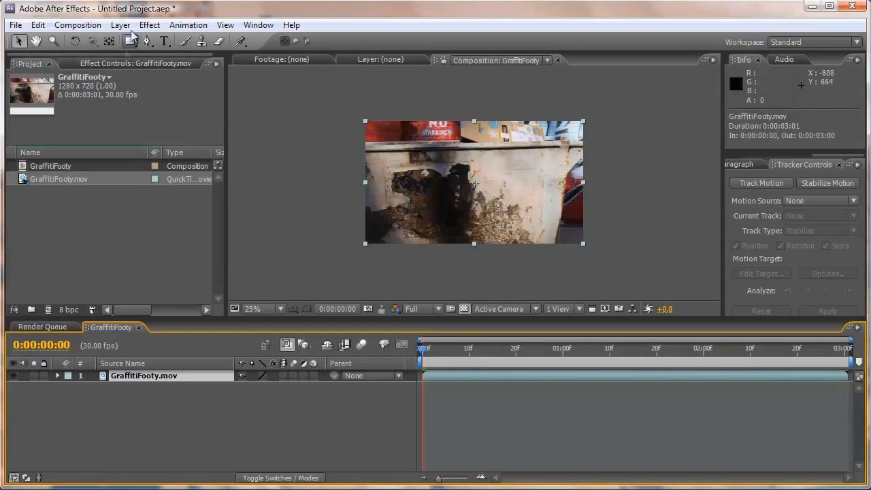
click(149, 25)
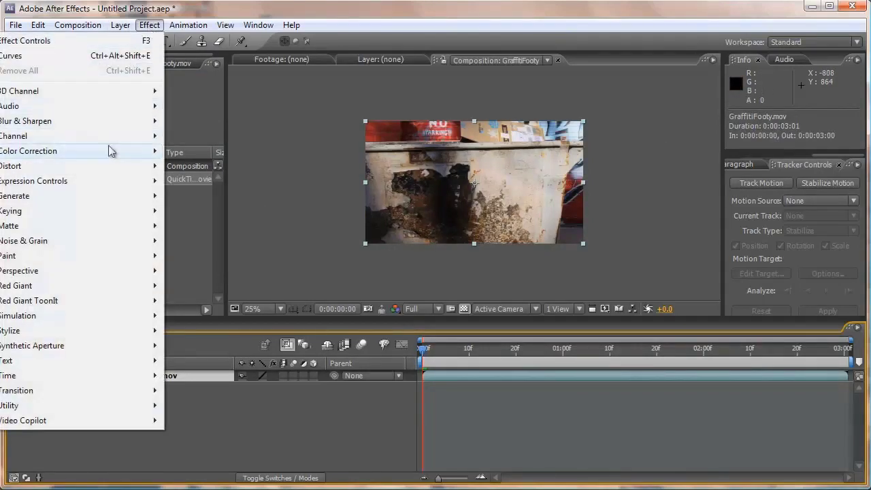
mouse_move(102, 150)
click(196, 375)
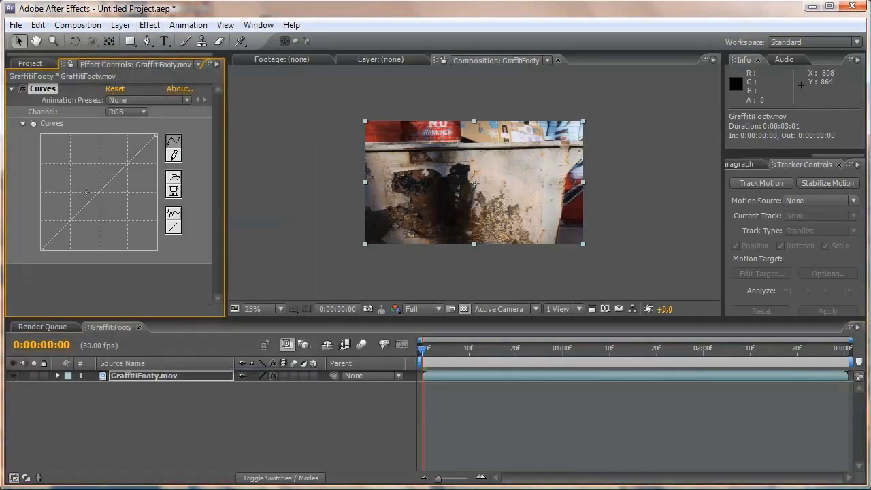
drag(132, 164, 124, 158)
drag(92, 200, 88, 221)
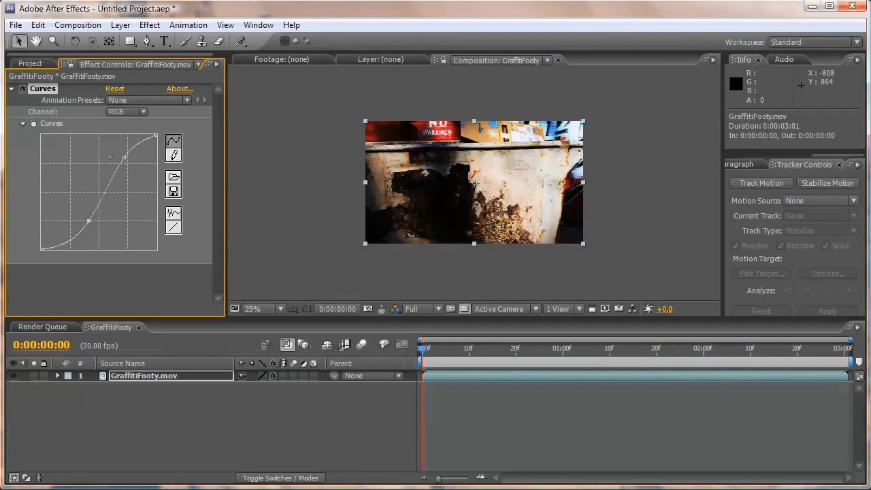
drag(124, 158, 122, 160)
- Pre-compose the GraffitiFooty.mov layer, moving all attributes into the new composition
click(157, 375)
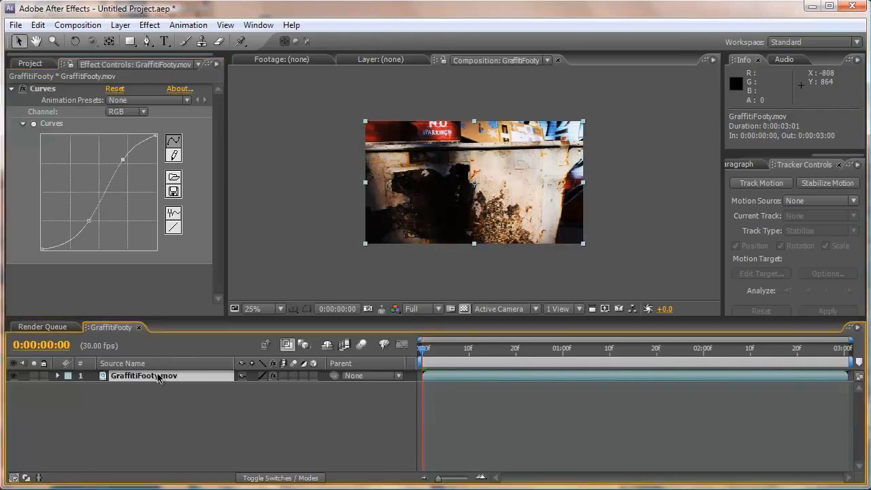
click(121, 26)
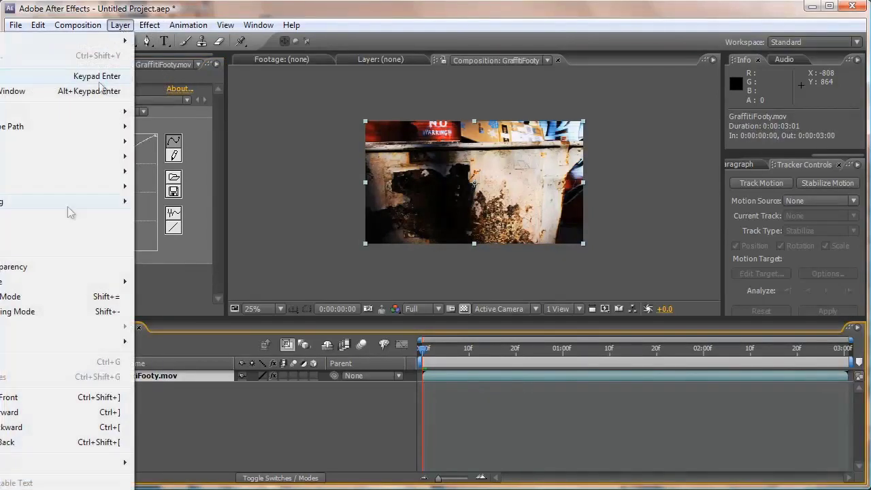
click(38, 489)
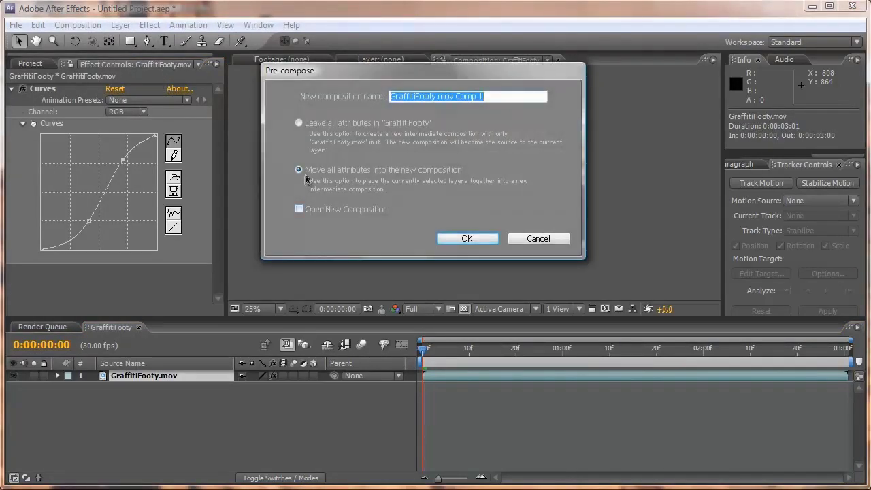
click(469, 243)
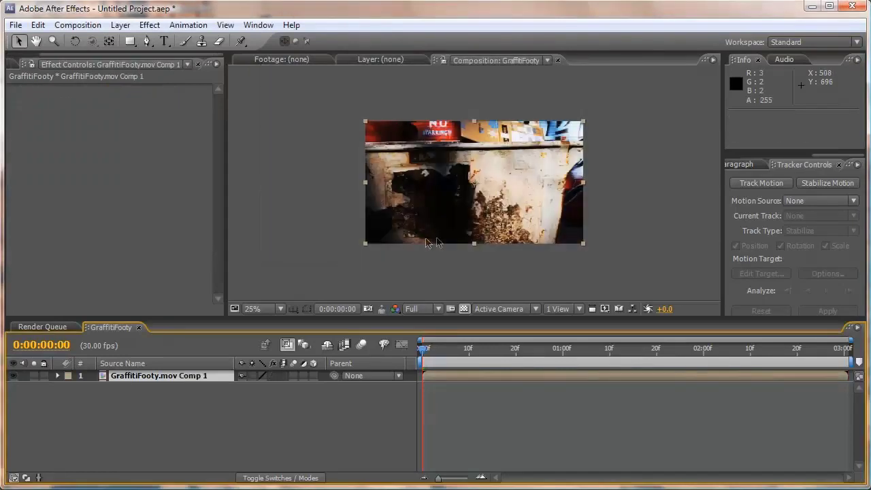
- Start a Stabilize motion tracker on the pre-composed layer and go to 0:00:01:13, where the dumpster's right edge is visible
right_click(187, 382)
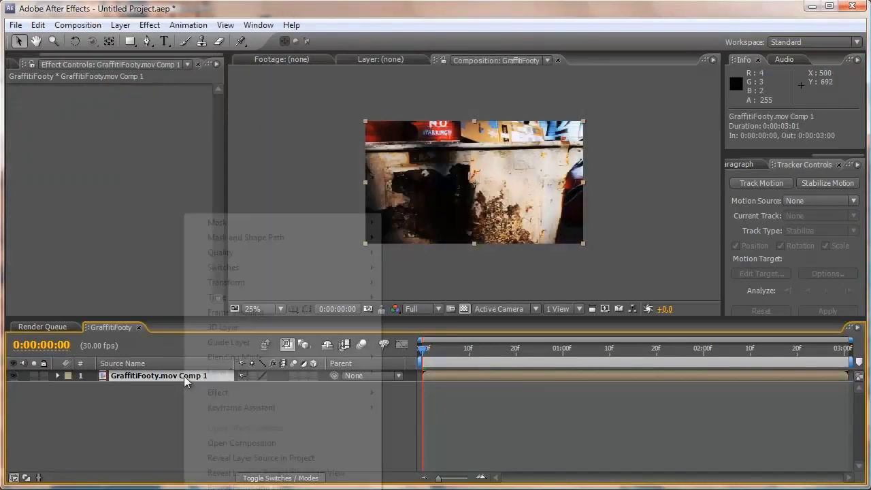
click(272, 489)
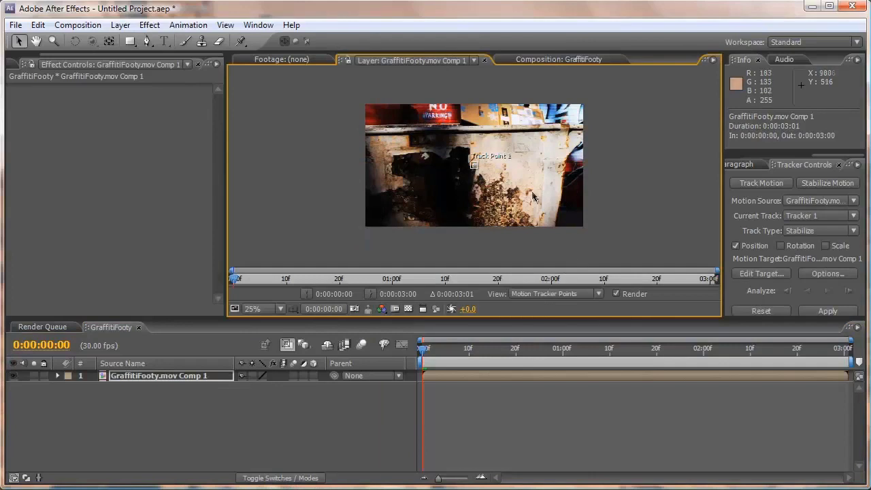
key(grave)
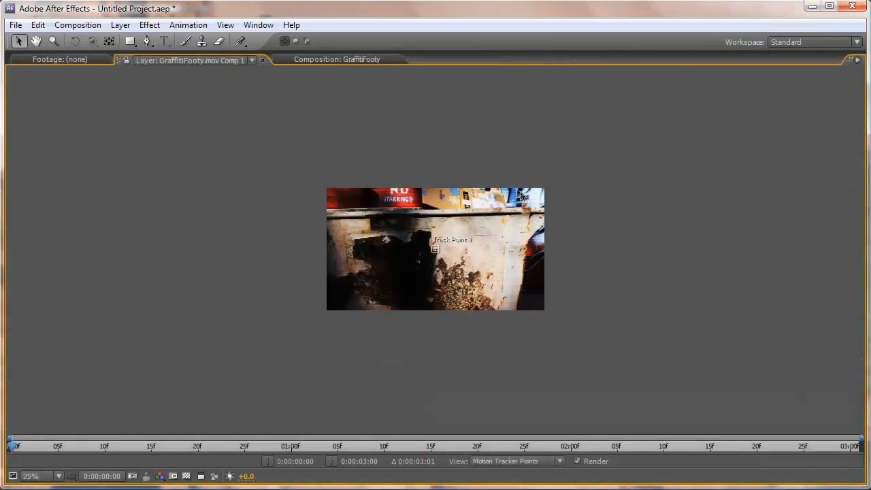
key(h)
key(v)
scroll(473, 231, up, 3)
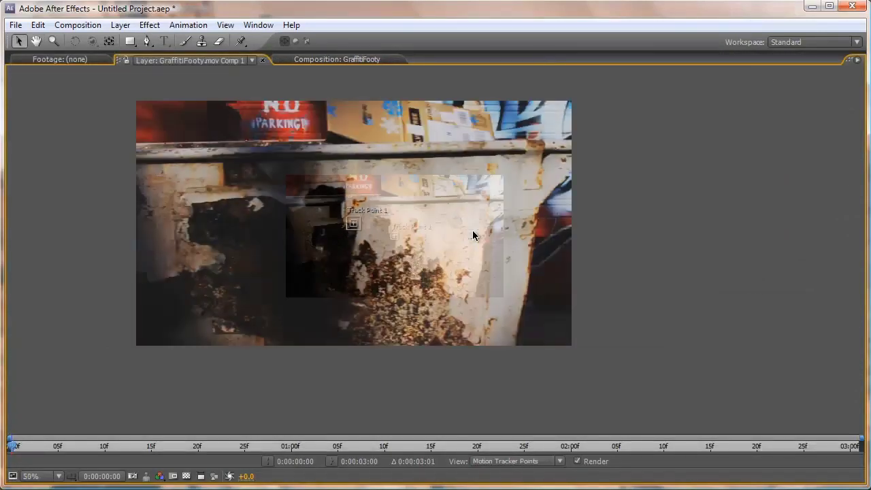
key(space)
drag(487, 214, 397, 276)
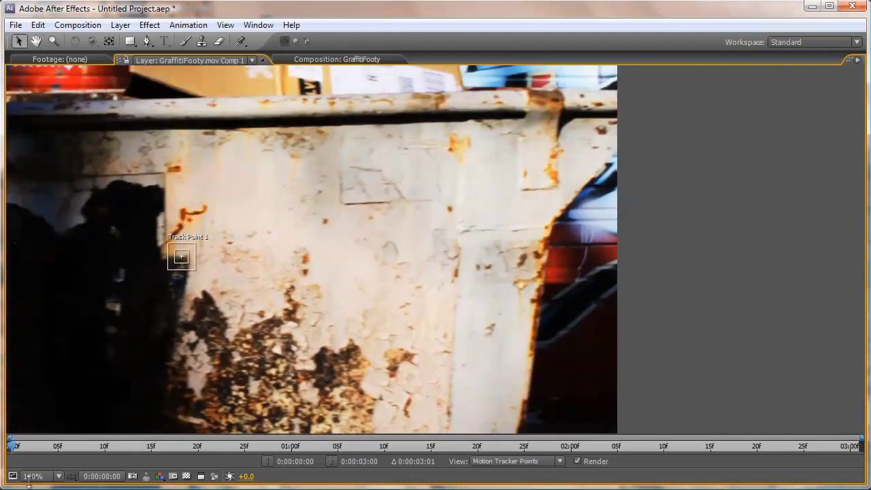
drag(13, 443, 415, 419)
drag(231, 330, 393, 334)
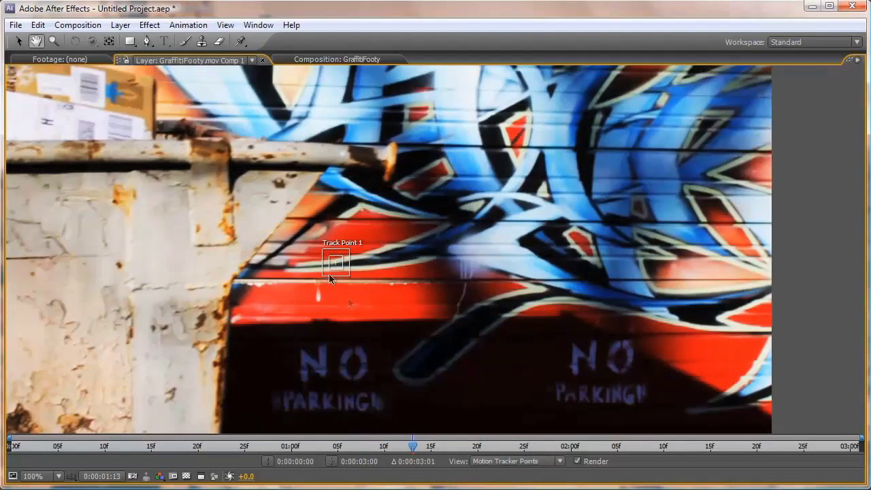
- Place Track Point 1 on the dark rust spot near the dumpster's upper right corner and enlarge its feature and search regions
mouse_move(331, 247)
mouse_down()
mouse_move(318, 244)
mouse_move(296, 199)
mouse_move(322, 241)
mouse_up()
key(ctrl+z)
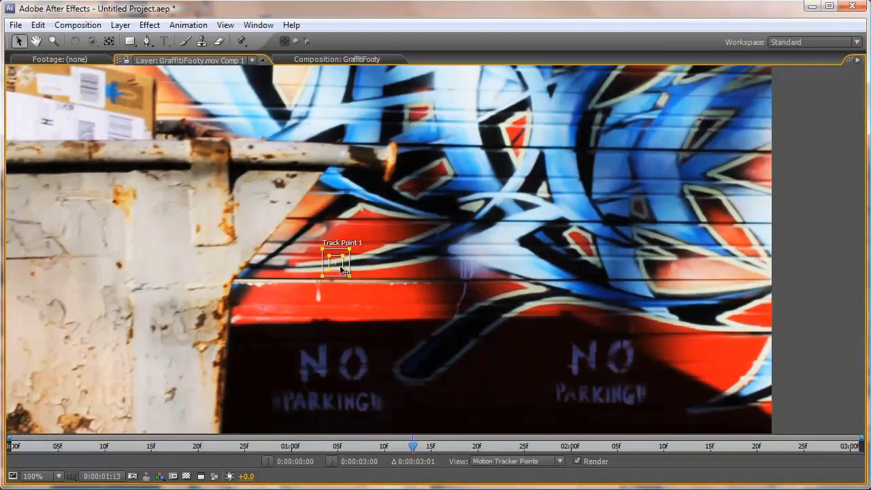
drag(340, 269, 438, 289)
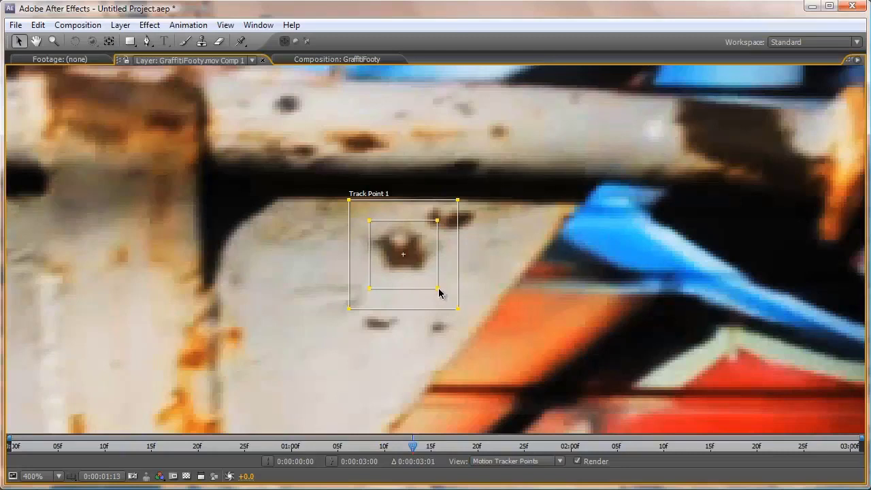
drag(458, 309, 504, 350)
- Analyze the track backward from 0:00:01:13 to the start of the clip
key(grave)
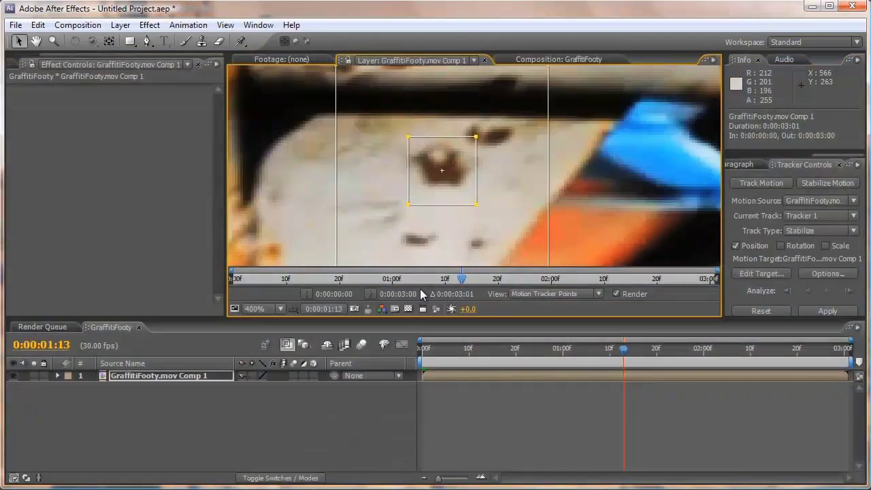
key(comma)
key(comma)
drag(414, 231, 400, 219)
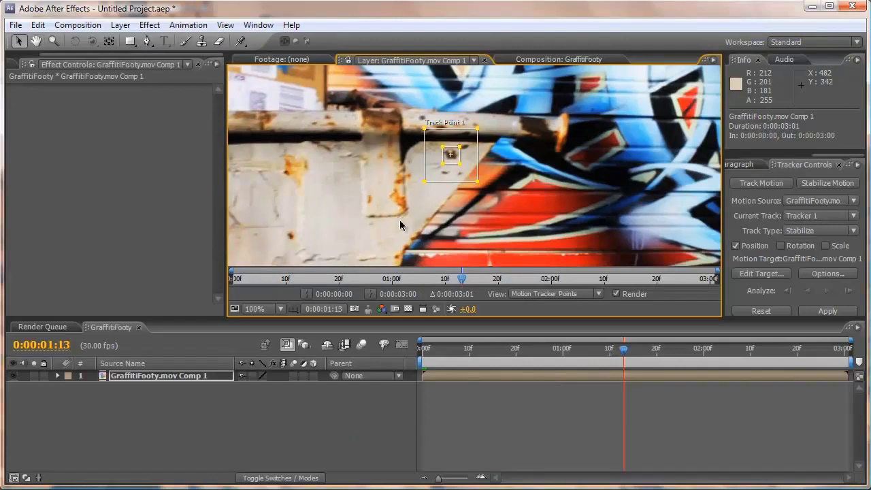
key(comma)
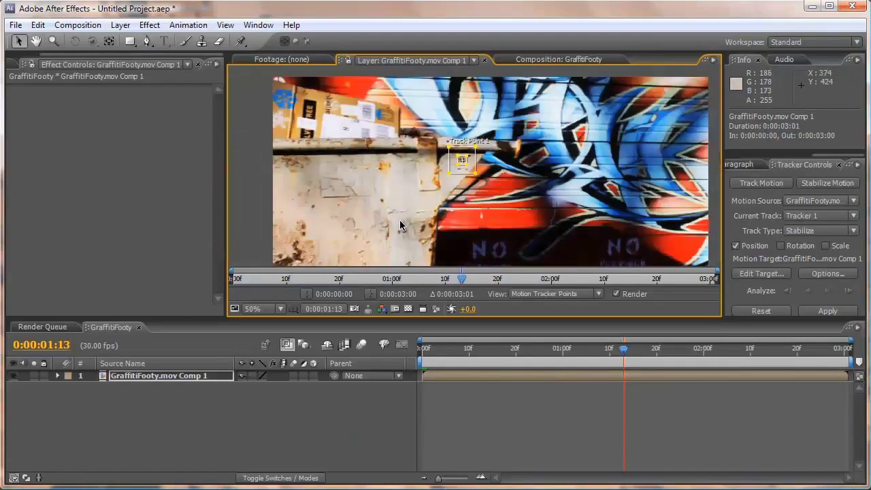
click(808, 292)
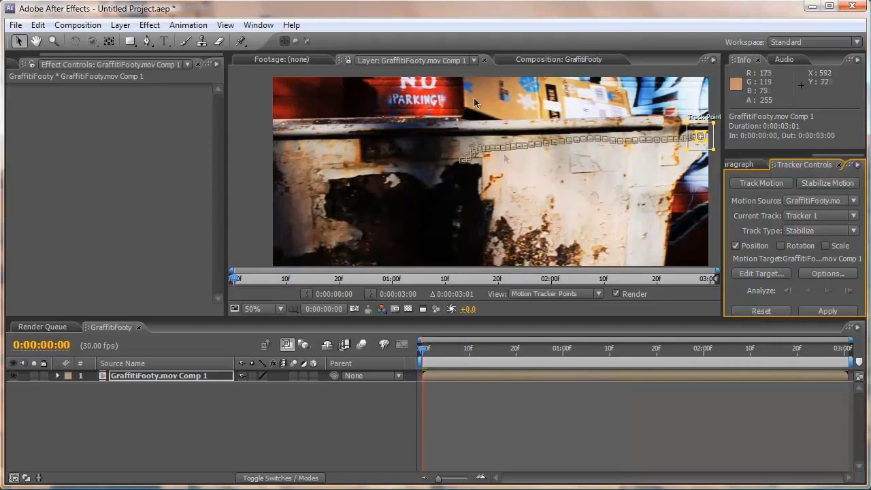
- Examine the backward track up close, stepping frame by frame up to 0:00:01:13 to check that the point stays on the rust spot
key(grave)
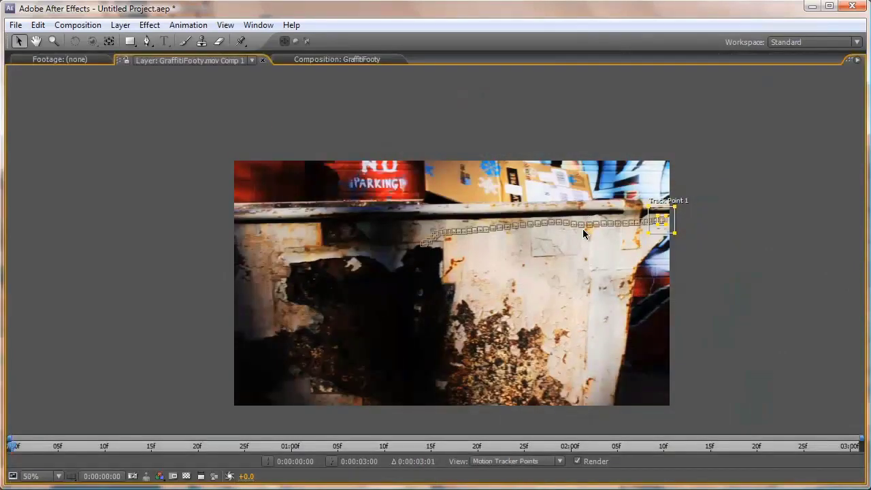
scroll(582, 229, up, 2)
key(space)
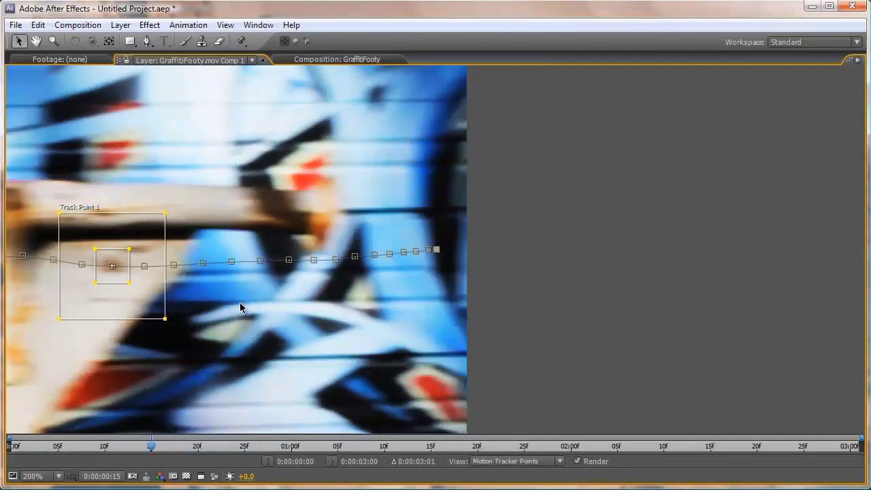
drag(241, 305, 507, 334)
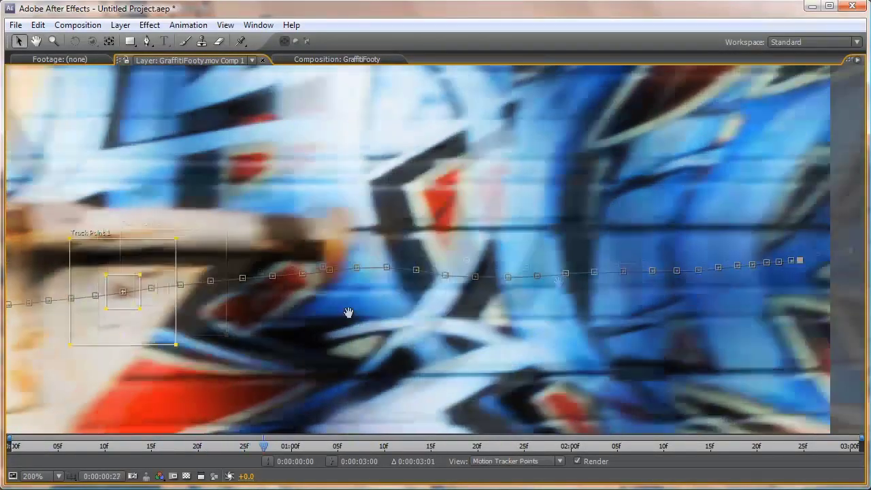
drag(348, 312, 671, 265)
key(Page_Down)
key(Page_Down)
key(Page_Down)
key(Page_Down)
key(Page_Down)
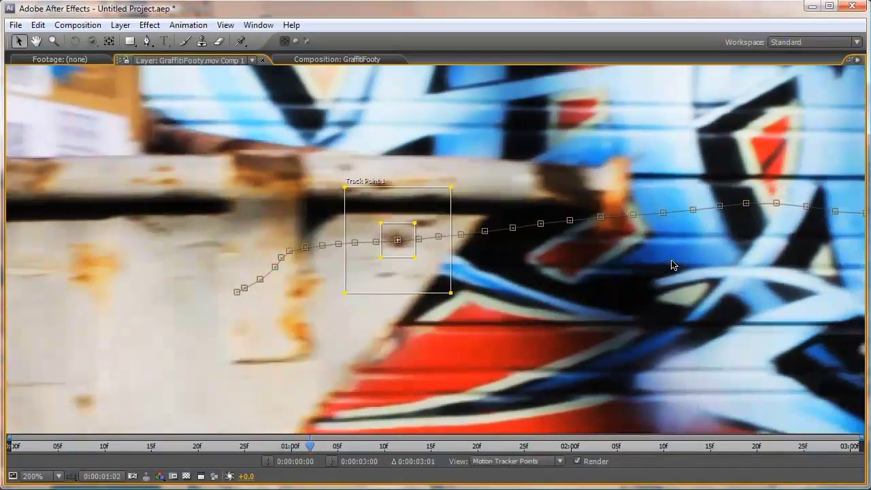
key(Page_Down)
key(Page_Down)
key(Page_Down)
key(Page_Down)
key(Page_Down)
key(Page_Down)
key(Page_Down)
key(Page_Down)
key(Page_Down)
key(Page_Down)
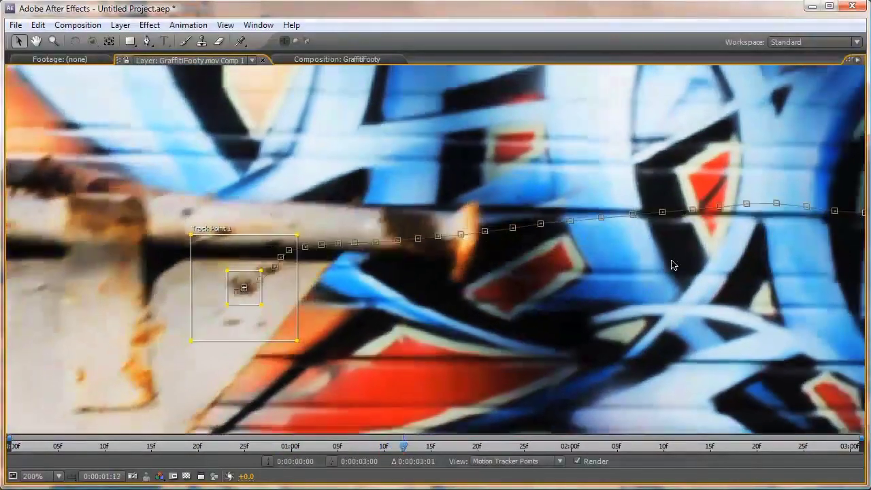
key(Page_Down)
key(Page_Down)
key(Page_Up)
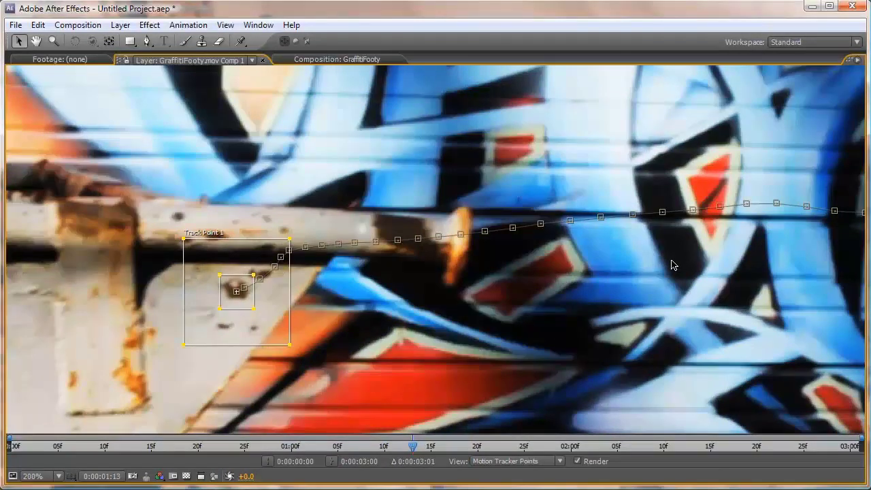
- Analyze the track forward from 0:00:01:13 to the end of the clip
key(grave)
scroll(375, 249, down, 4)
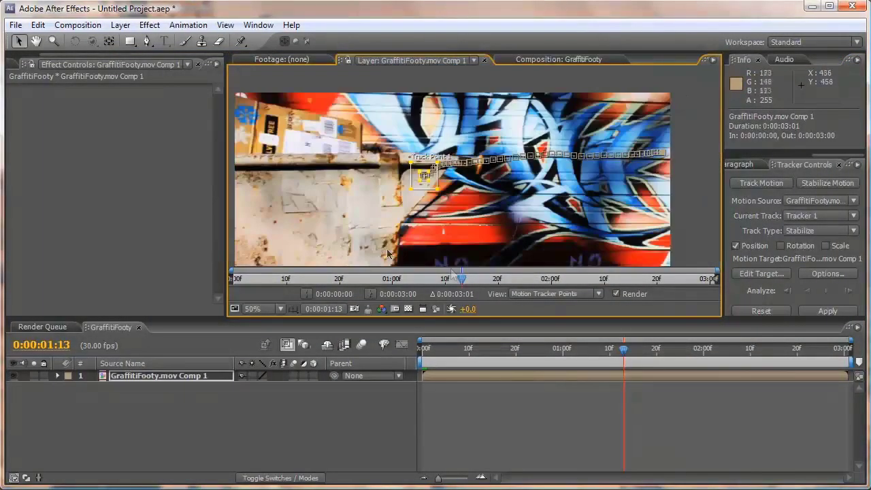
click(806, 292)
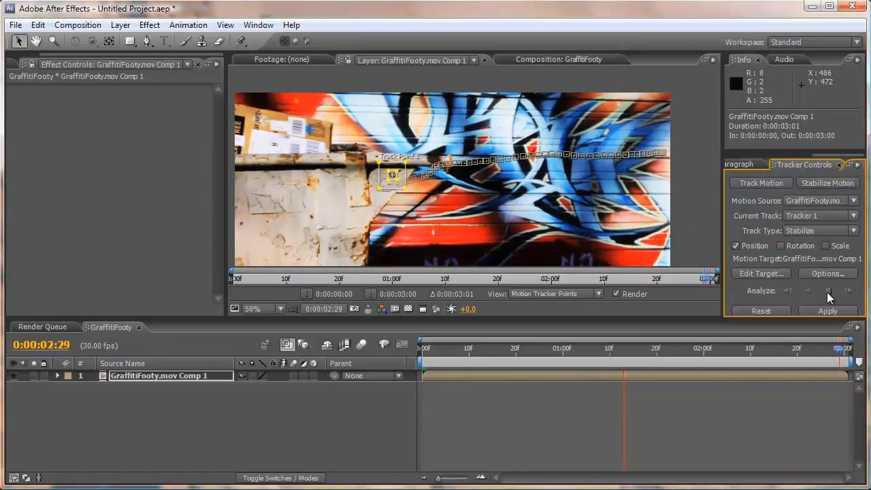
- Examine the forward track up close through to the clip's end to check that the point follows the rust spot
drag(842, 351, 553, 355)
click(505, 219)
scroll(505, 218, up, 2)
key(grave)
drag(450, 238, 476, 227)
key(space)
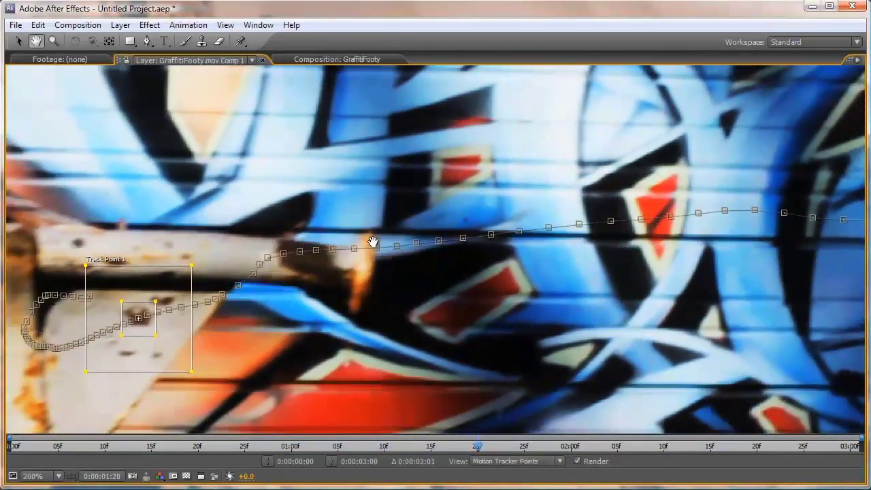
key(space)
drag(206, 266, 369, 260)
key(space)
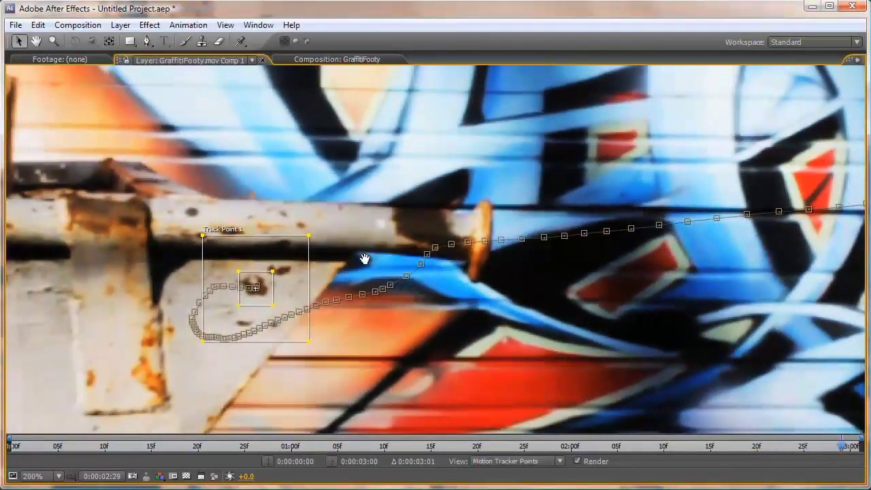
- Create a second tracker on the pre-composed layer with Track Motion
key(grave)
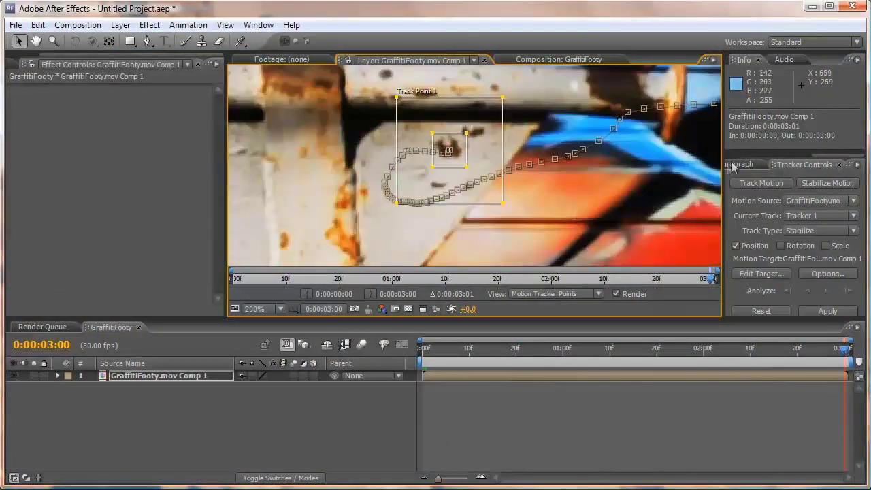
click(757, 183)
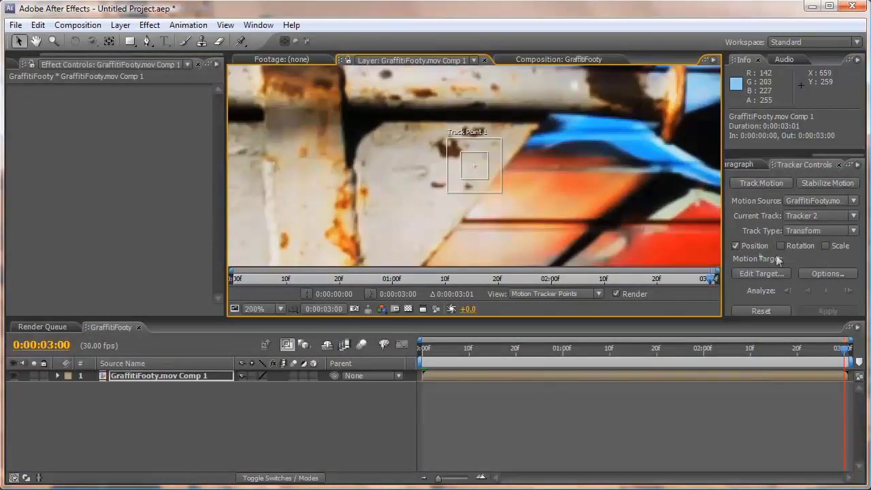
- Set the second tracker's track type to Raw and move its track point down to the rust spot low on the dumpster
click(816, 231)
click(758, 306)
key(space)
drag(362, 212, 436, 184)
key(grave)
key(space)
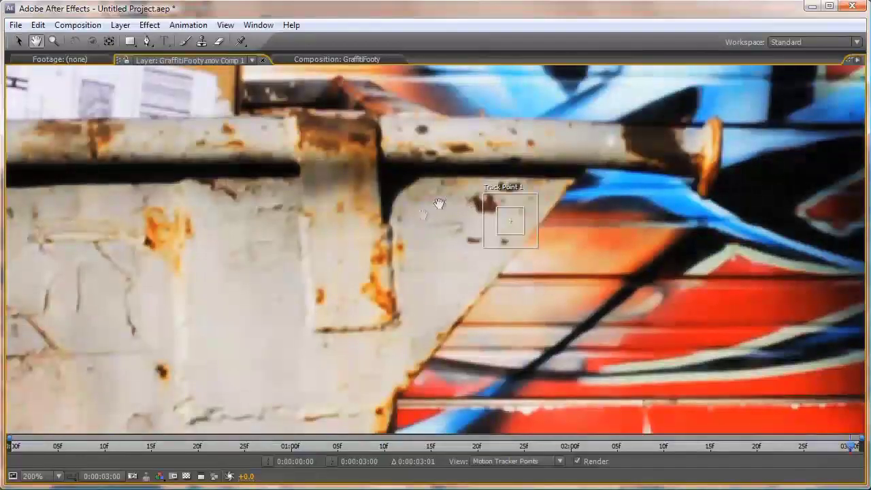
drag(423, 214, 473, 166)
drag(562, 193, 408, 194)
key(space)
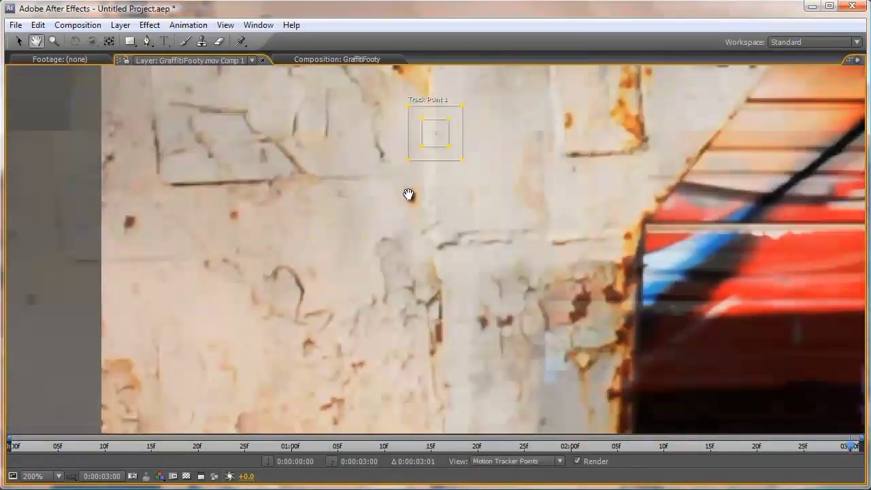
drag(437, 147, 446, 300)
key(space)
- Fit the feature region around the lower rust spot at about 35 px and enlarge the search region to about 127 px
drag(604, 309, 628, 162)
drag(530, 291, 543, 237)
drag(489, 91, 444, 425)
key(grave)
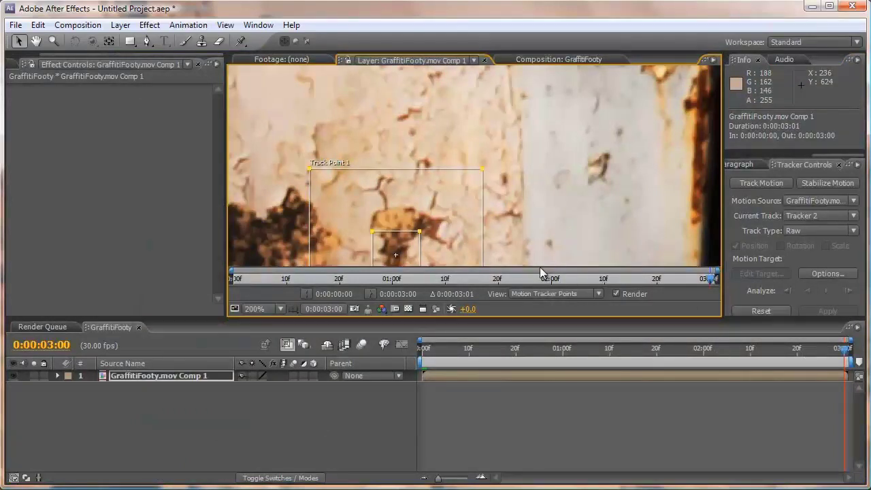
- Analyze the second track backward from 0:00:03:00 to the start of the clip
key(comma)
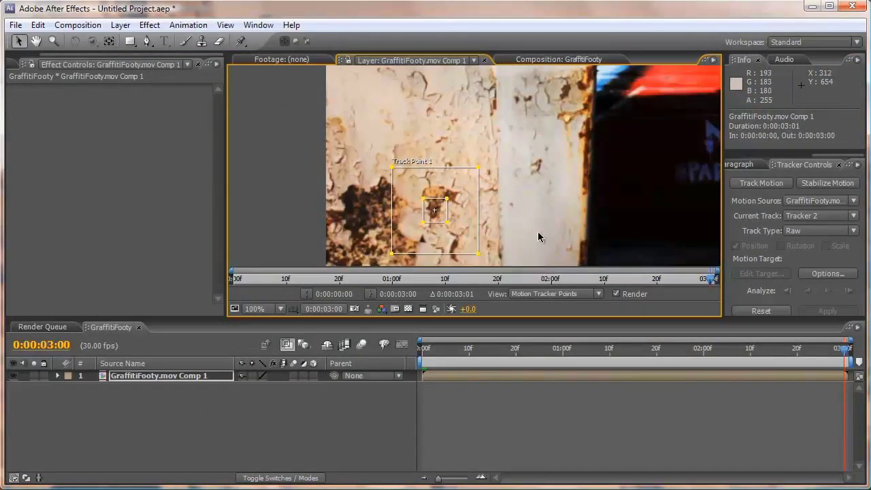
key(comma)
key(space)
drag(556, 198, 463, 229)
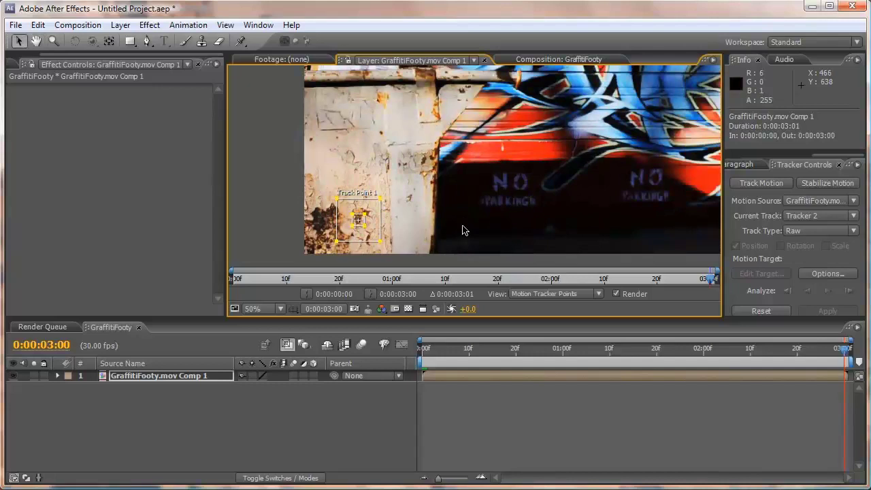
key(comma)
click(808, 291)
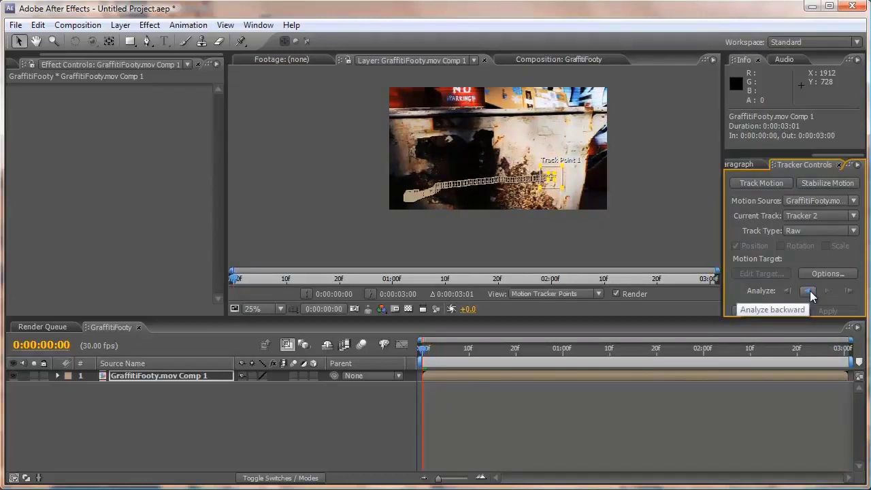
- Examine the second backward track up close to check that its point stays on the lower rust spot
key(grave)
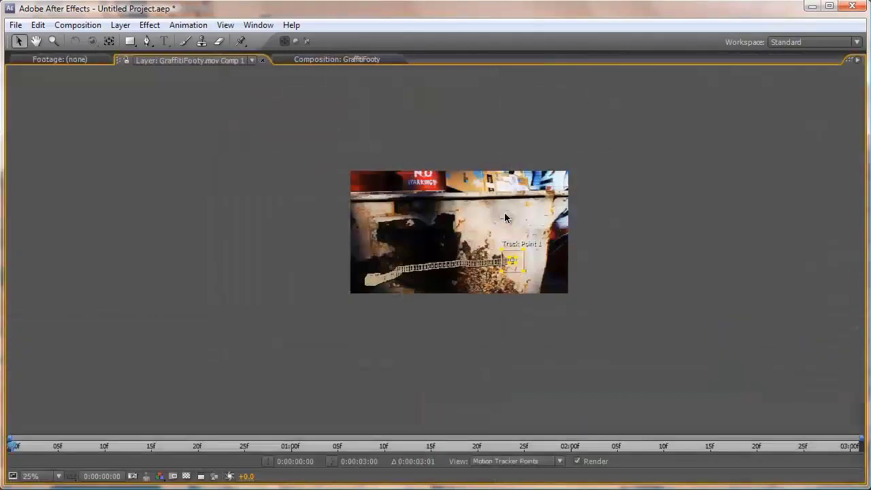
scroll(506, 217, up, 3)
key(space)
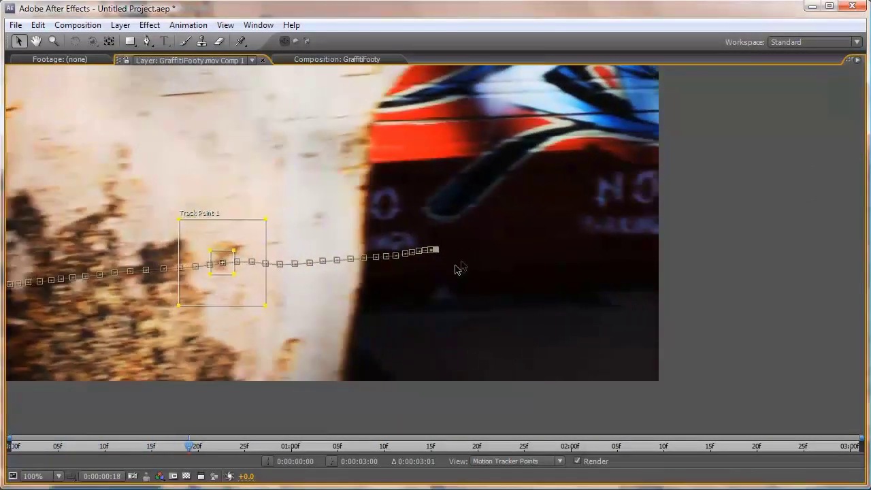
key(space)
key(h)
drag(157, 306, 511, 307)
key(space)
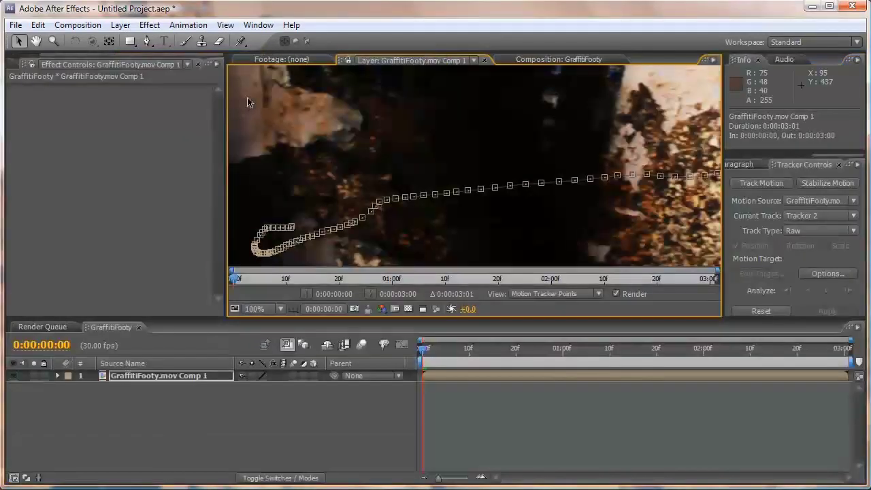
- Return to the GraffitiFooty composition view and reveal the keyframed tracker data on the pre-composed layer
click(277, 60)
click(566, 58)
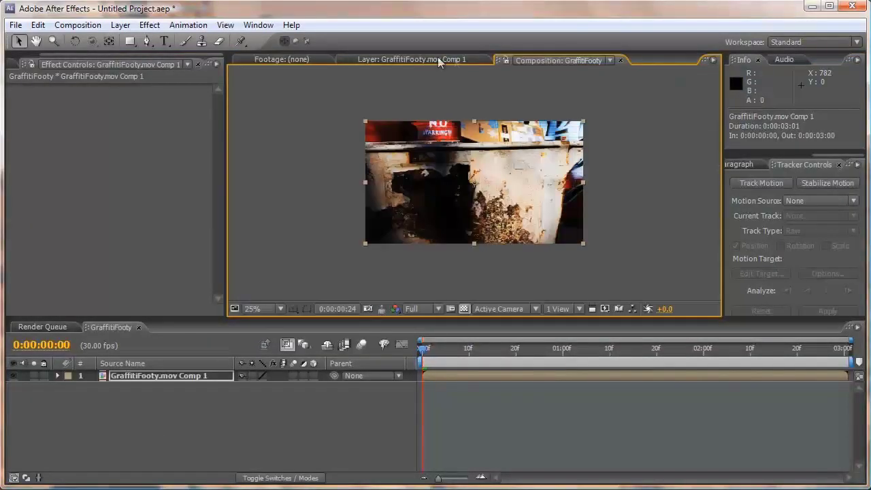
click(415, 59)
click(532, 60)
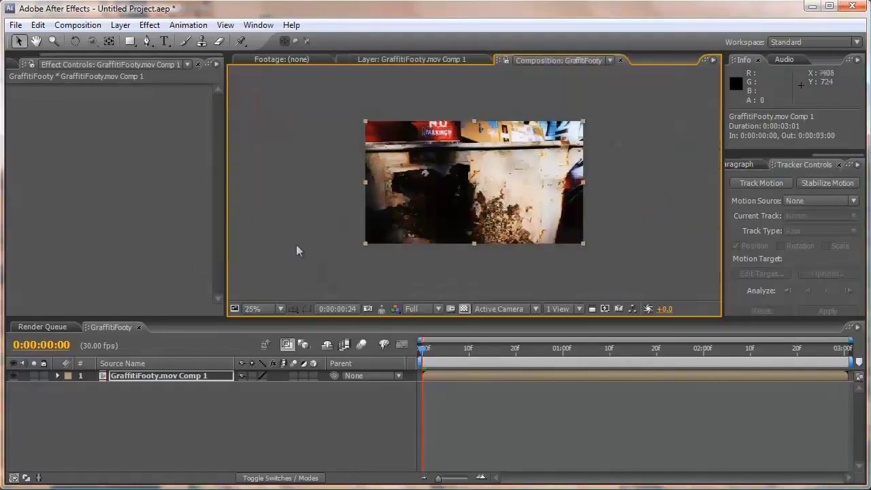
click(143, 390)
drag(419, 351, 287, 383)
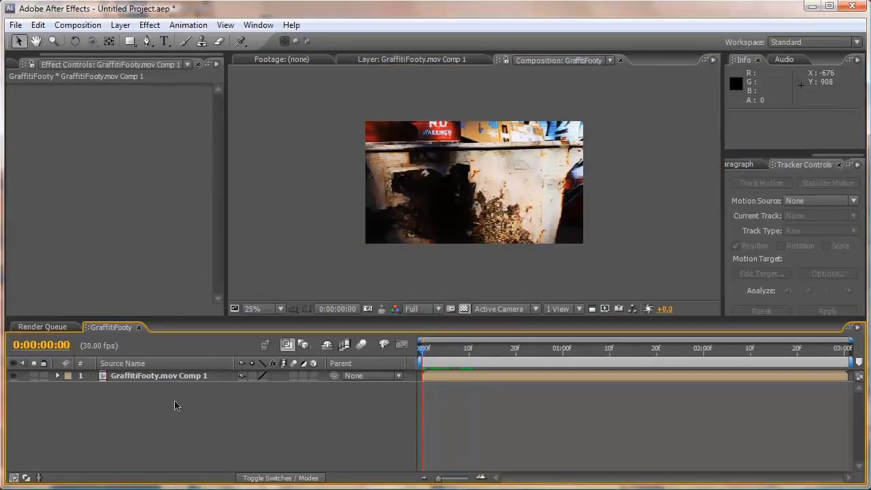
click(141, 379)
key(u)
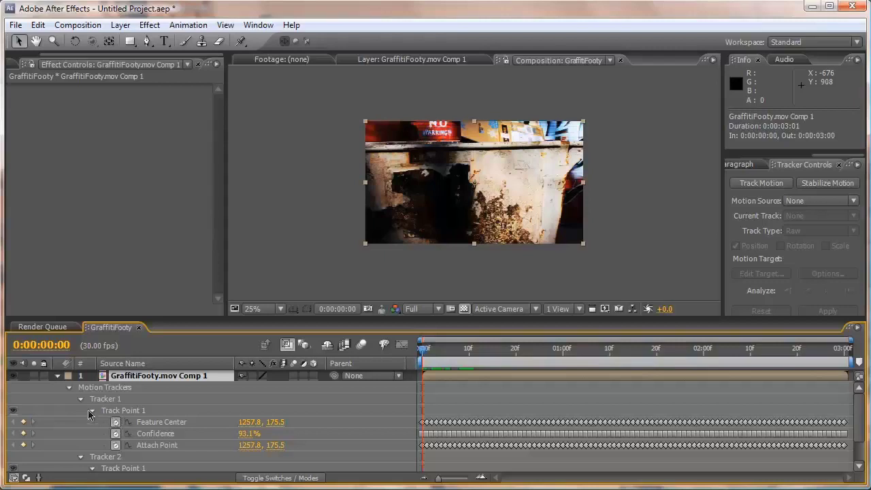
- Collapse the tracker groups and cut both Tracker 1 and Tracker 2 from the pre-composed layer
click(81, 411)
click(112, 400)
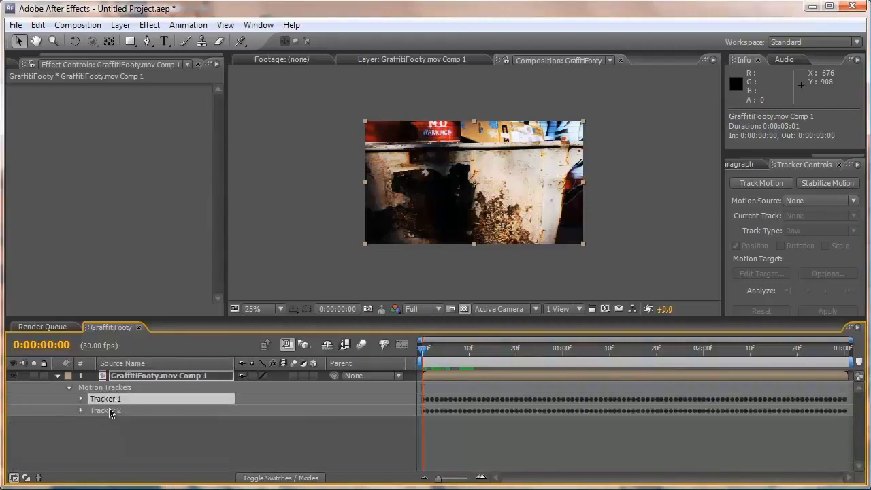
shift+click(109, 412)
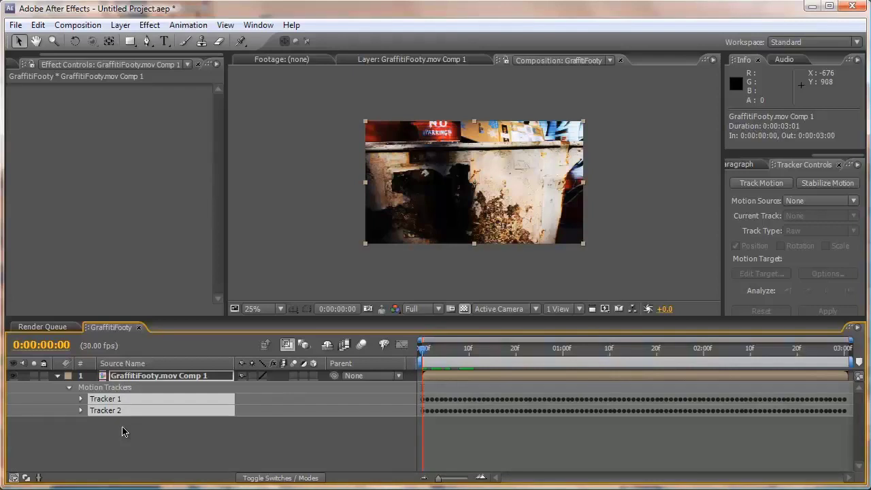
key(Delete)
- Add the original GraffitiFooty.mov footage to the timeline beneath the pre-composed layer
click(31, 60)
drag(48, 55, 16, 55)
click(29, 64)
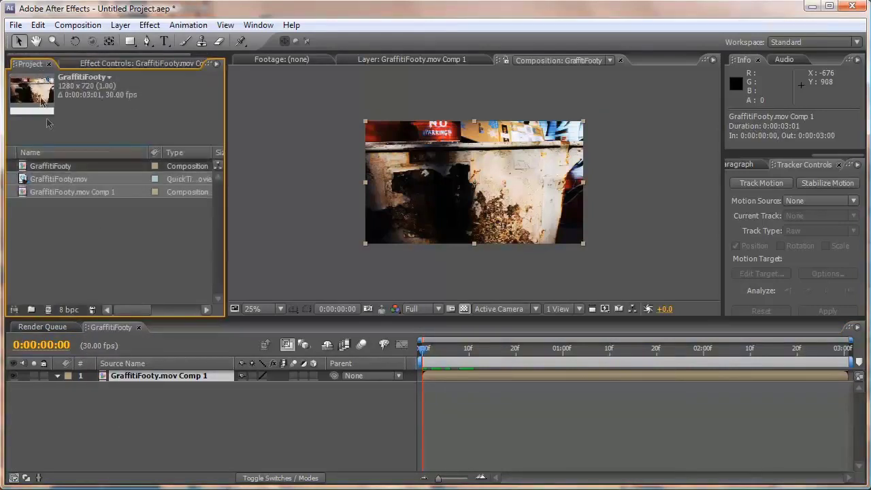
drag(57, 178, 58, 421)
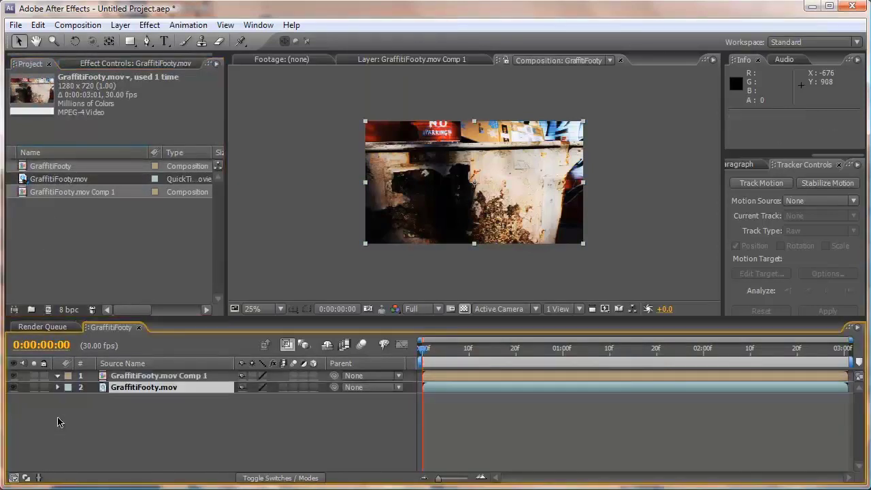
- Paste both trackers onto the GraffitiFooty.mov layer and delete the pre-composed layer
click(238, 421)
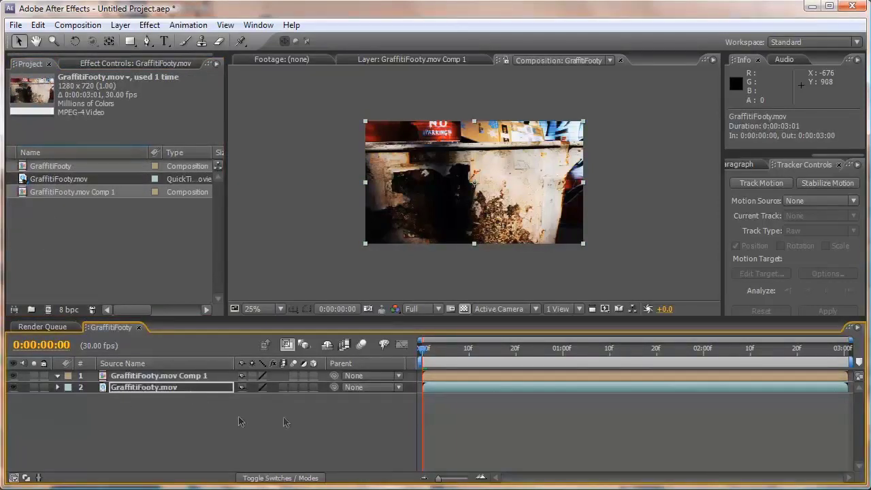
key(u)
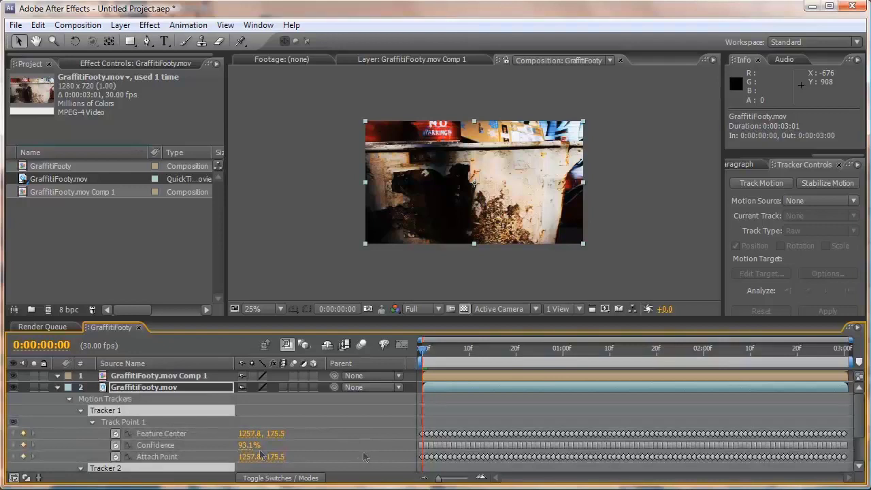
click(81, 411)
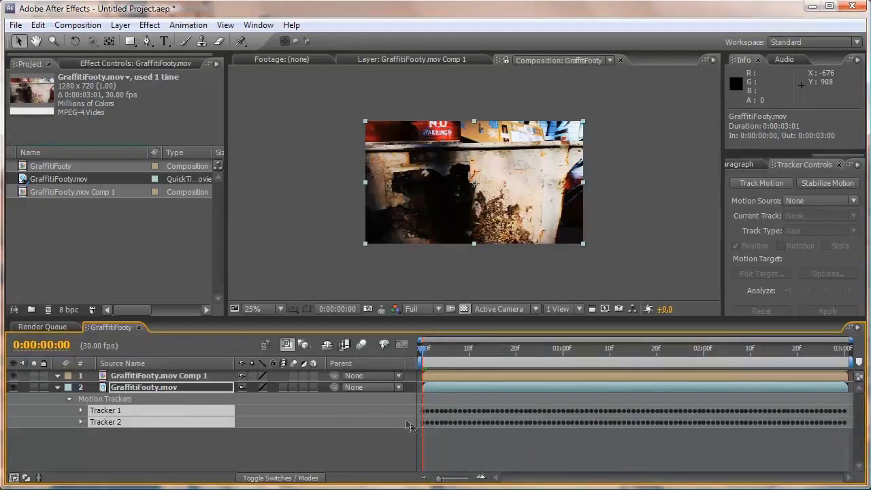
click(162, 379)
key(Delete)
- Start Stabilize Motion on the GraffitiFooty.mov layer
click(158, 379)
right_click(158, 379)
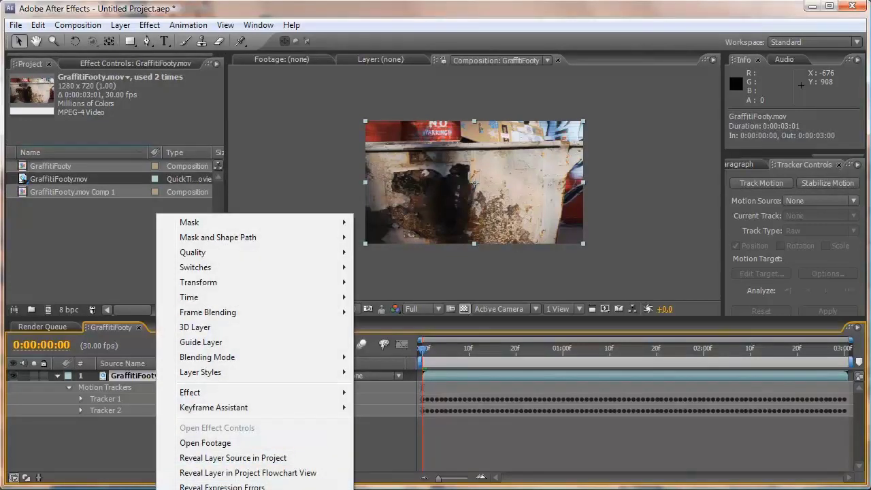
click(212, 489)
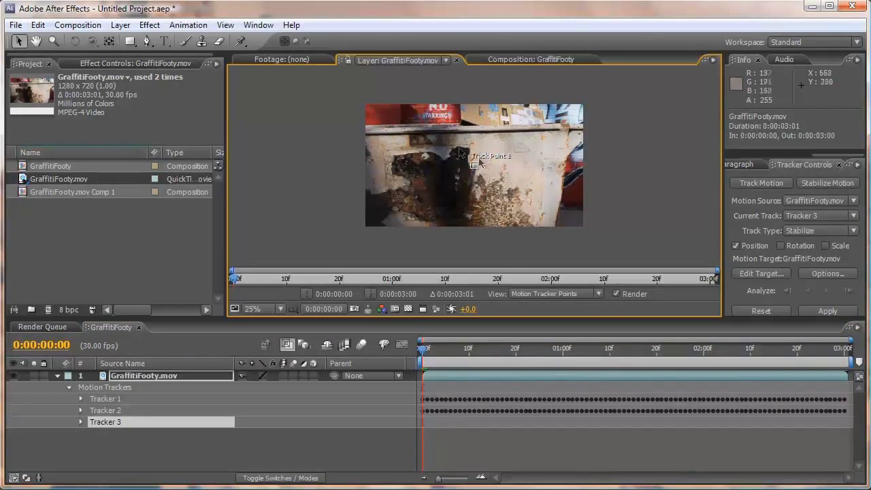
- Move Tracker 2's track point into Tracker 1 as a second point and remove Tracker 2
click(117, 410)
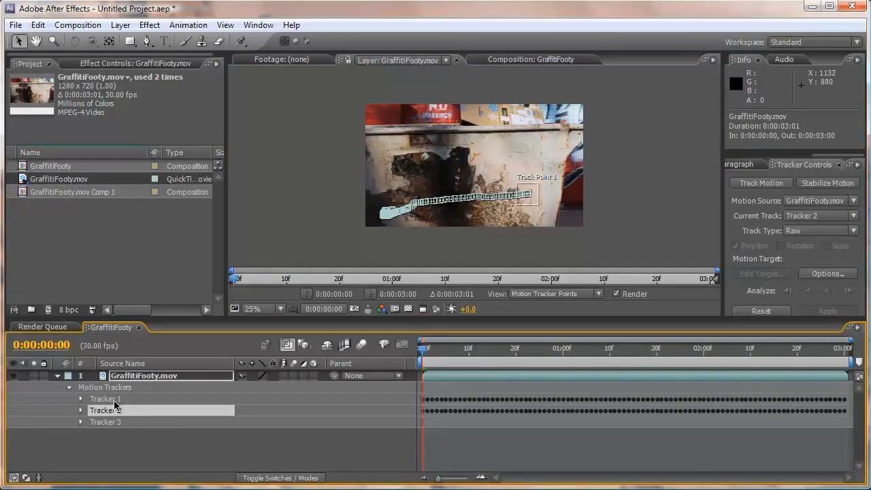
shift+click(116, 400)
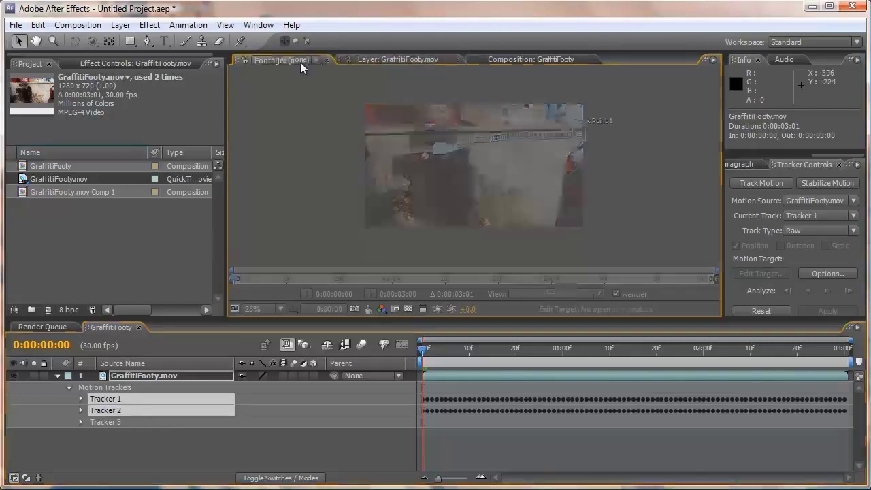
click(82, 410)
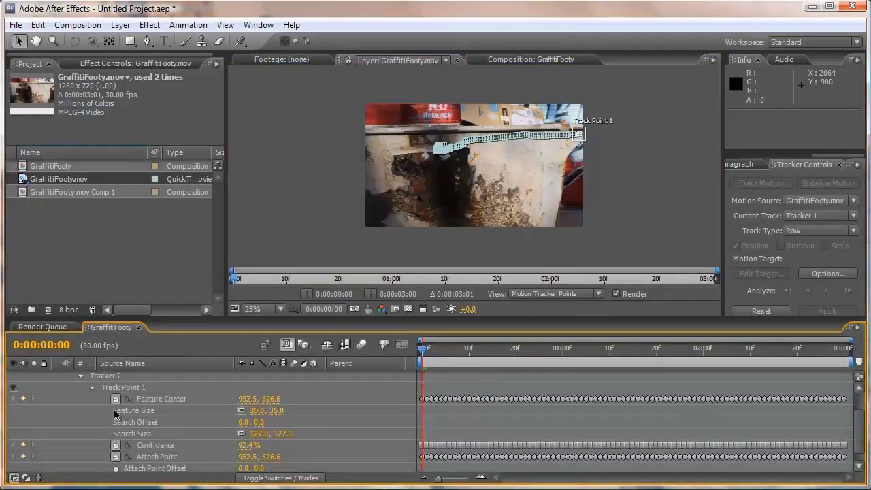
click(127, 388)
key(Delete)
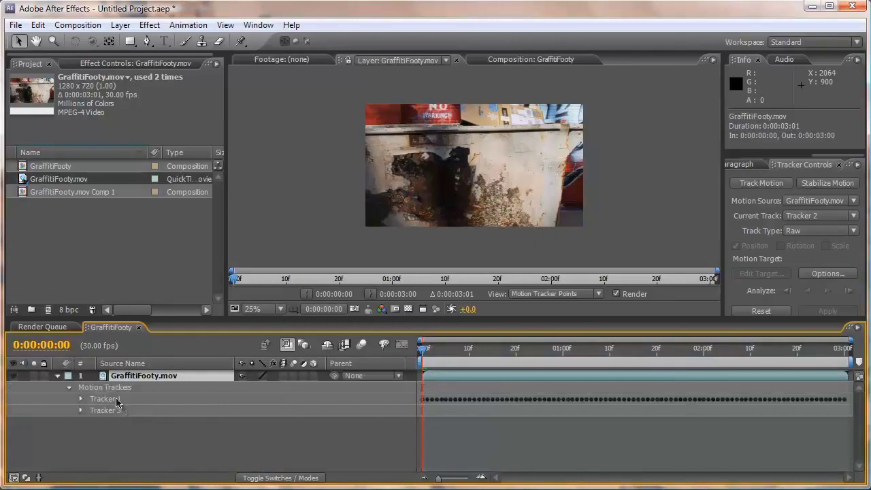
click(116, 399)
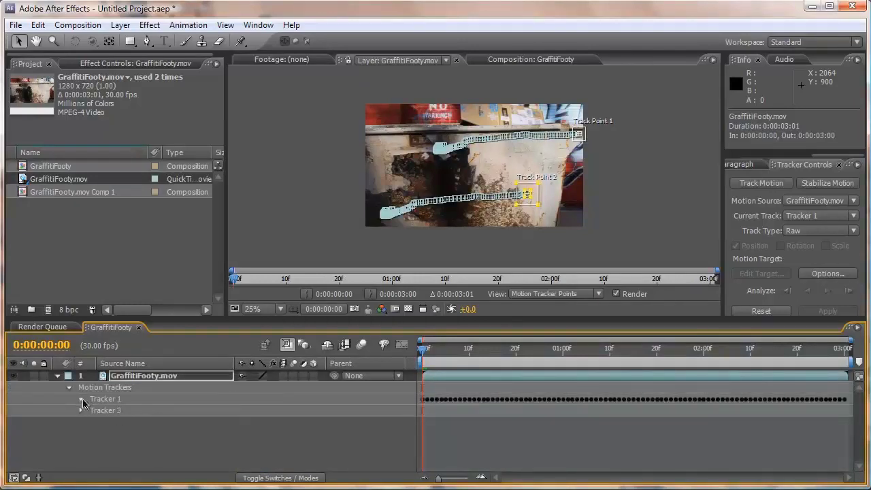
- Expand Tracker 1, collapse the details of its track points, and select Track Point 1
click(81, 400)
click(81, 376)
click(81, 399)
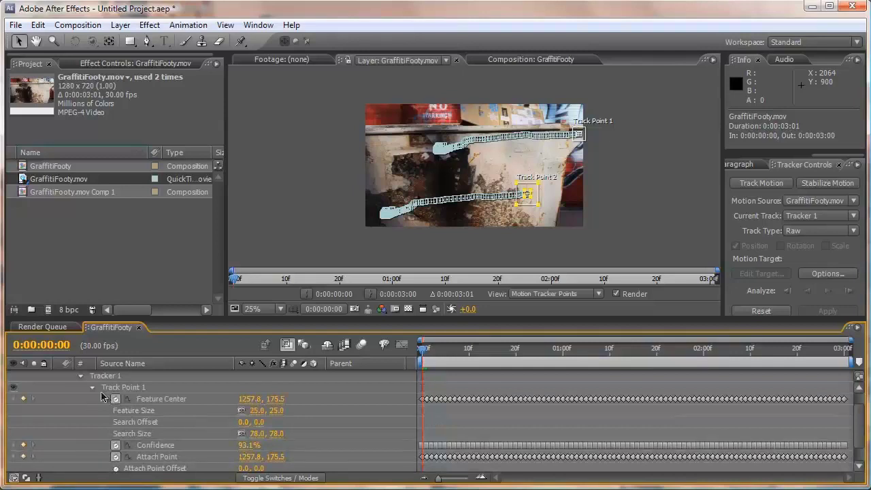
click(94, 388)
click(111, 412)
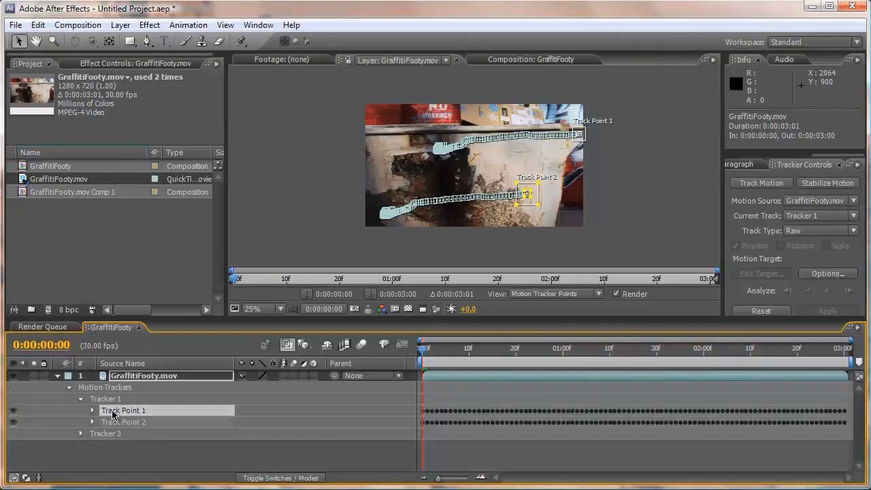
click(111, 424)
click(127, 412)
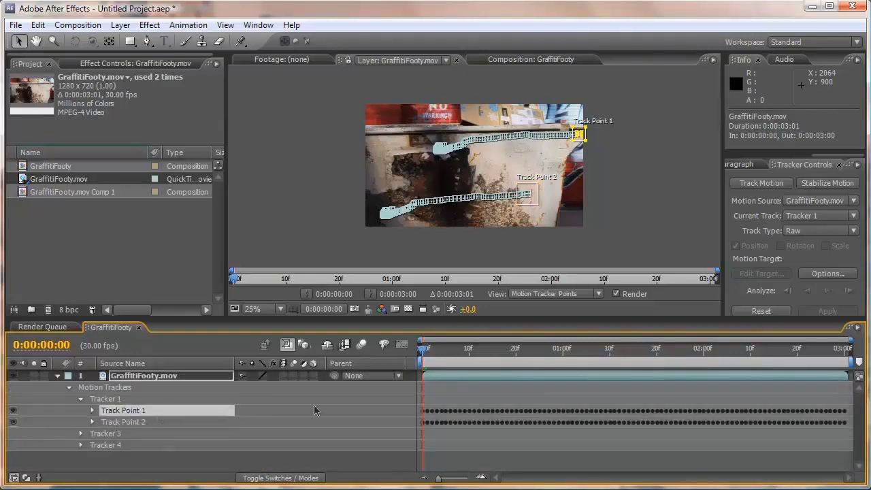
- Set Tracker 1's track type to Stabilize
click(813, 231)
click(818, 245)
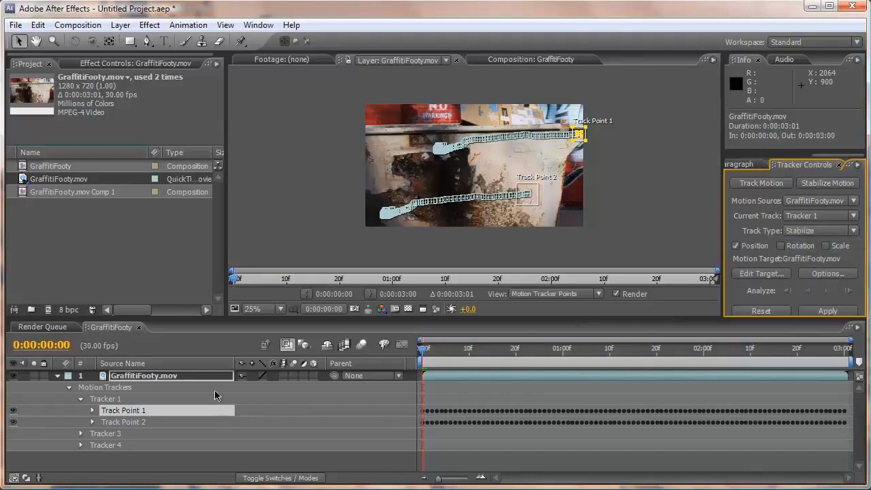
shift+click(131, 424)
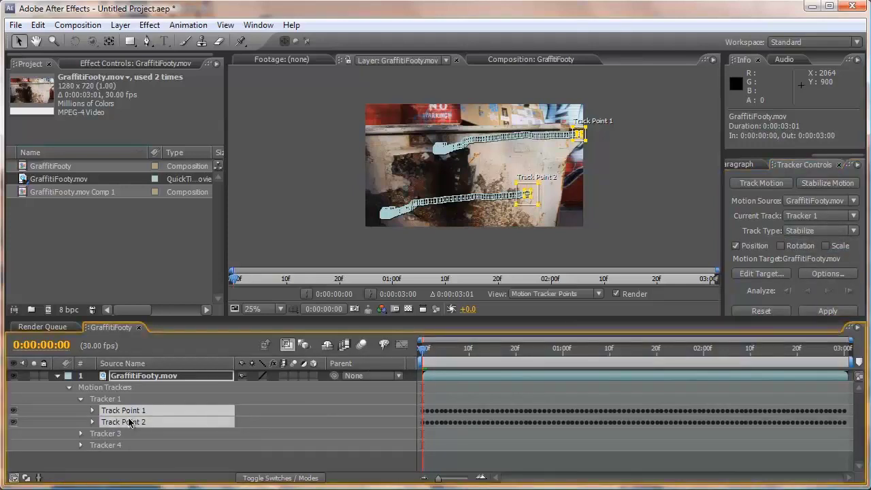
click(113, 399)
click(119, 411)
click(821, 230)
click(820, 227)
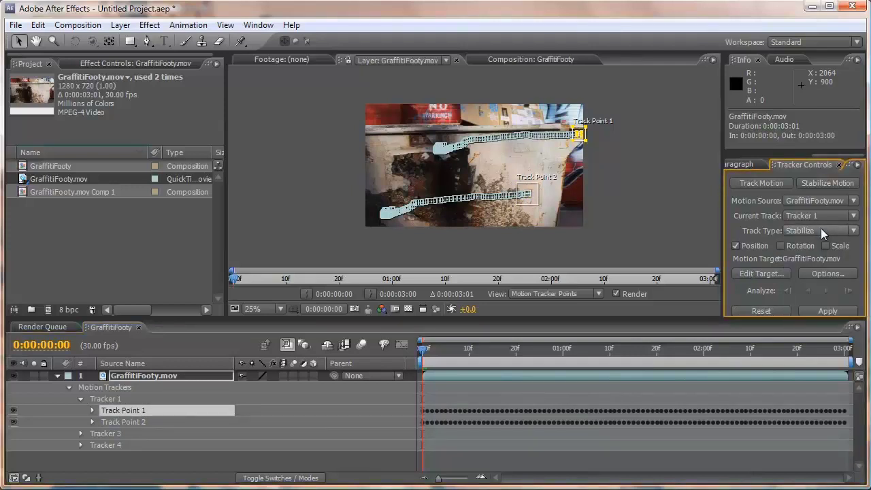
- Select both track points of Tracker 1, enable Rotation and Scale, and keep GraffitiFooty.mov as the motion target
shift+click(132, 427)
click(785, 248)
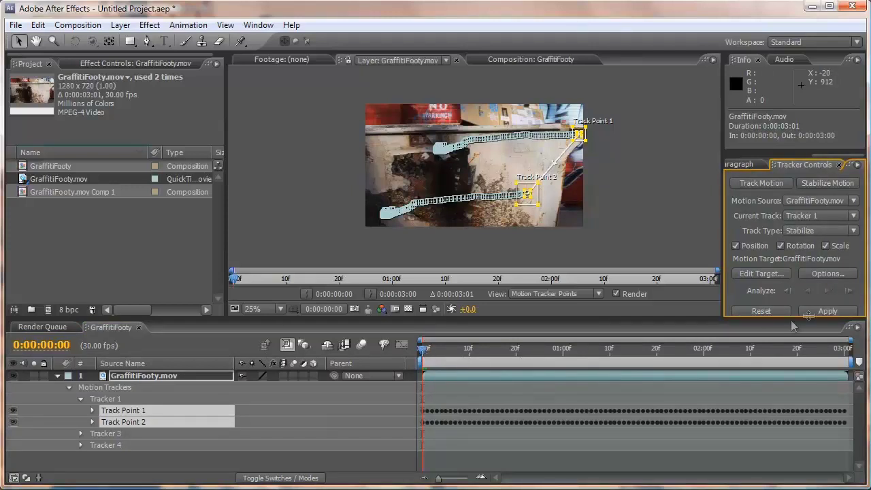
click(771, 273)
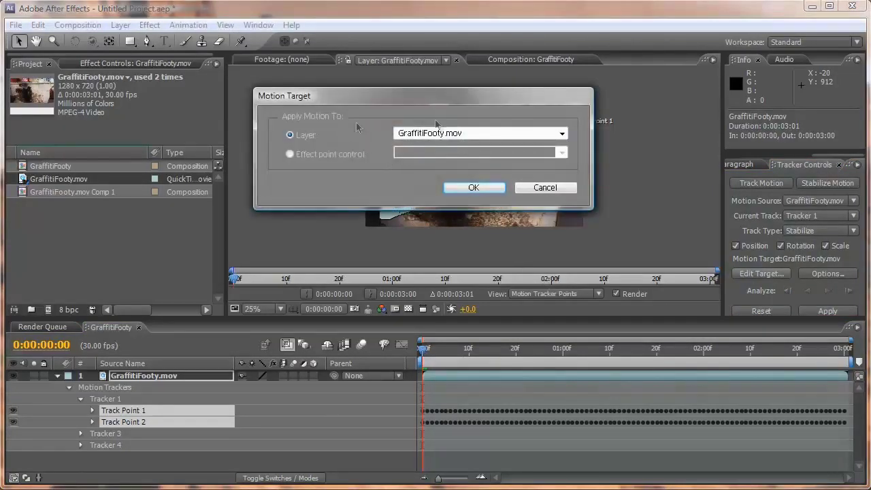
click(480, 188)
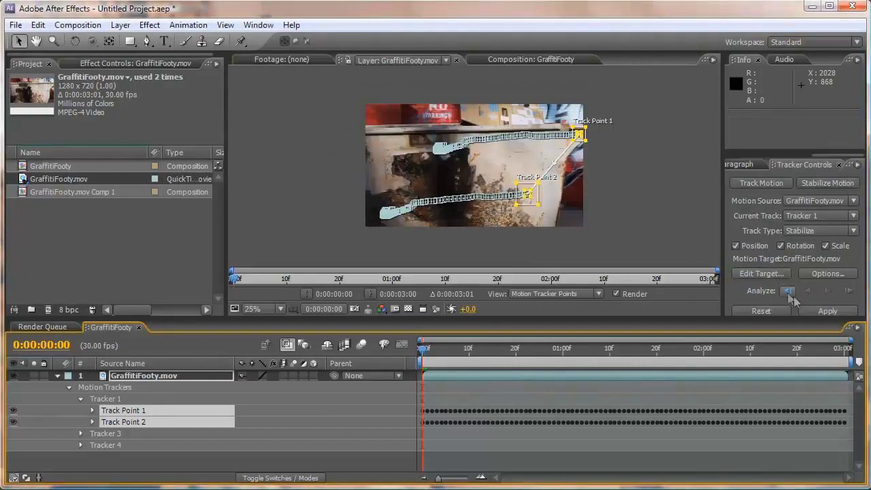
- Apply Tracker 1's stabilization in X and Y and scrub through the stabilized footage
click(828, 309)
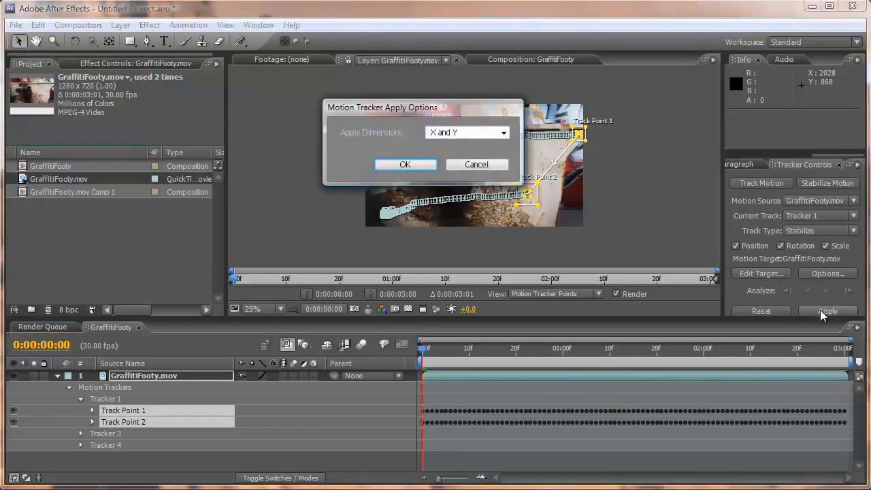
click(405, 165)
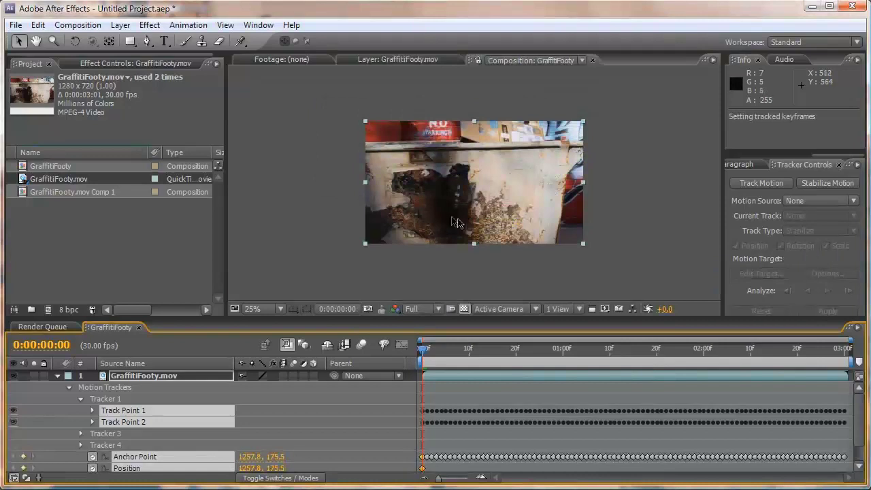
click(432, 349)
drag(443, 353, 638, 342)
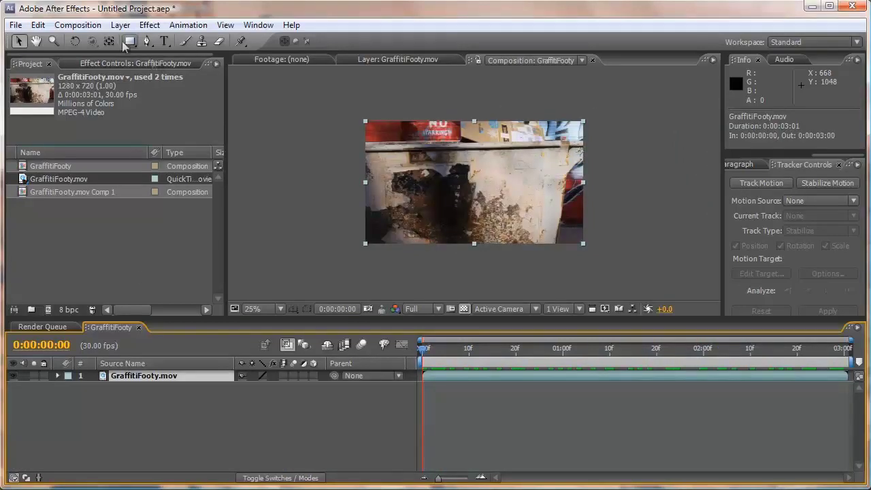
- Create a white solid layer of 1280 x 720 pixels above GraffitiFooty.mov
click(120, 26)
mouse_move(121, 42)
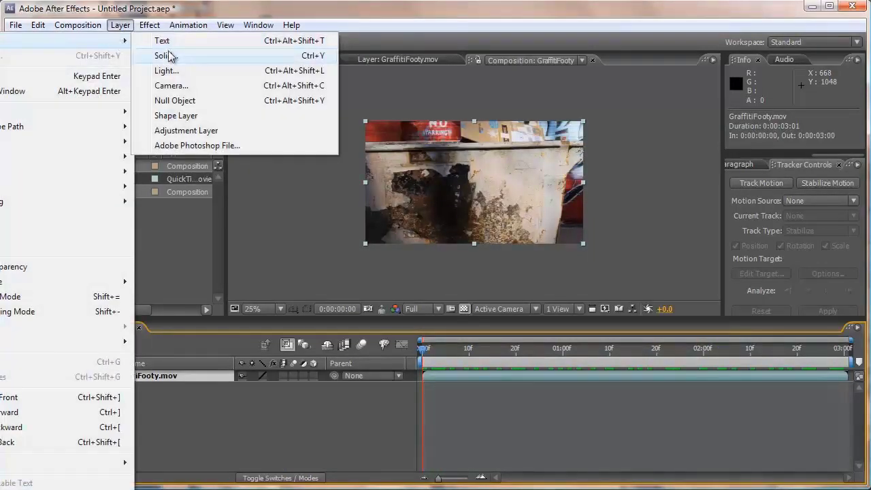
click(217, 55)
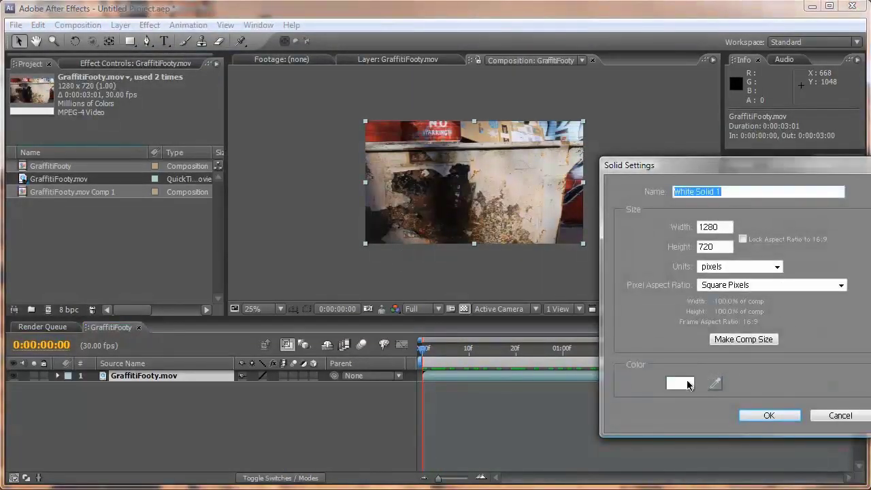
click(680, 383)
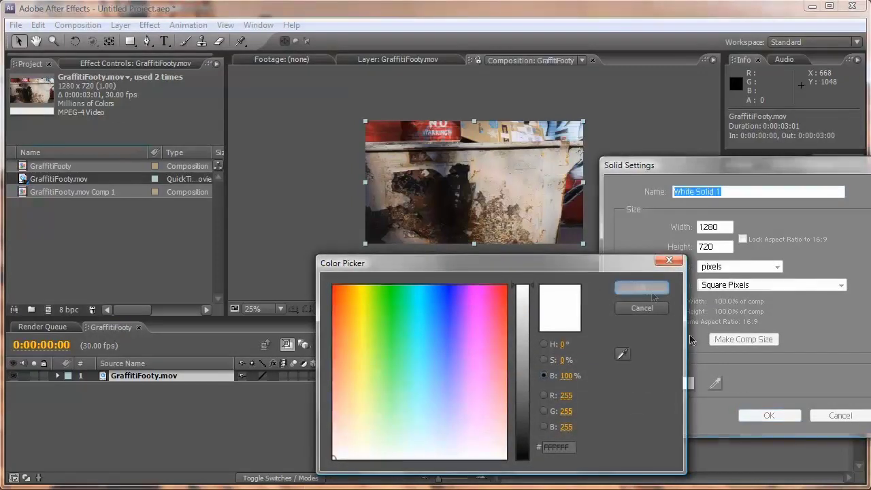
click(650, 291)
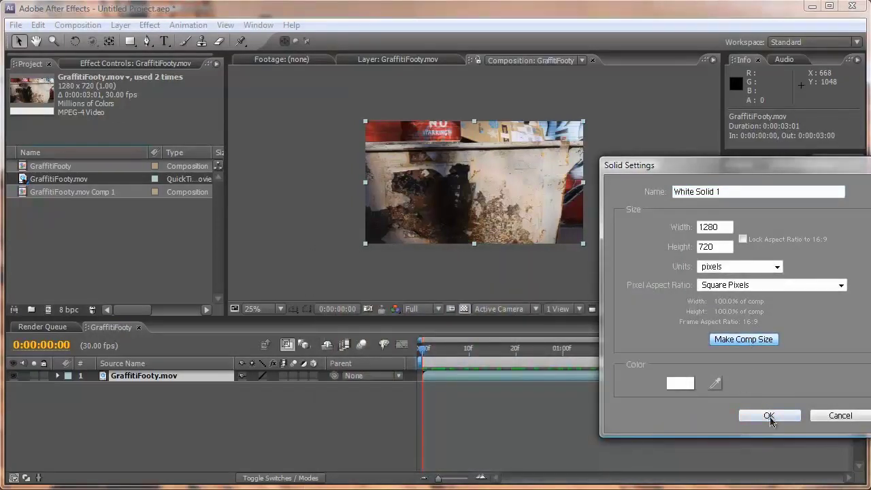
click(770, 415)
- Enlarge the GraffitiFooty composition to 2000 x 1125 pixels with the 16:9 aspect ratio locked
click(77, 24)
click(64, 59)
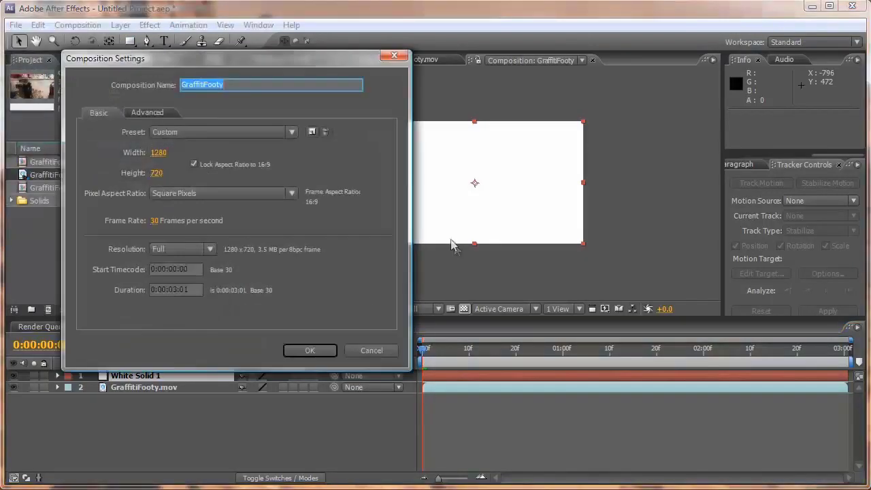
click(161, 153)
text(2000)
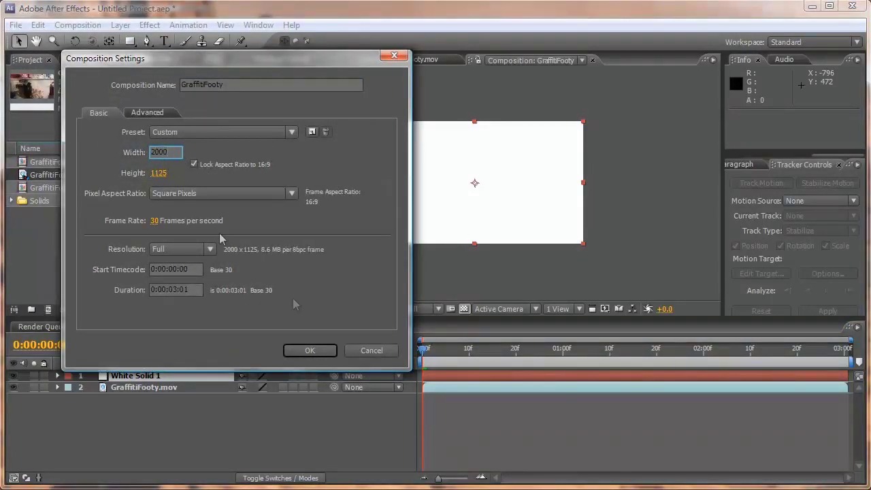
click(310, 350)
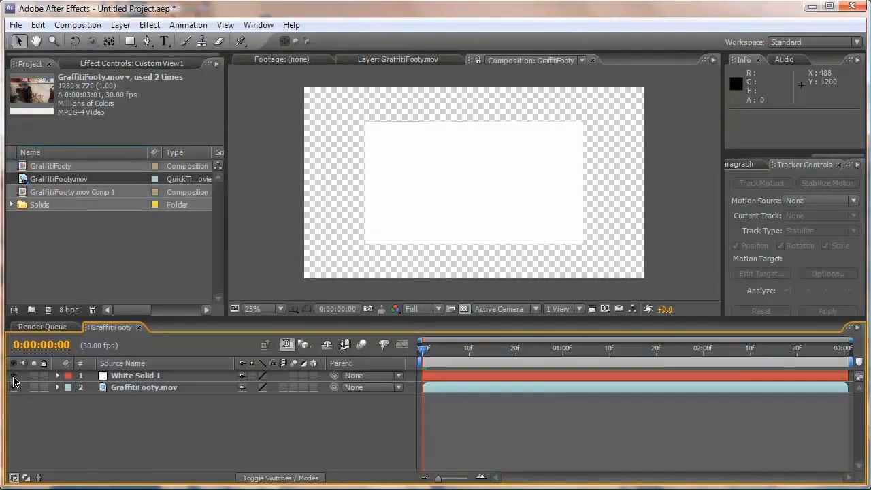
- Scrub and play the stabilized footage in the enlarged composition with White Solid 1 hidden
drag(468, 342, 677, 344)
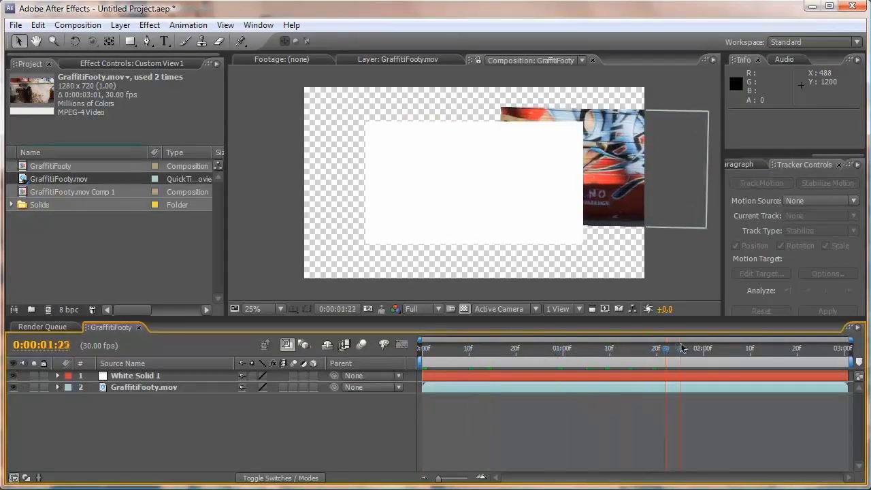
click(13, 375)
key(space)
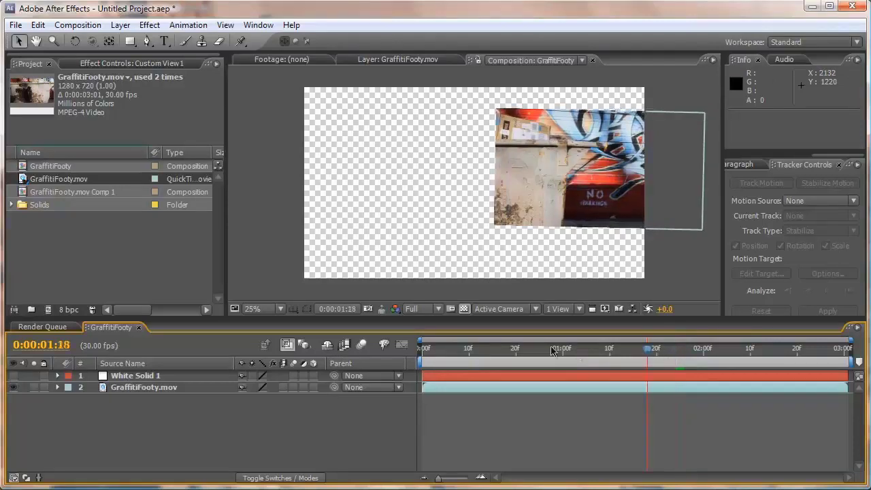
- Show White Solid 1 again and set its opacity to 50%
click(13, 376)
click(121, 378)
key(t)
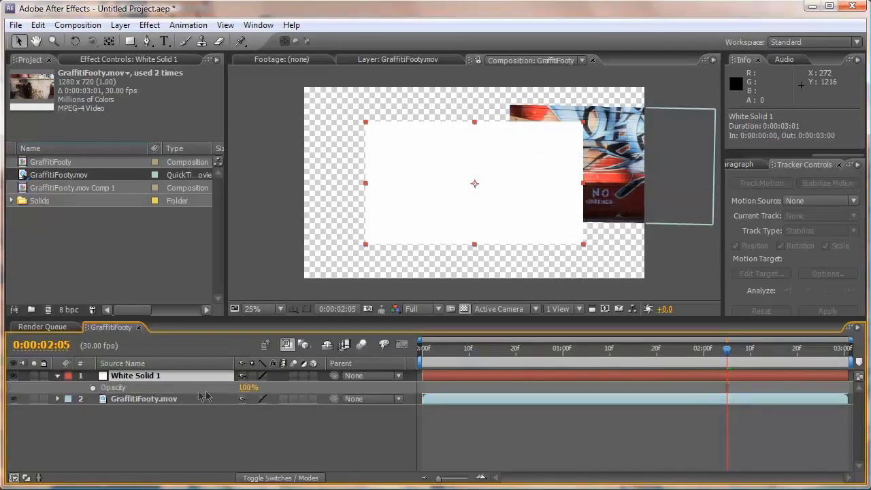
click(243, 391)
text(50)
key(Return)
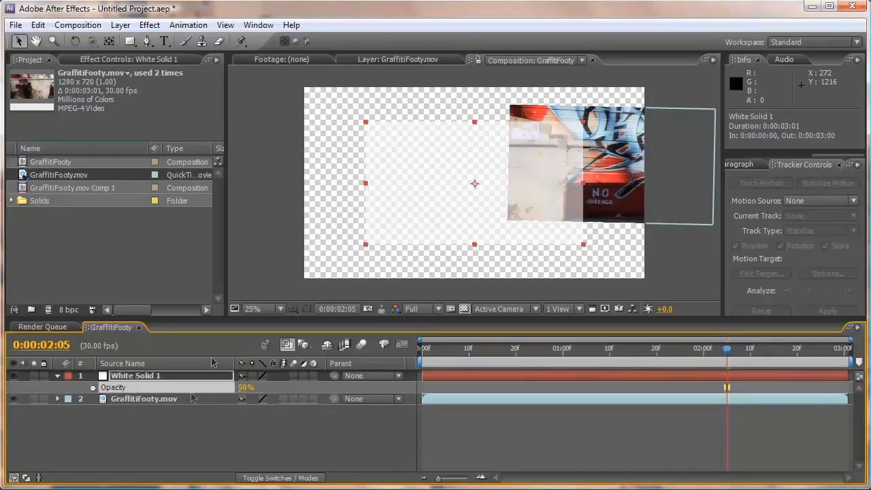
- Move White Solid 1 over the stabilized footage, adjusting its opacity to check the placement
drag(476, 186, 598, 172)
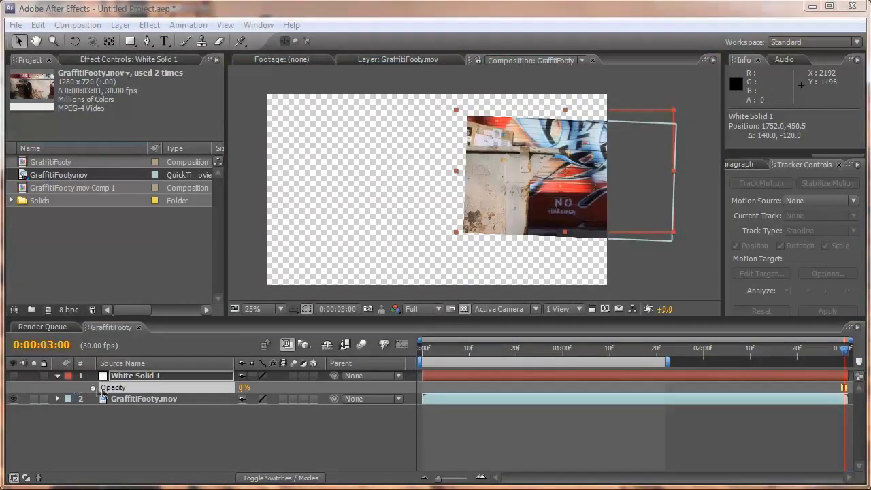
drag(243, 391, 378, 383)
drag(578, 211, 580, 234)
- At 0:00:01:26, set White Solid 1's opacity to 0% and hide the layer
drag(605, 361, 685, 338)
drag(245, 387, 55, 387)
click(15, 381)
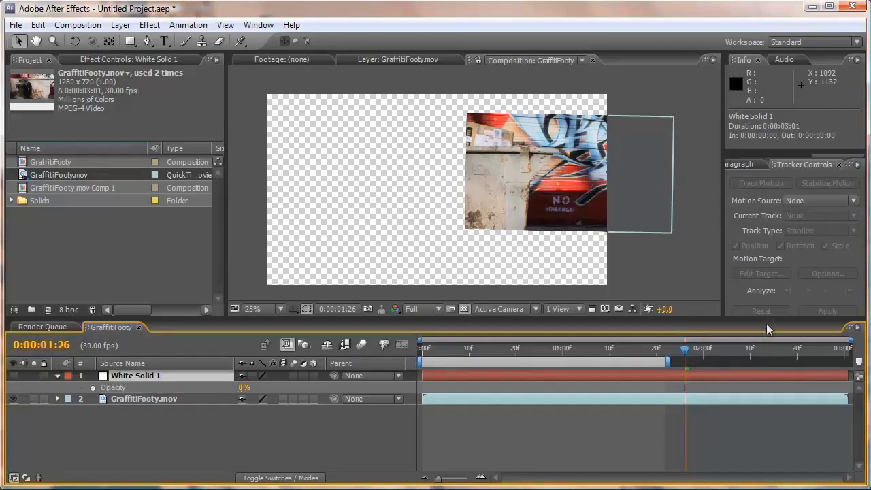
- Undock the timeline into a floating panel below the viewer and maximize the composition view with the Pen tool active
click(858, 329)
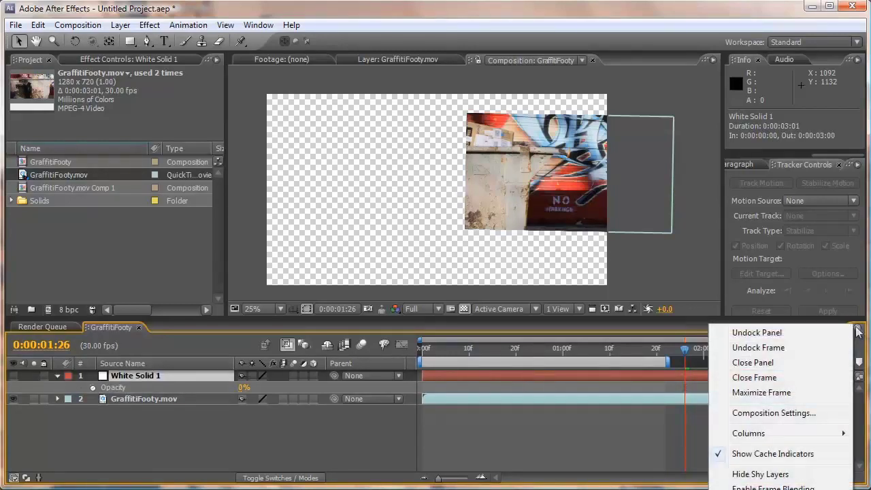
click(814, 331)
drag(450, 301, 447, 370)
key(g)
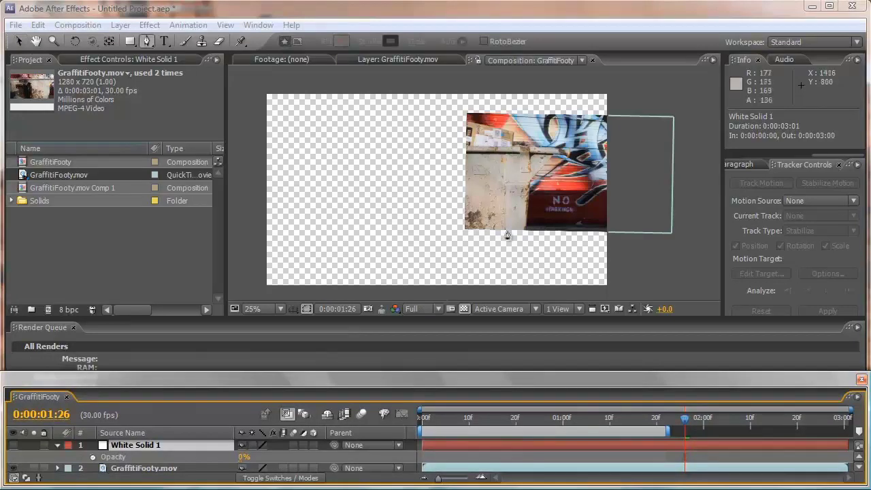
key(grave)
- Start the work area at 0:00:01:26 and shrink the floating timeline to give the composition view more room
key(b)
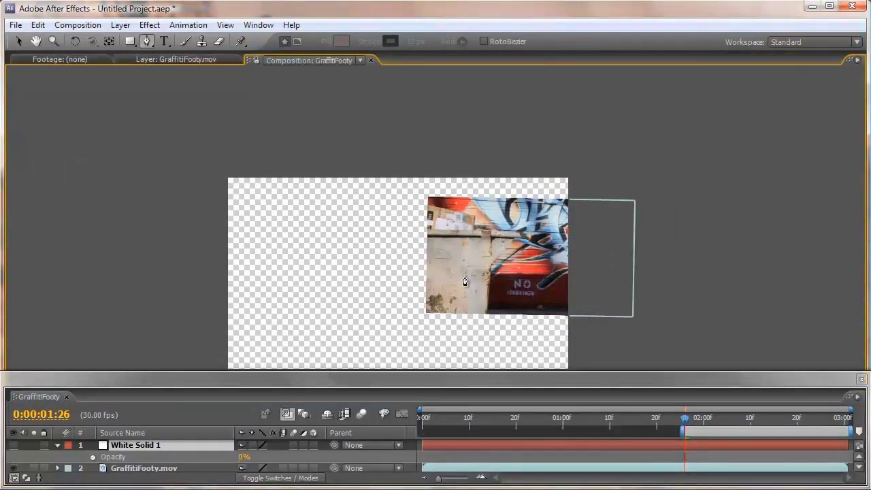
key(space)
drag(466, 277, 456, 244)
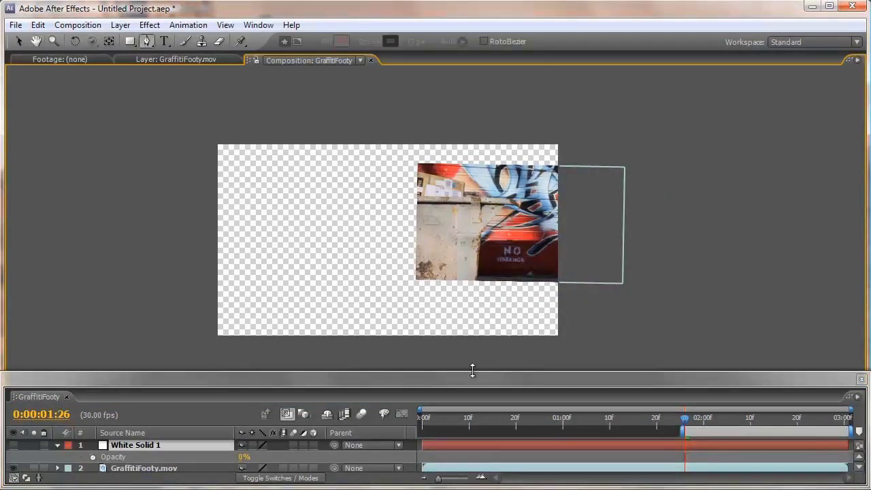
drag(472, 370, 472, 379)
key(space)
drag(466, 276, 441, 263)
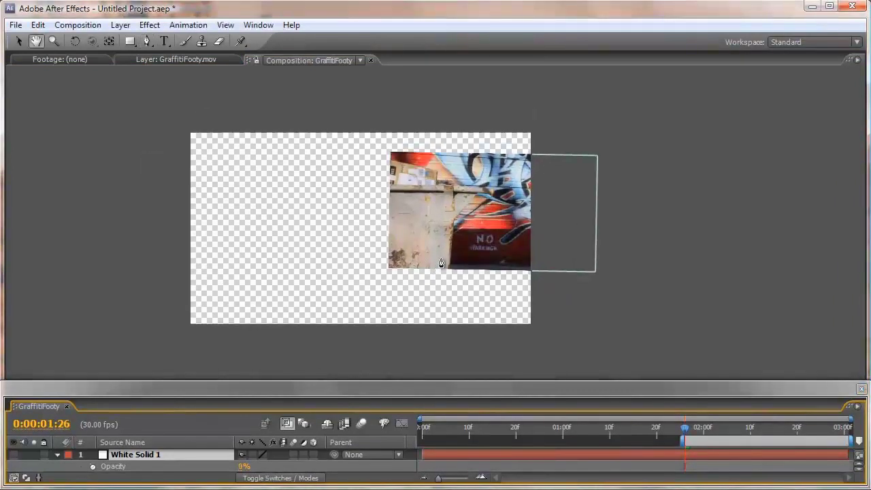
- Start a Pen mask on White Solid 1 along the dumpster's vertical edge beside the red wall, ending just below the footage
scroll(441, 258, up, 1)
key(space)
drag(487, 238, 438, 285)
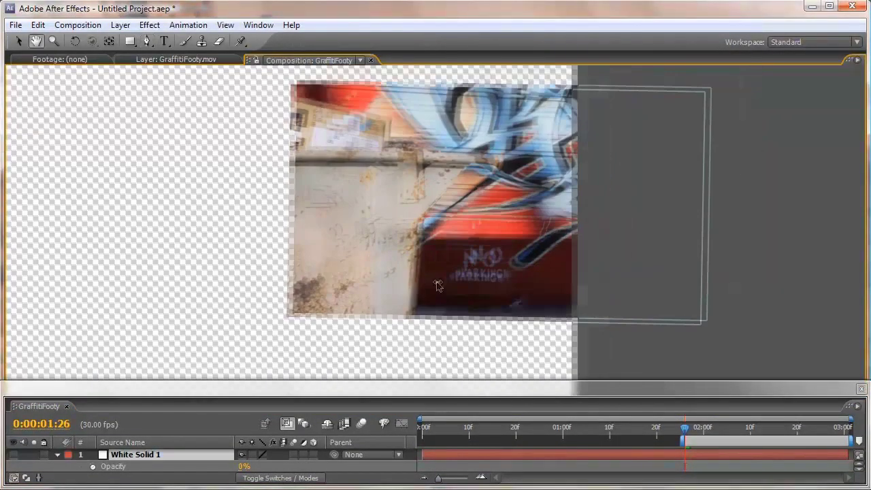
key(space)
drag(555, 286, 493, 320)
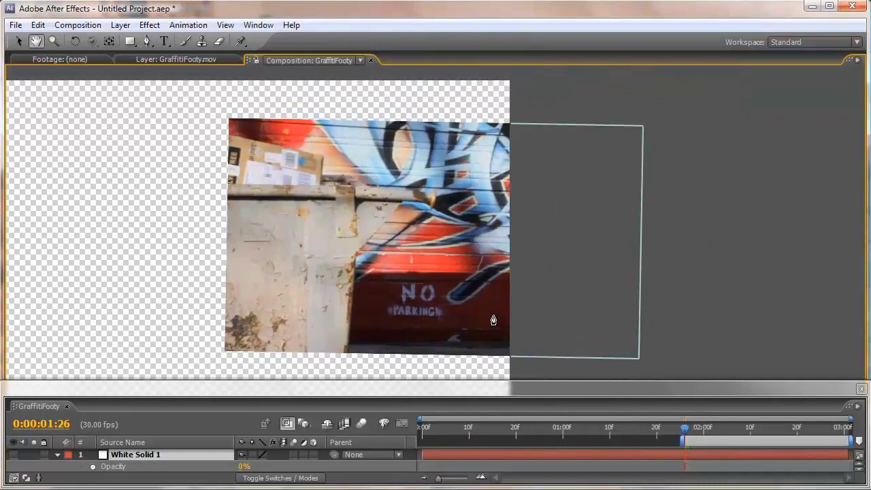
scroll(494, 319, up, 2)
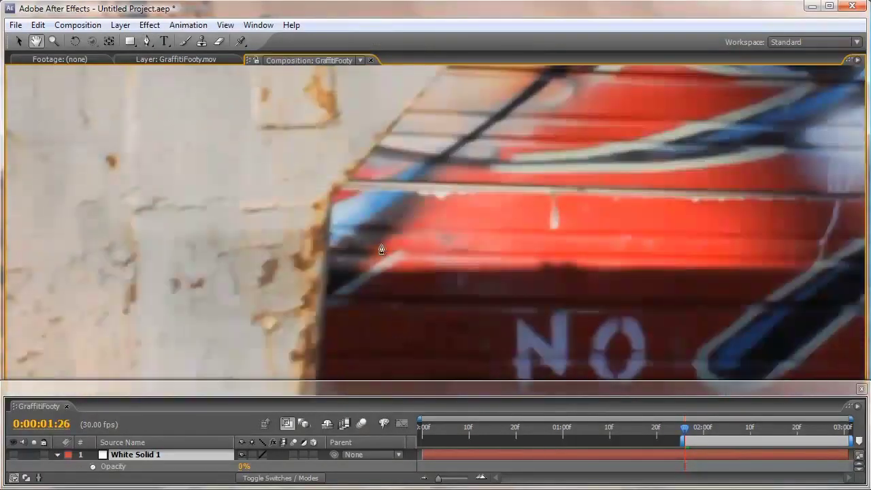
click(331, 206)
key(space)
drag(328, 340, 357, 167)
drag(367, 313, 394, 163)
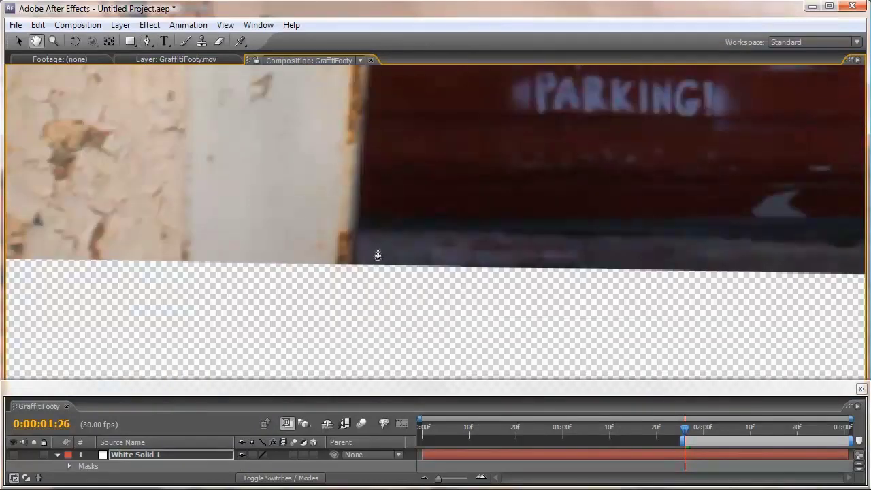
click(355, 315)
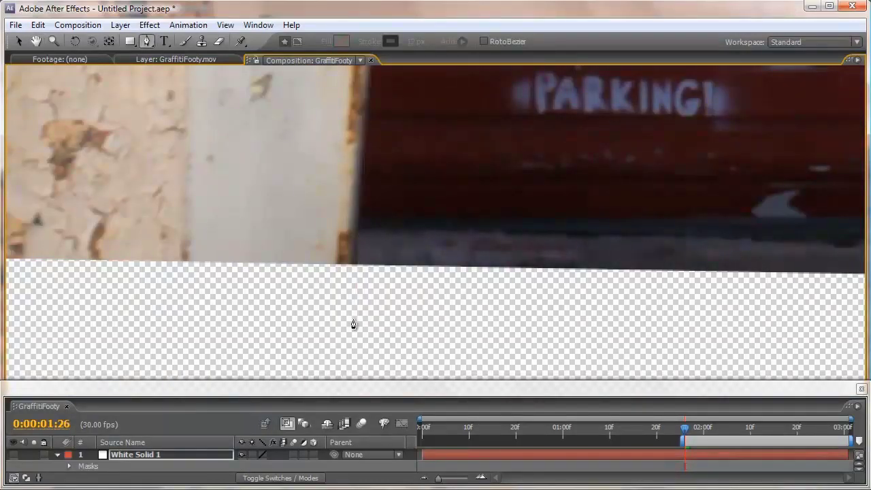
- Examine the Cycle Mask Colors option in the User Interface Colors preferences
scroll(354, 296, down, 4)
key(space)
drag(356, 295, 342, 320)
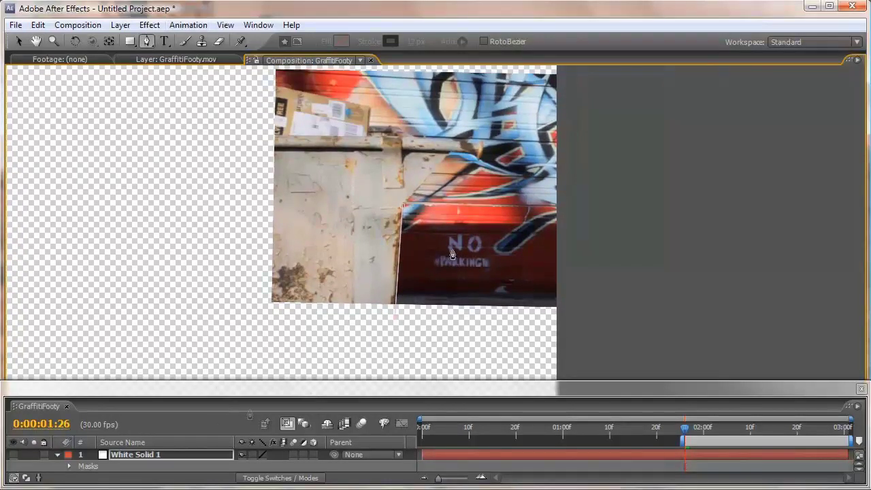
click(38, 24)
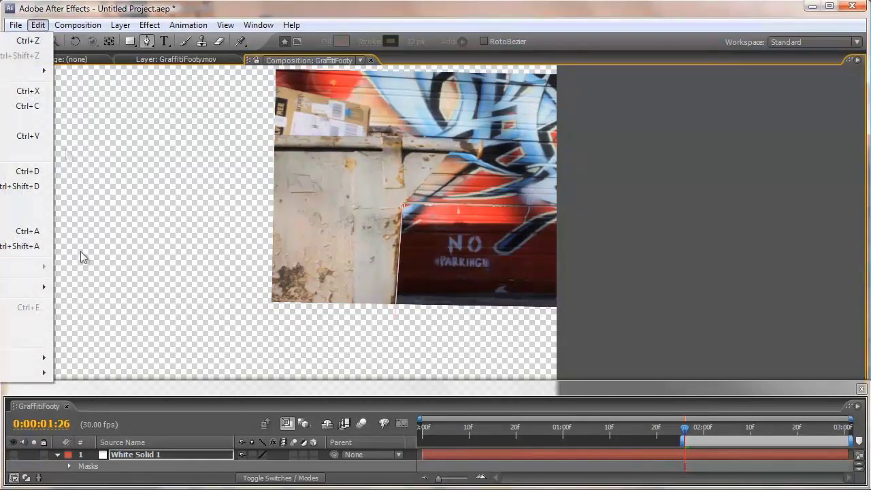
mouse_move(14, 373)
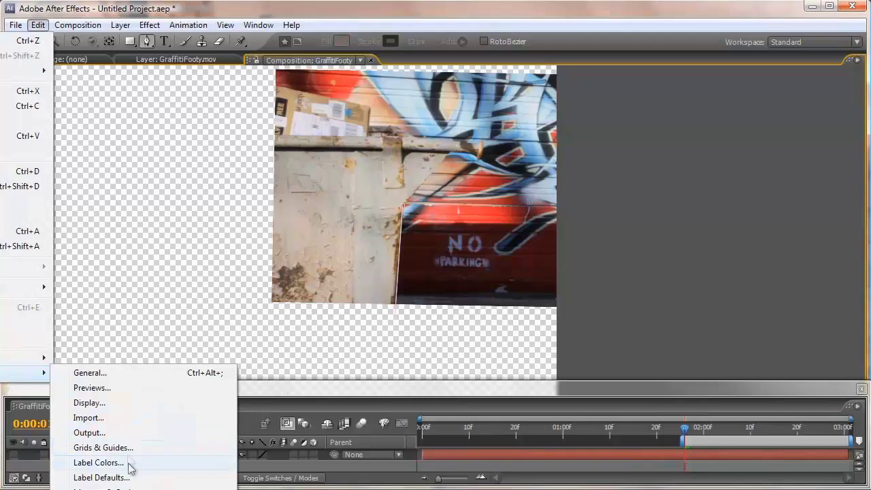
click(170, 487)
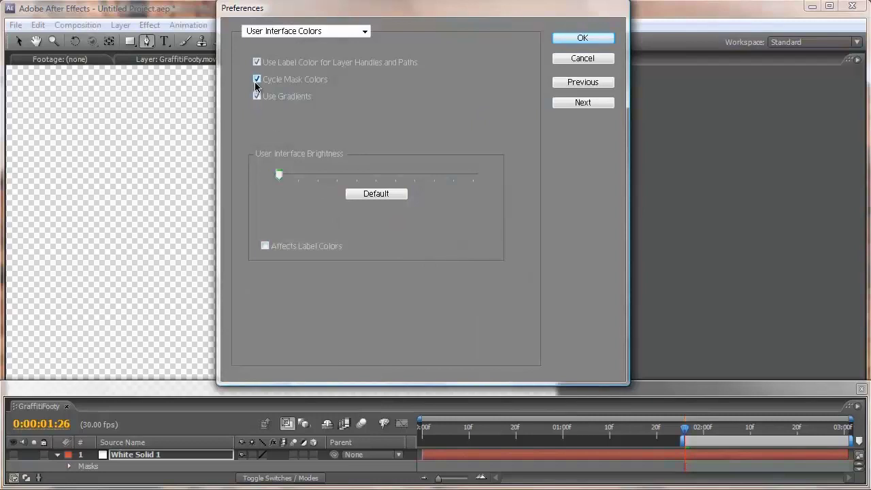
click(595, 62)
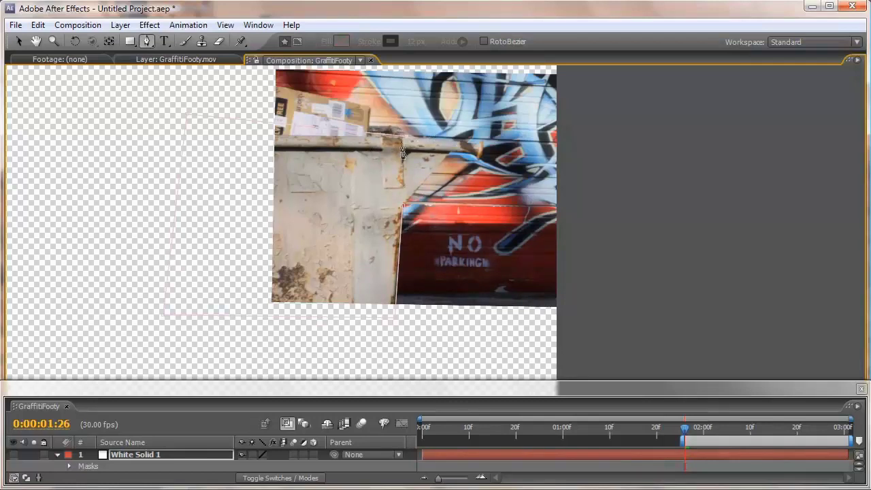
- Add mask points at the dumpster's upper rim and just beneath it, and close the mask at the corner above the red wall
scroll(408, 169, up, 1)
drag(396, 172, 337, 305)
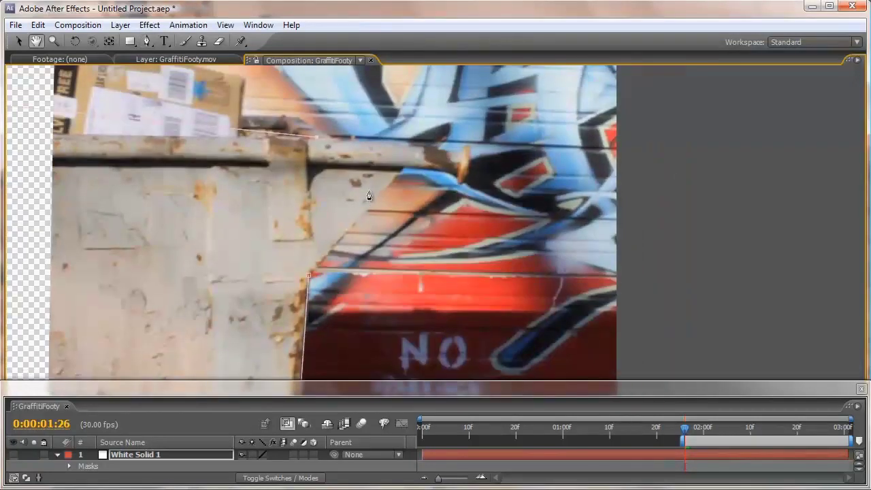
click(411, 148)
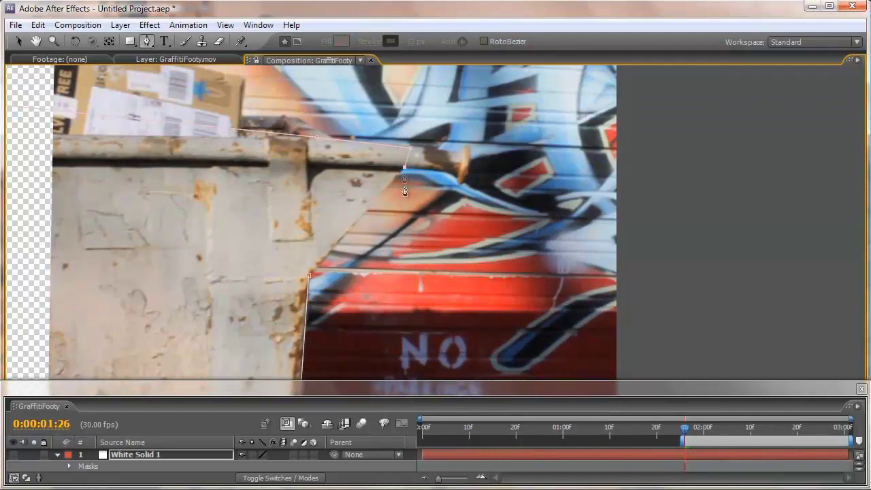
scroll(406, 205, up, 1)
drag(381, 180, 368, 247)
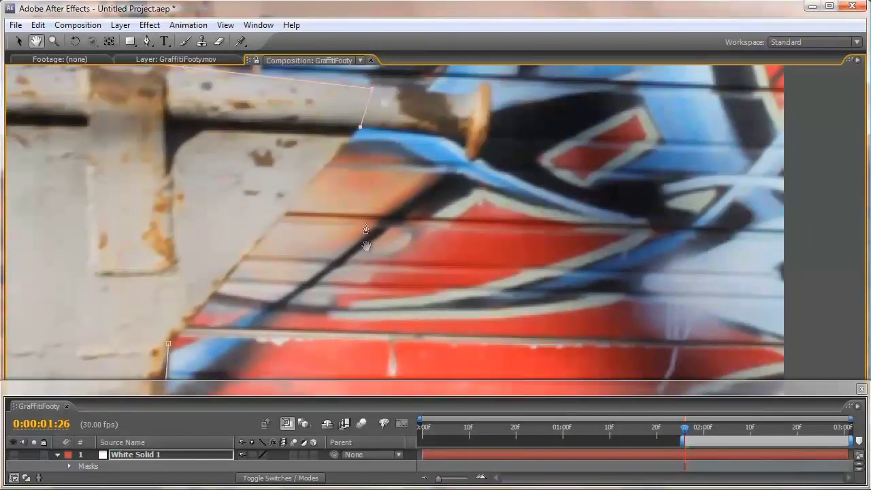
key(ctrl+z)
drag(285, 254, 342, 160)
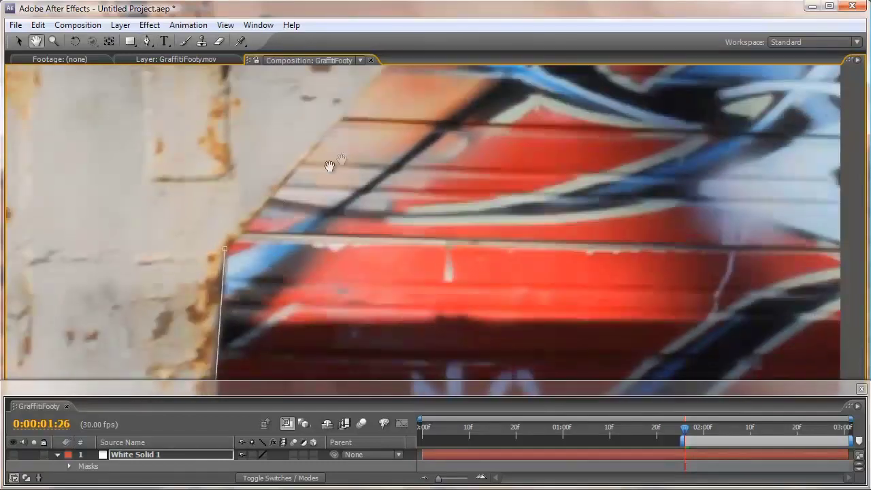
click(225, 249)
drag(389, 103, 390, 177)
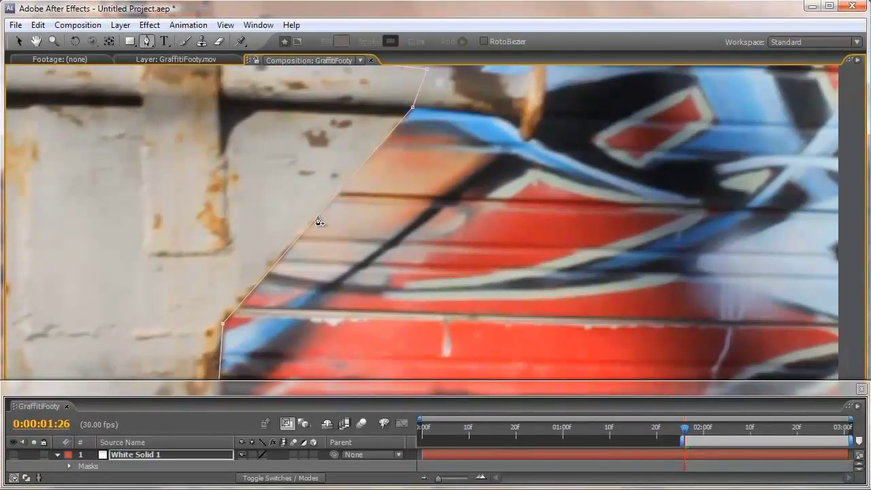
- Add a smooth mask point midway along the dumpster's diagonal edge with the Convert Vertex tool
key(v)
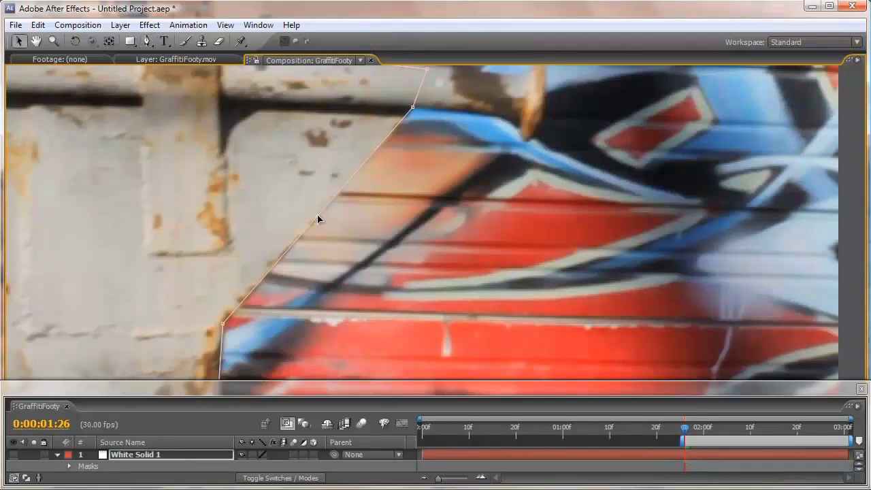
key(g)
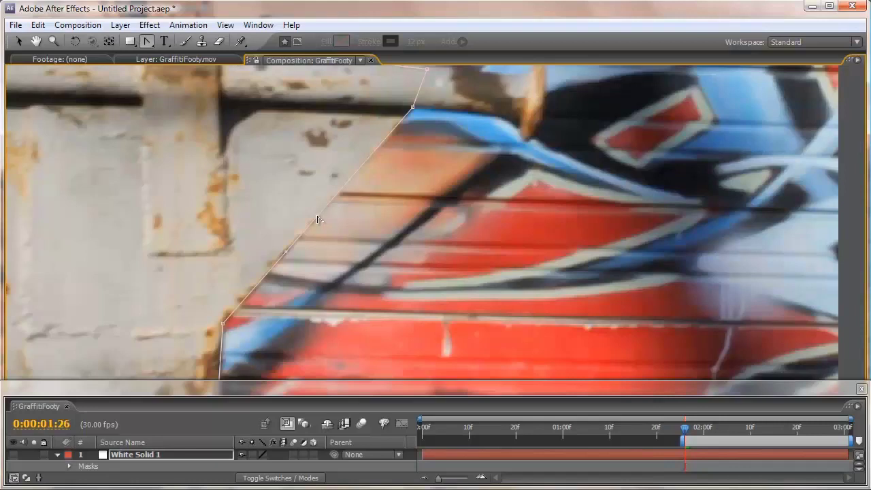
key(v)
key(space)
- Add a smooth mask point midway down the dumpster's vertical edge beside the red wall
drag(311, 257, 358, 90)
drag(338, 181, 328, 254)
key(g)
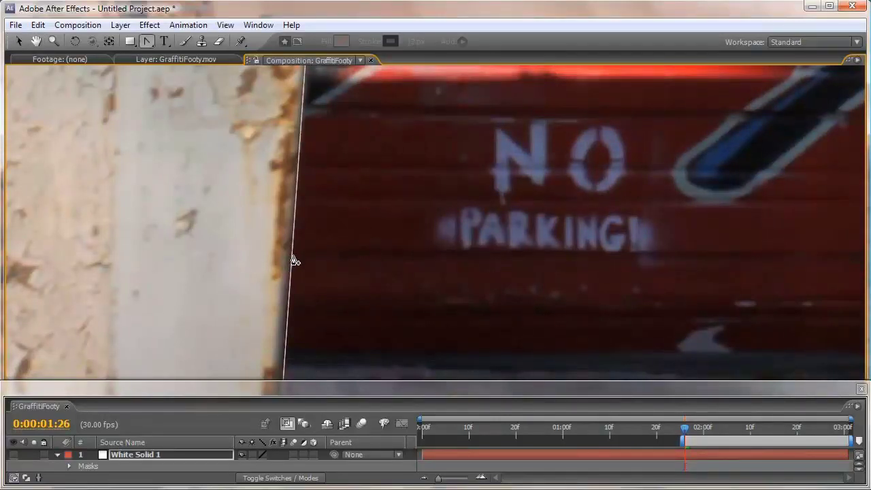
key(comma)
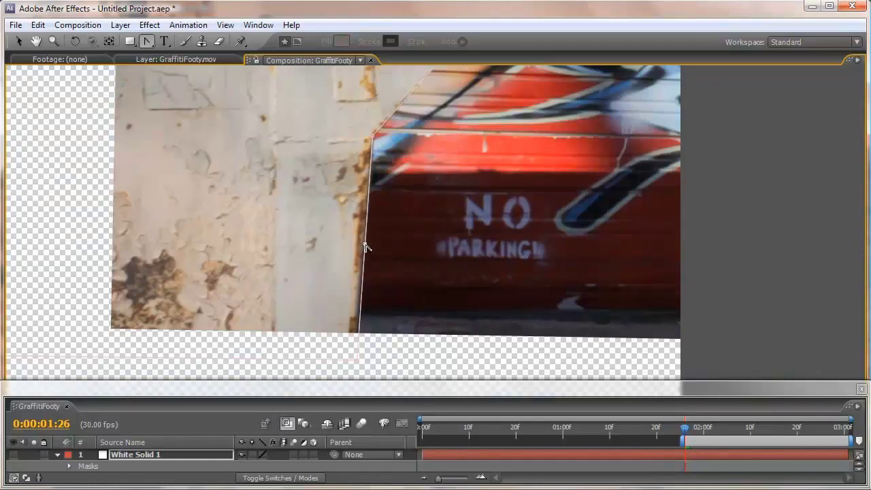
drag(365, 246, 370, 248)
click(365, 246)
key(v)
drag(365, 246, 366, 246)
scroll(368, 249, up, 2)
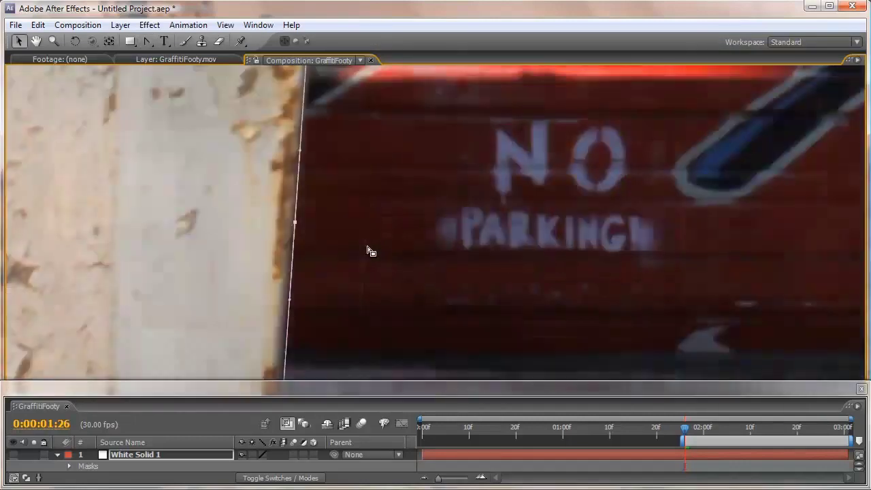
- Examine the fit of the mask along the dumpster's vertical edge, down to the lower border of the footage
key(space)
drag(241, 207, 344, 319)
mouse_move(304, 196)
mouse_down()
mouse_move(373, 306)
mouse_move(380, 360)
mouse_up()
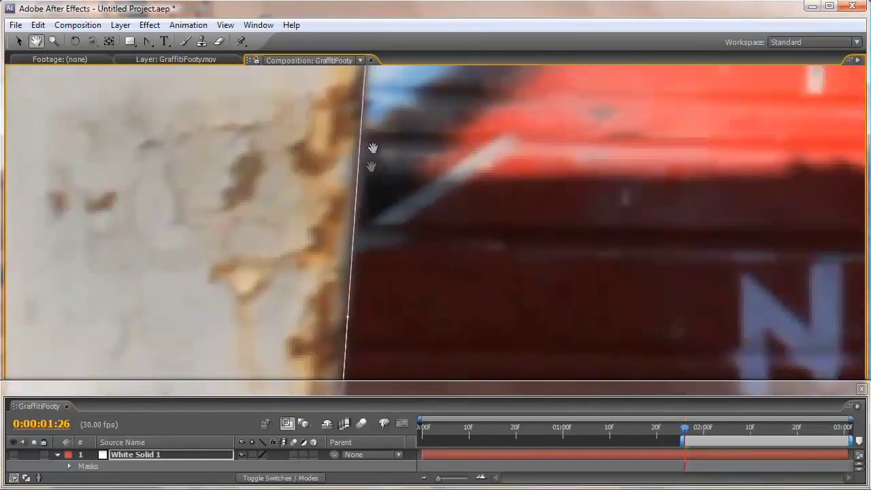
drag(373, 150, 386, 249)
drag(379, 133, 378, 132)
key(space)
mouse_move(435, 251)
mouse_down()
mouse_move(415, 170)
mouse_move(412, 102)
mouse_up()
drag(396, 320, 425, 64)
drag(399, 261, 406, 170)
drag(404, 320, 396, 229)
mouse_move(334, 332)
mouse_down()
mouse_move(334, 272)
mouse_move(317, 299)
mouse_up()
key(space)
drag(342, 231, 339, 337)
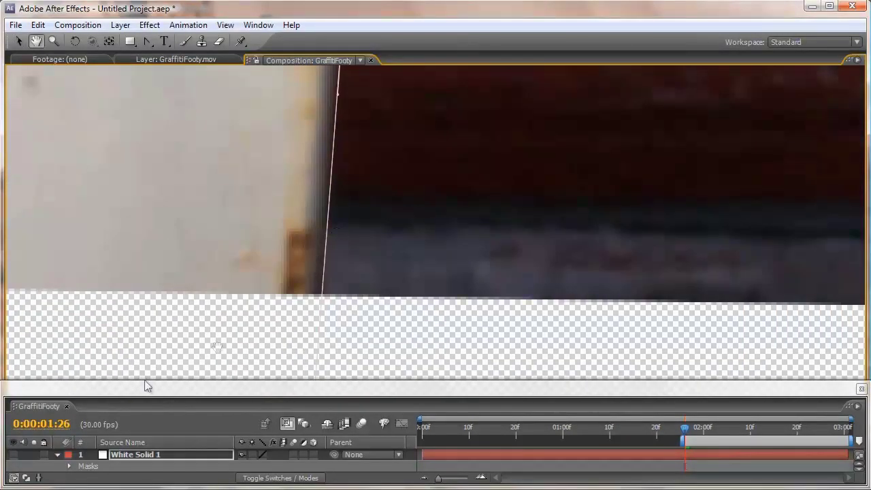
- Set a Mask Path keyframe for Mask 1 at 0:00:01:26 and dismiss the Windows color scheme message without changing the scheme
scroll(154, 463, down, 1)
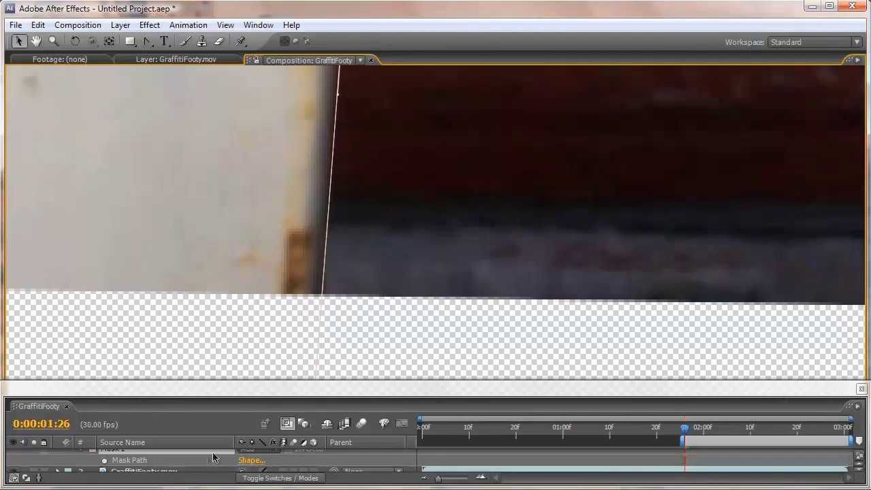
drag(224, 397, 231, 373)
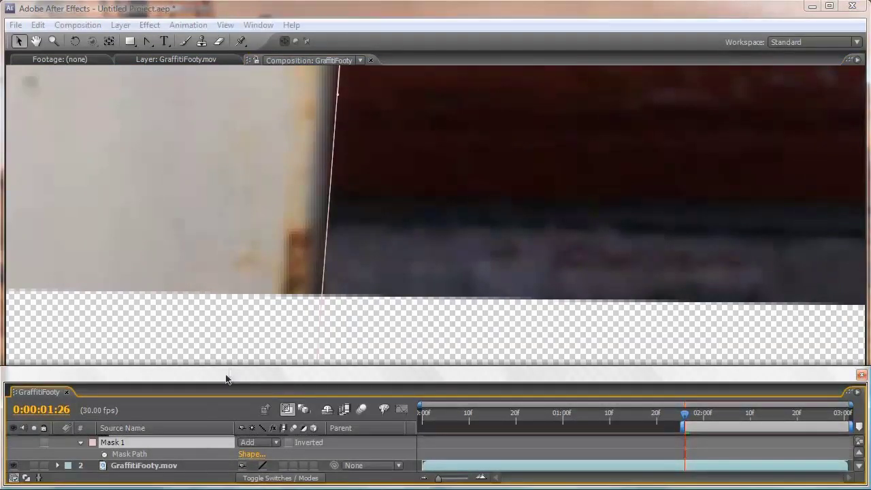
key(alt+shift+m)
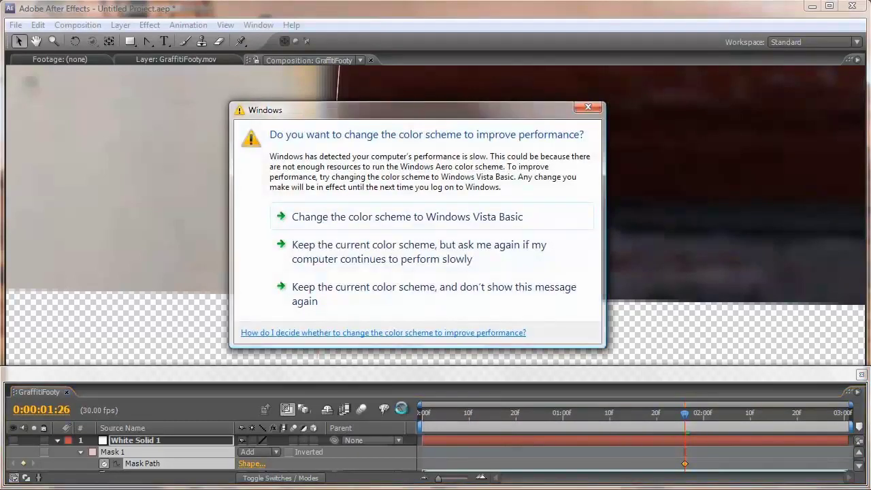
click(587, 108)
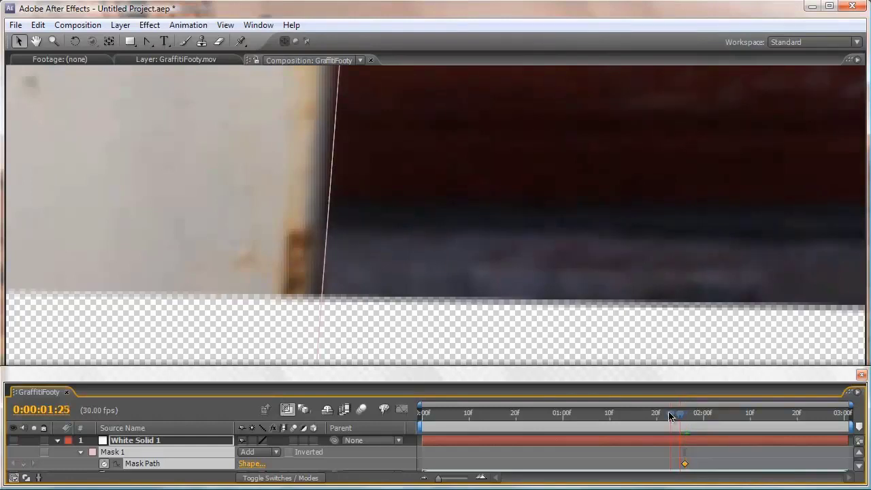
- Nudge the mask point midway down the dumpster's vertical edge slightly closer to the dumpster at 0:00:01:26
key(h)
drag(484, 181, 406, 198)
key(v)
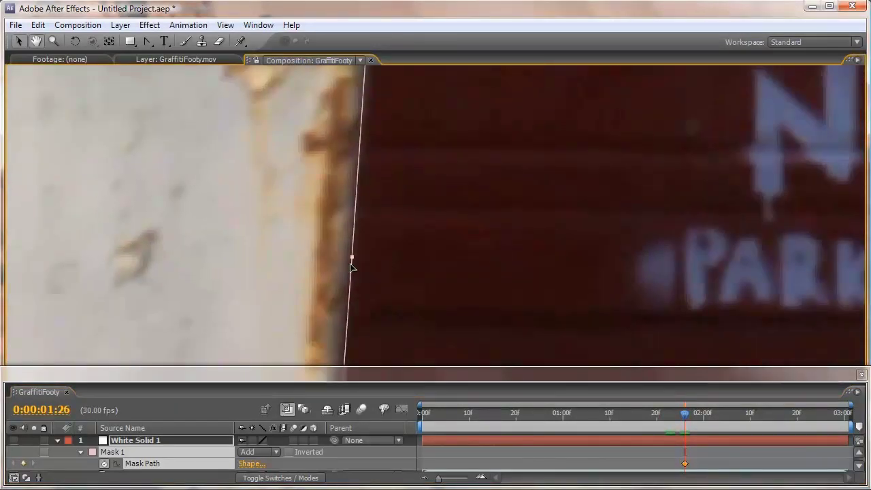
drag(351, 256, 349, 257)
key(h)
drag(382, 188, 416, 251)
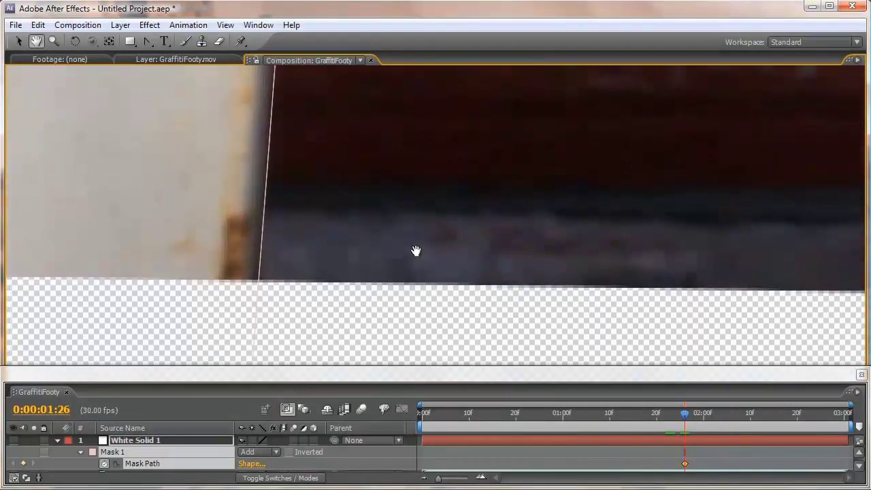
scroll(415, 252, down, 1)
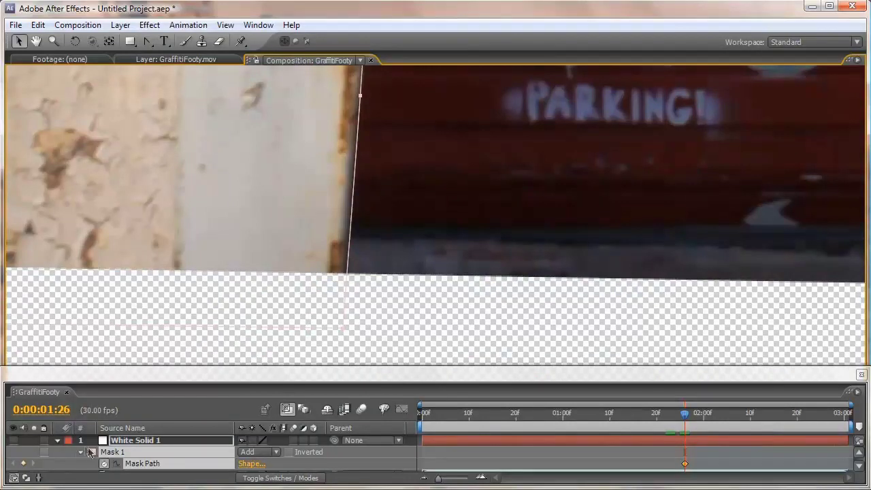
- Change the mask color of Mask 1 to bright red, E50000
click(93, 451)
drag(405, 385, 536, 266)
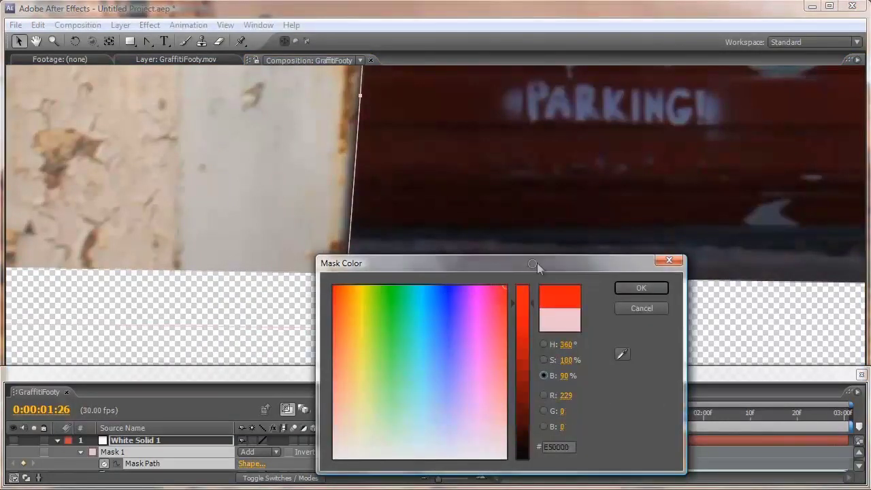
click(634, 282)
drag(545, 168, 462, 292)
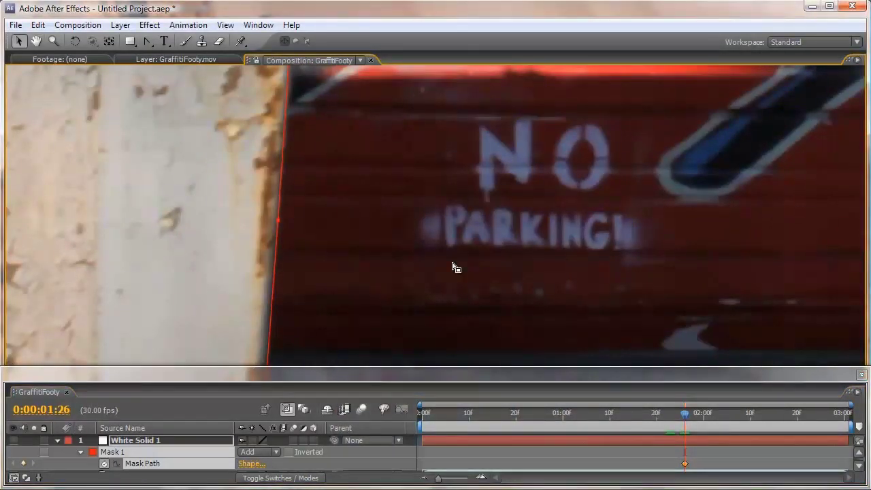
scroll(455, 268, down, 2)
scroll(423, 259, up, 2)
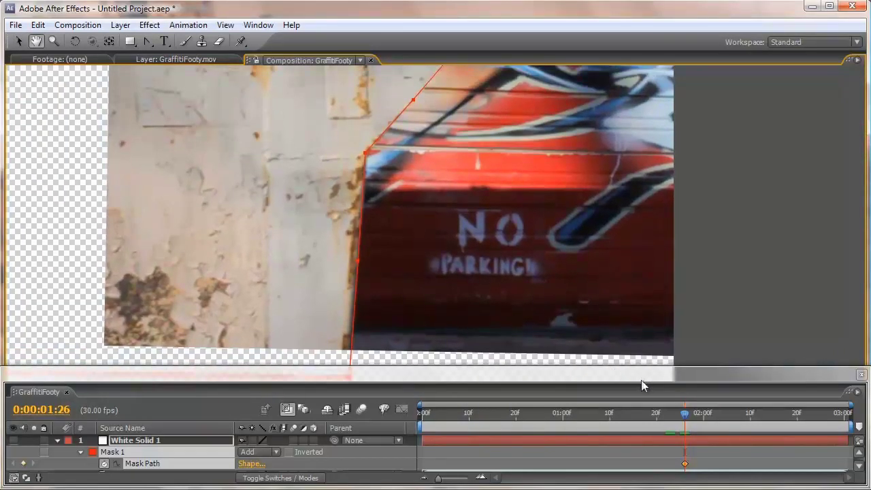
- Step frame by frame back from 0:00:01:26 to about 0:00:00:27 and forward again to compare the mask with the dumpster's edge
key(Page_Up)
key(Page_Up)
key(Page_Up)
key(Page_Up)
key(Page_Up)
key(Page_Up)
key(Page_Up)
key(Page_Up)
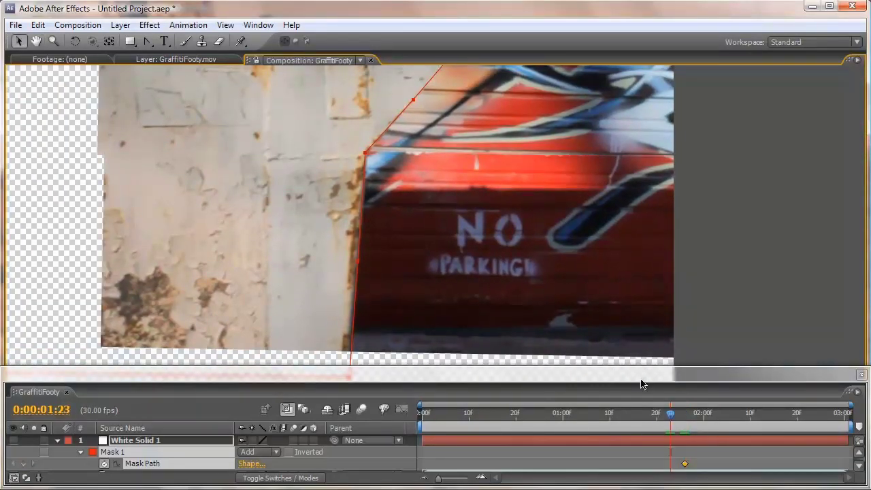
key(Page_Up)
key(Page_Up)
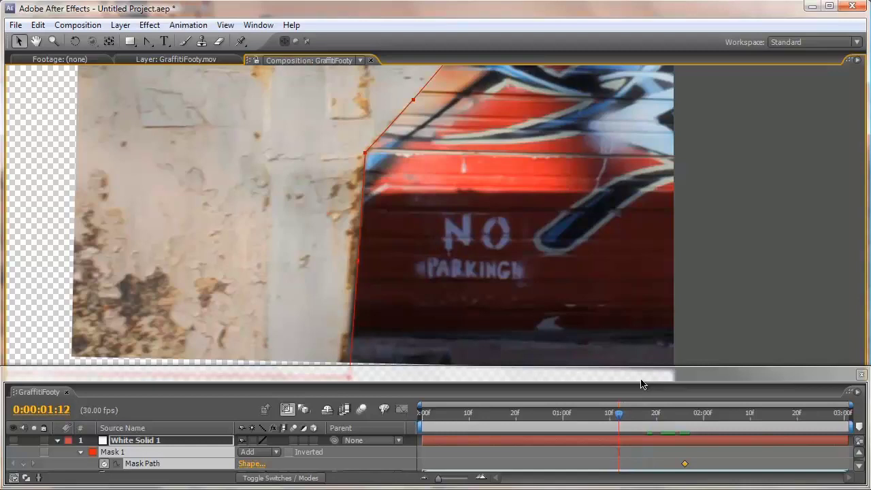
key(Page_Up)
key(Page_Up)
key(Page_Up)
key(Page_Up)
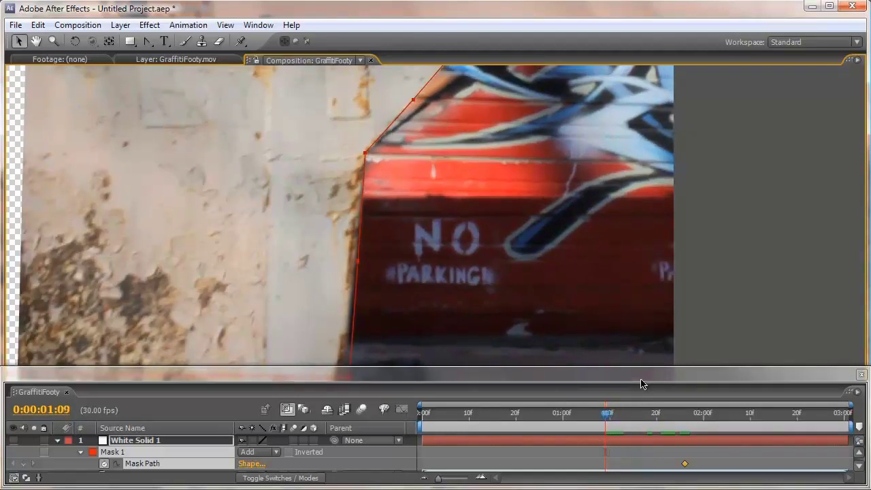
key(Page_Up)
key(Page_Up)
key(Page_Up)
key(Page_Up)
key(Page_Up)
key(Page_Up)
key(Page_Up)
key(Page_Up)
key(Page_Up)
key(Page_Up)
key(Page_Up)
key(Page_Up)
key(Page_Up)
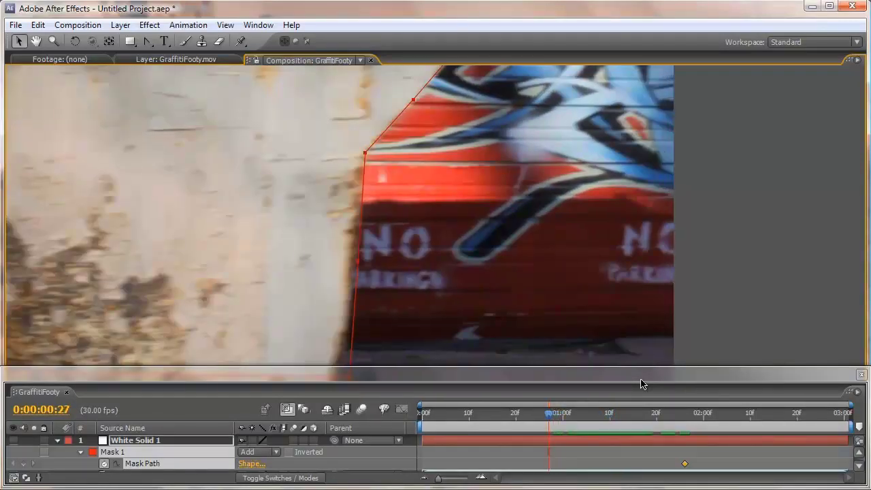
key(Page_Up)
key(Page_Down)
key(Page_Down)
key(Page_Down)
key(Page_Down)
key(Page_Down)
key(Page_Down)
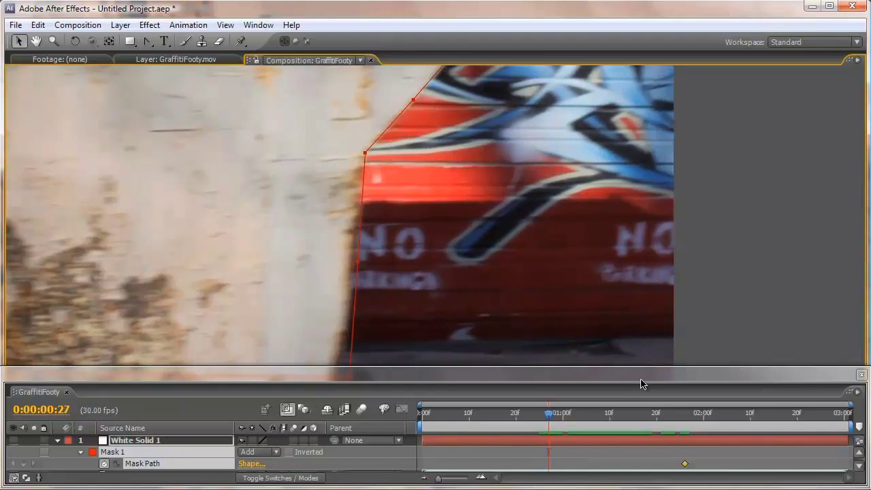
key(Page_Down)
key(Page_Down)
key(Page_Down)
key(Page_Down)
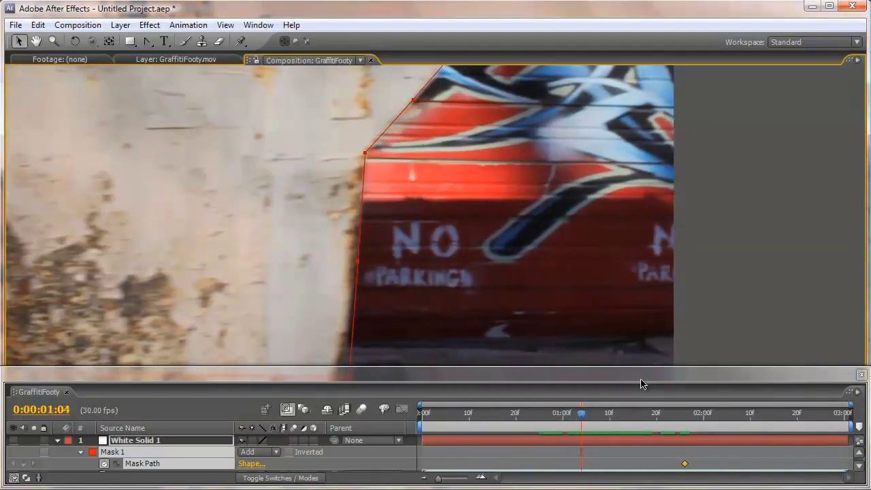
- Move the current time back to the first frame, 0:00:00:00, in ten-frame jumps
key(Page_Up)
key(shift+Page_Up)
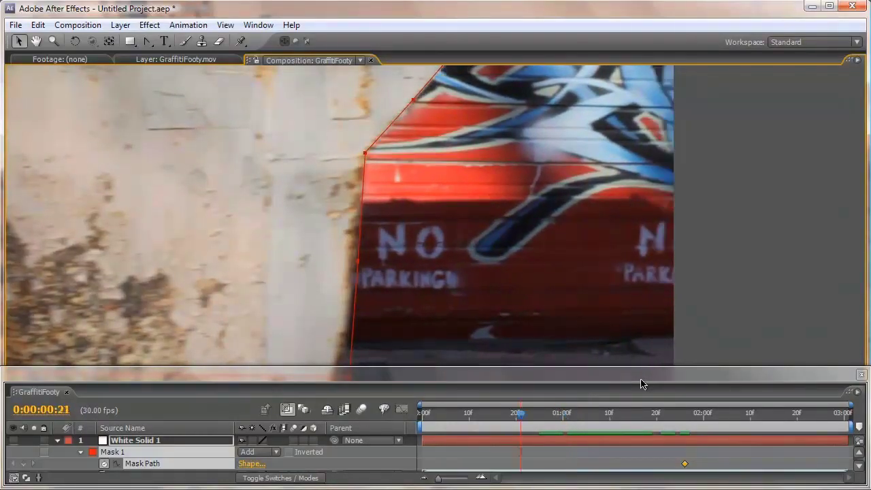
key(shift+Page_Up)
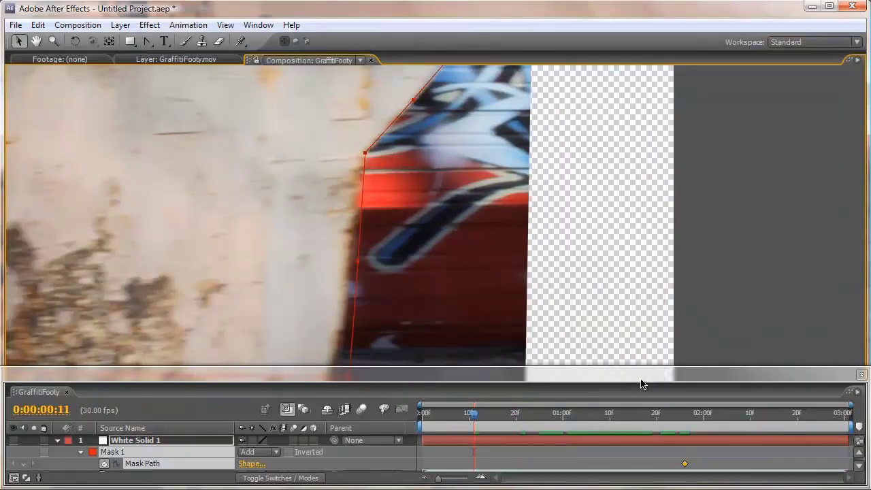
key(shift+Page_Up)
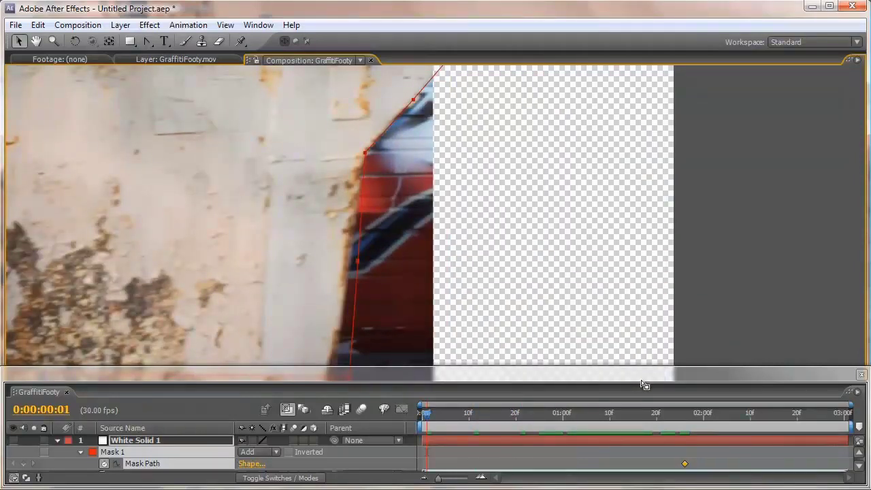
key(Page_Up)
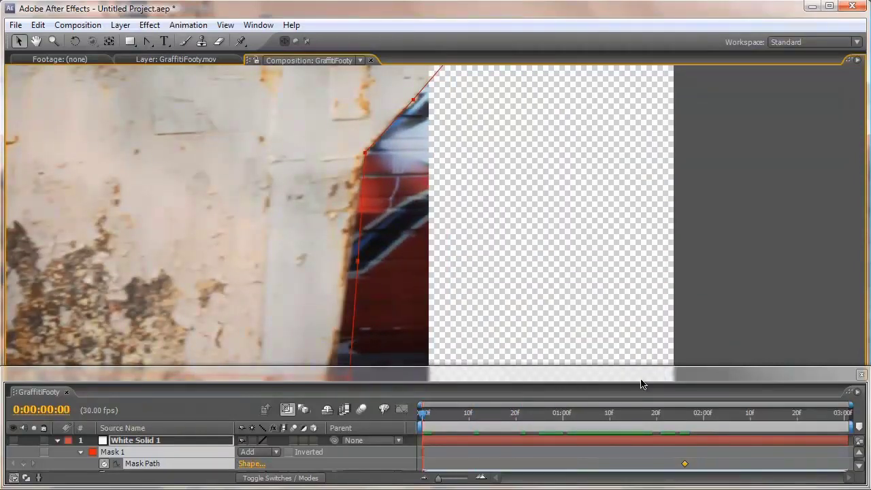
- At 0:00:00:00, move the mask's lower outer corner below the footage, in line with the dumpster's vertical edge
key(space)
drag(276, 231, 297, 110)
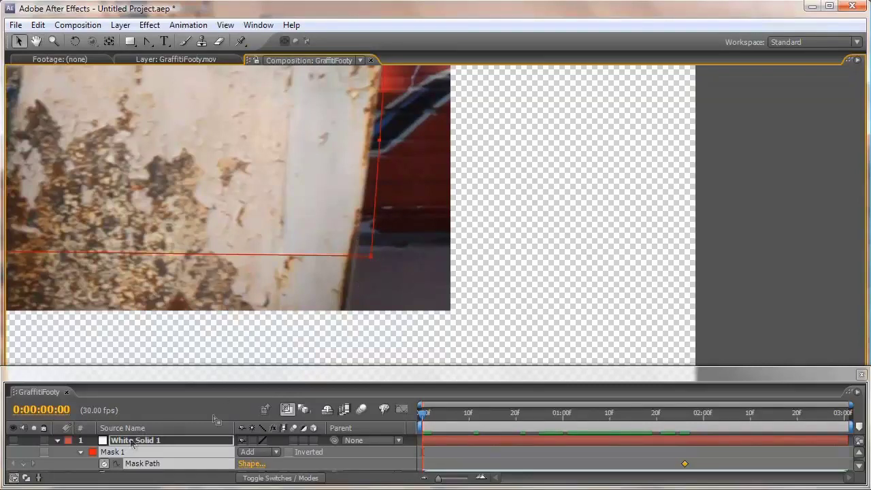
drag(359, 240, 344, 342)
key(space)
drag(417, 127, 352, 232)
drag(393, 119, 382, 200)
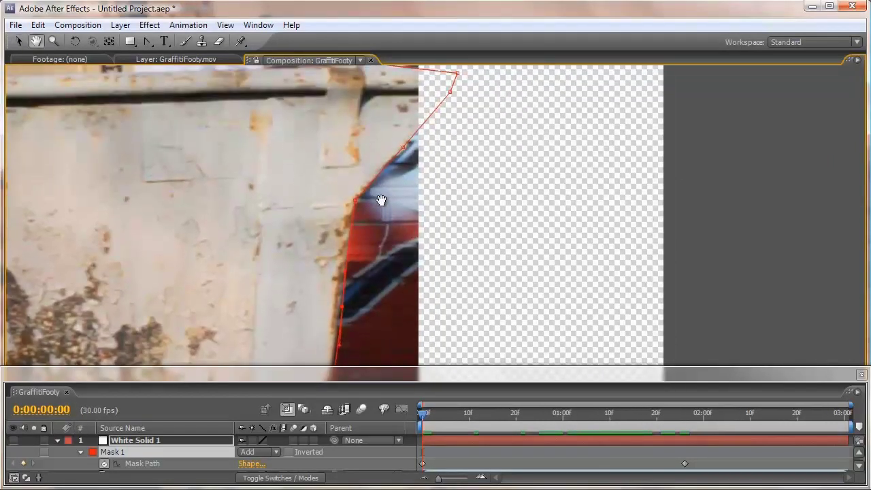
- Nudge the two mask points midway down the dumpster's vertical edge to follow it more closely at 0:00:00:00
drag(449, 130, 441, 147)
drag(442, 280, 460, 107)
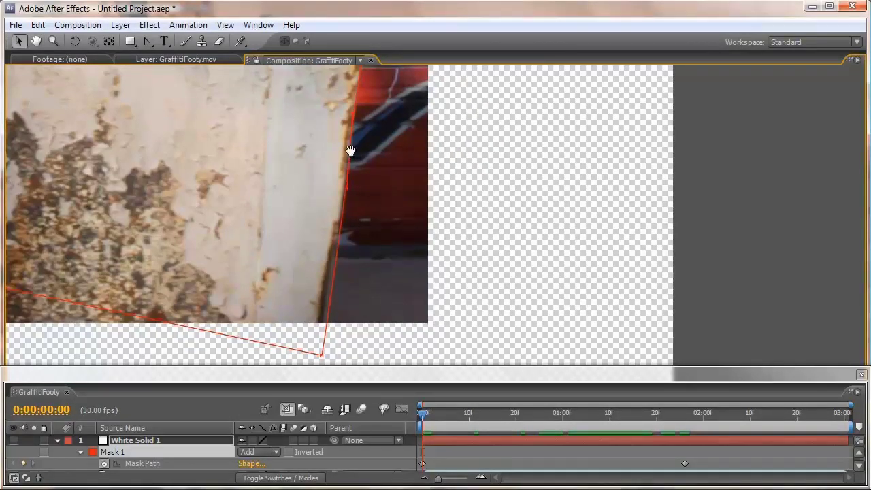
drag(401, 272, 417, 198)
scroll(413, 216, up, 1)
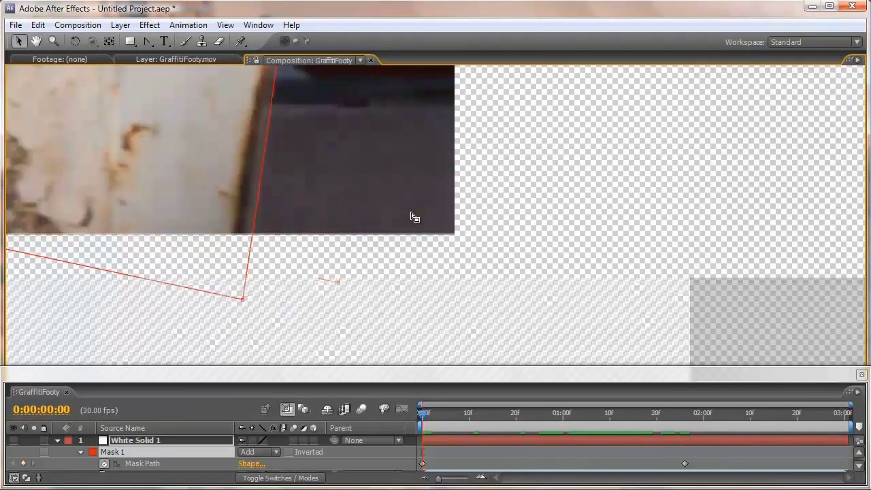
drag(359, 196, 437, 299)
drag(402, 111, 423, 259)
key(v)
drag(398, 142, 397, 141)
key(space)
drag(453, 356, 439, 288)
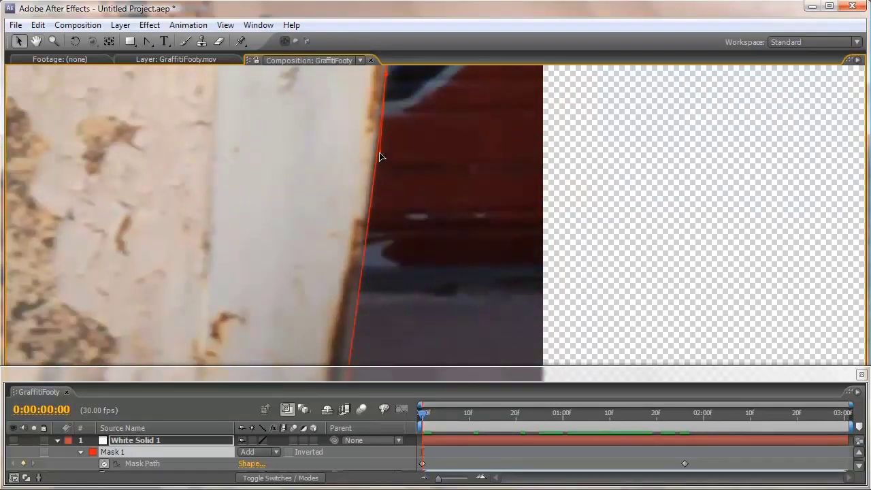
drag(378, 154, 377, 156)
- Shift the mask's lower outer corner slightly inward so the path follows the dumpster's edge at 0:00:00:00
key(space)
drag(400, 262, 416, 97)
mouse_move(347, 324)
mouse_down()
mouse_move(363, 324)
mouse_move(344, 325)
mouse_up()
- Nudge the two mask points along the dumpster's slanted upper edge slightly upward at 0:00:00:00
key(space)
drag(469, 151, 446, 360)
drag(470, 102, 449, 255)
drag(459, 122, 433, 257)
drag(443, 162, 450, 101)
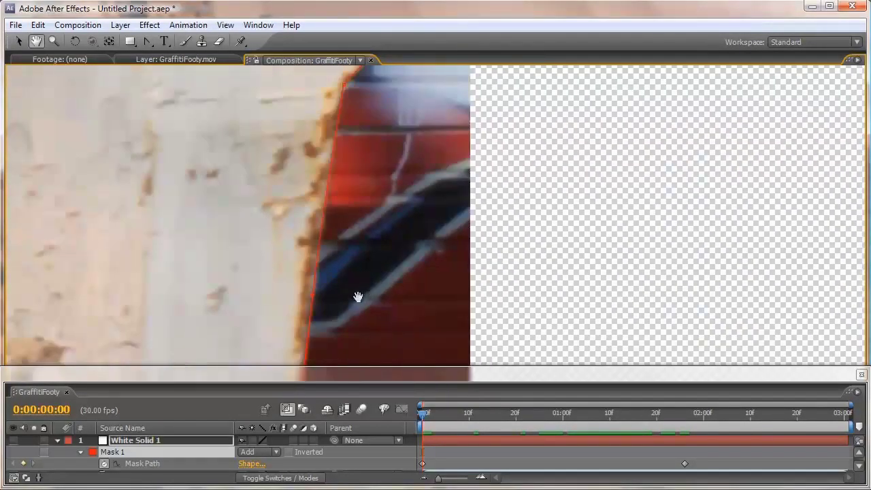
drag(462, 68, 413, 265)
drag(435, 184, 427, 235)
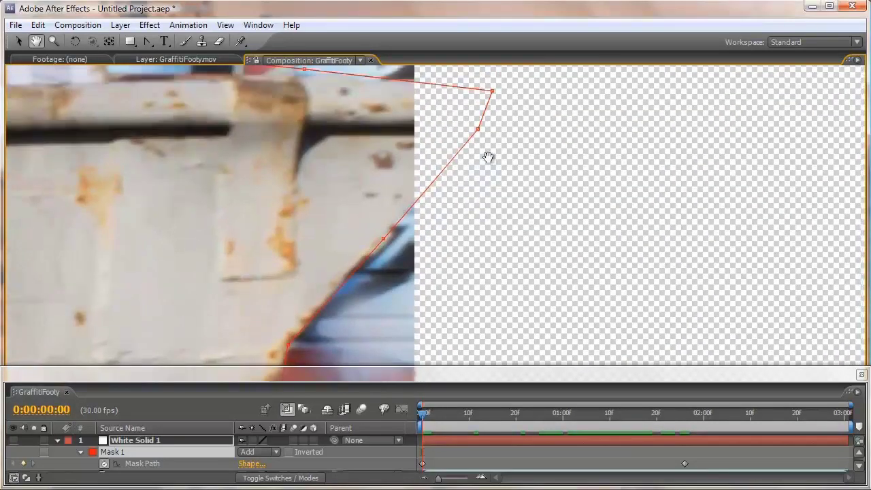
key(v)
click(478, 128)
drag(478, 128, 476, 125)
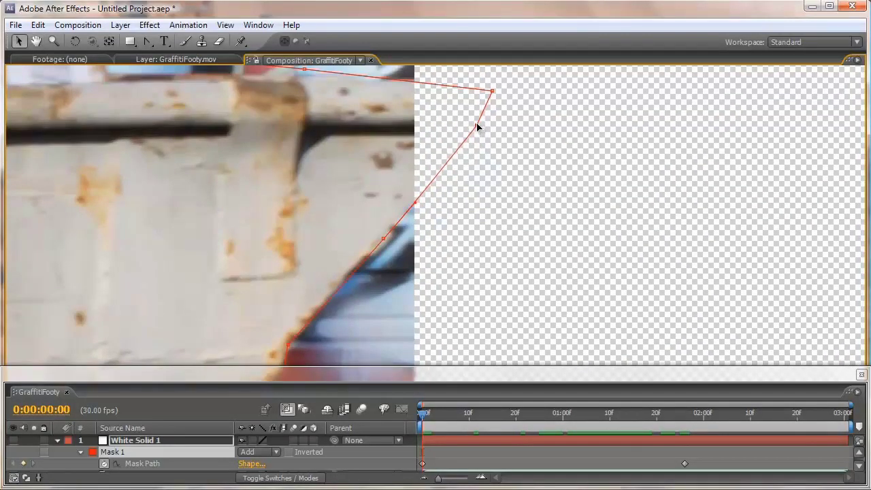
drag(384, 238, 385, 234)
- Step frame by frame forward from 0:00:00:00 to about 0:00:00:15 to check the mask against the dumpster's edge
scroll(446, 142, down, 2)
key(Page_Down)
key(Page_Down)
key(Page_Down)
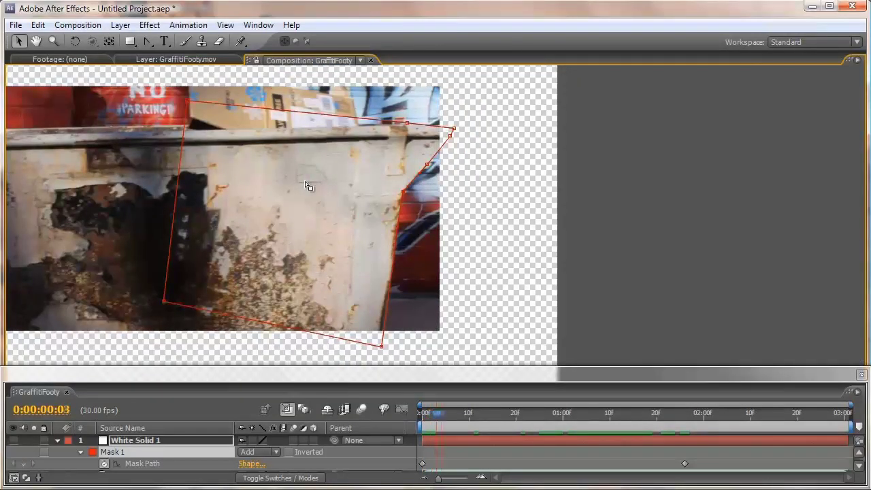
key(Page_Down)
key(Page_Down)
key(Page_Down)
key(Page_Down)
key(Page_Down)
key(Page_Down)
key(Page_Down)
key(Page_Down)
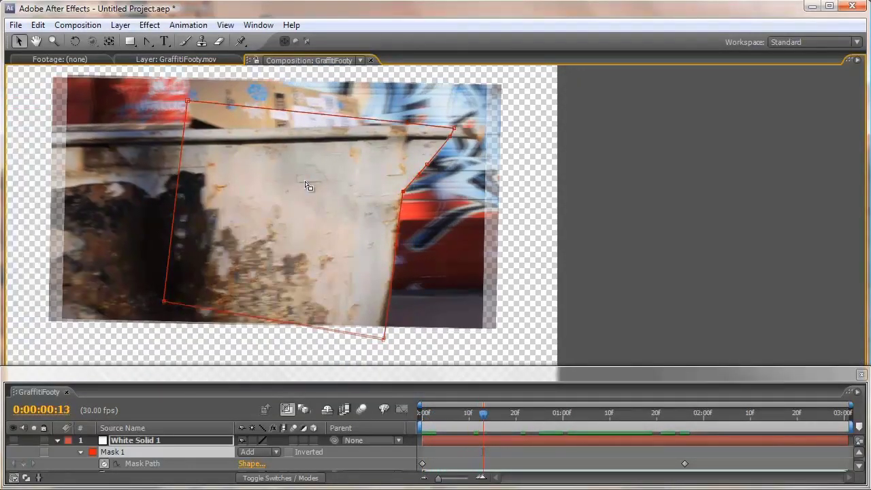
key(Page_Down)
- Step back from 0:00:00:15 to about 0:00:00:03, comparing the mask's lower corner with the dumpster's vertical edge
scroll(306, 185, up, 1)
key(space)
drag(324, 223, 347, 209)
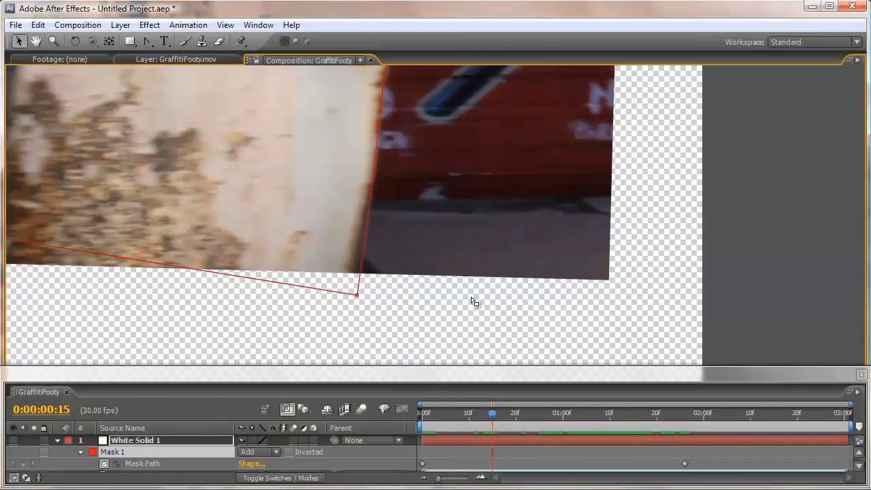
key(Page_Up)
key(Page_Up)
key(Page_Up)
key(Page_Up)
key(Page_Up)
key(Page_Up)
key(Page_Up)
key(Page_Up)
key(Page_Up)
key(Page_Up)
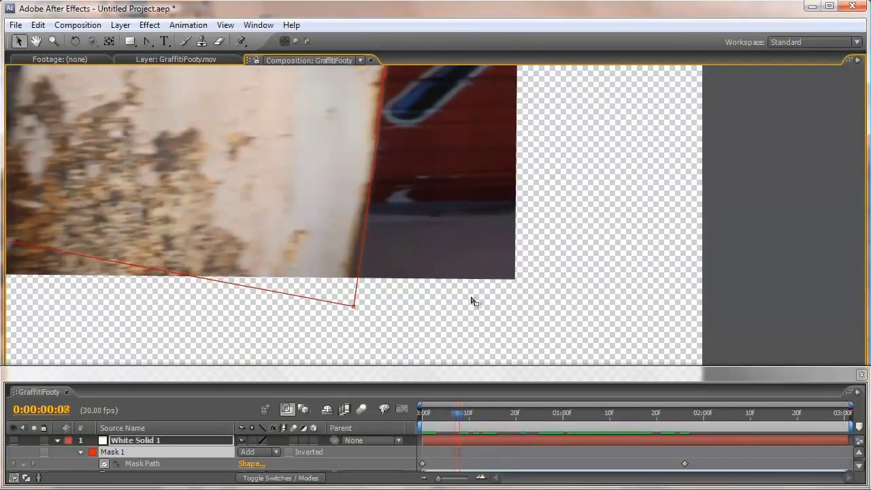
key(Page_Up)
key(Page_Up)
key(Page_Up)
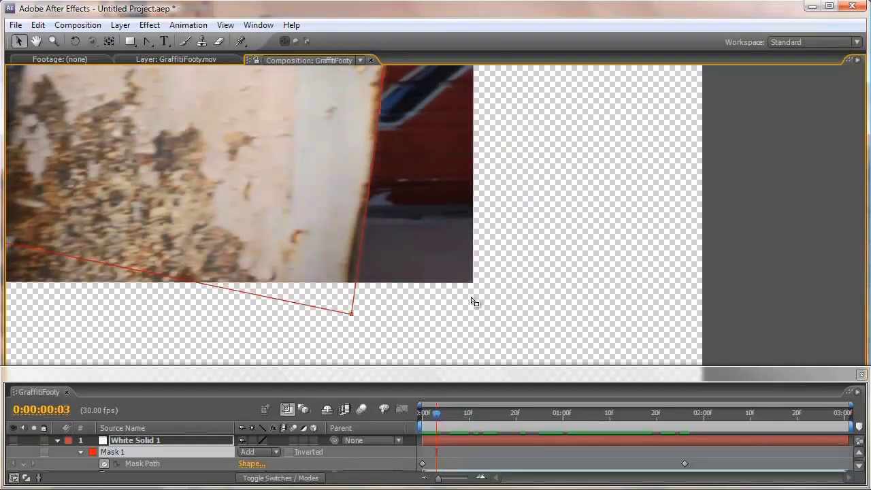
- Step frame by frame back from 0:00:01:26 past 0:00:00:26 and forward again to 0:00:00:29 to examine where the mask drifts
key(space)
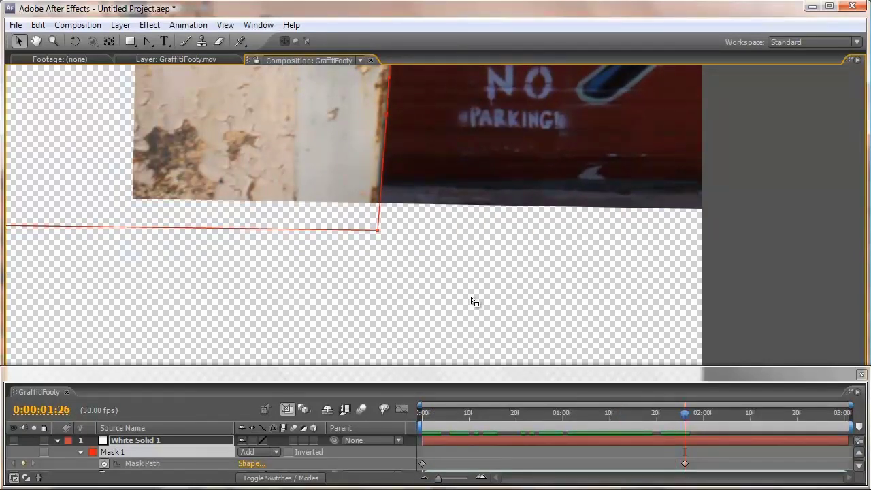
key(Page_Up)
key(Page_Up)
key(Page_Up)
key(Page_Up)
key(Page_Up)
key(Page_Up)
key(Page_Up)
key(Page_Up)
key(Page_Up)
key(Page_Up)
key(Page_Up)
key(Page_Up)
key(Page_Up)
key(Page_Up)
key(Page_Up)
key(Page_Up)
key(Page_Up)
key(Page_Up)
key(Page_Up)
key(Page_Up)
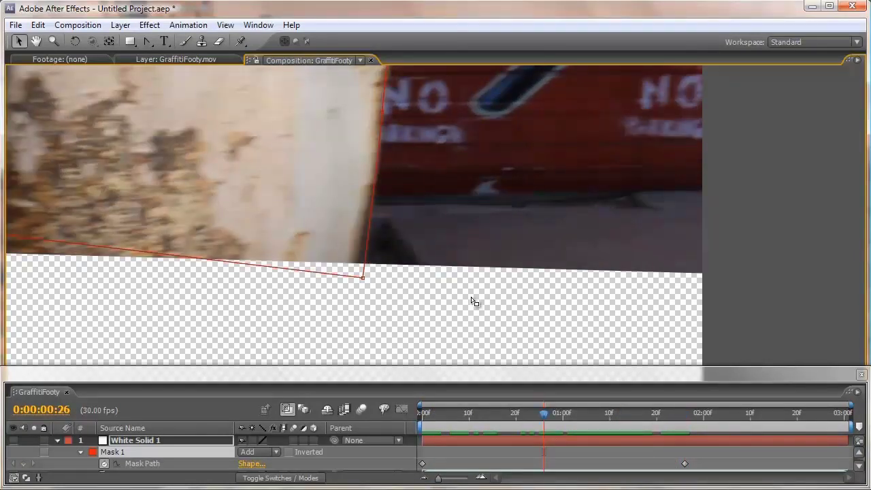
key(Page_Up)
key(Page_Up)
key(Page_Up)
key(Page_Up)
key(Page_Up)
key(Page_Up)
key(Page_Up)
key(Page_Up)
key(Page_Up)
key(Page_Up)
key(Page_Down)
key(Page_Down)
key(Page_Down)
key(Page_Down)
key(Page_Down)
key(Page_Down)
key(Page_Down)
key(Page_Down)
key(Page_Down)
key(Page_Down)
key(Page_Down)
key(Page_Down)
key(Page_Down)
key(Page_Down)
key(Page_Down)
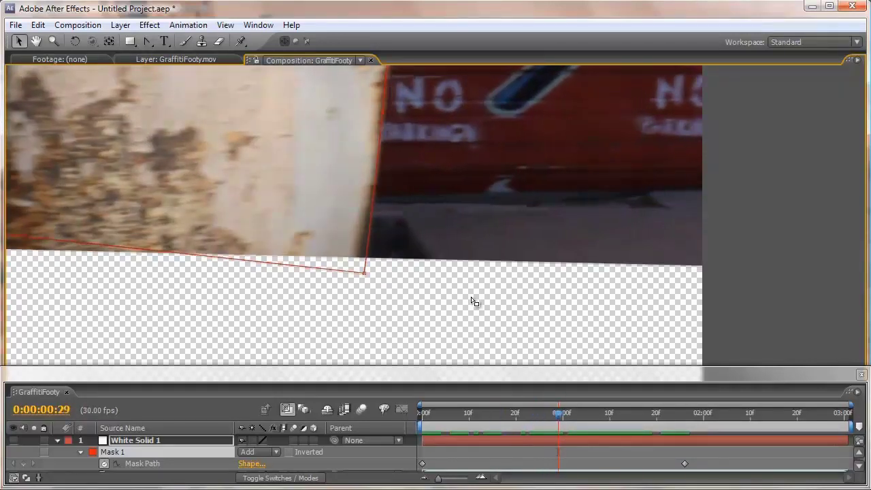
- Refit the mask points to the dumpster's vertical and slanted edges at 0:00:01:01, adding a Mask Path keyframe there
key(space)
drag(341, 253, 354, 340)
key(space)
drag(438, 110, 385, 243)
key(space)
drag(342, 284, 340, 219)
key(space)
drag(356, 188, 352, 241)
key(space)
drag(391, 155, 369, 230)
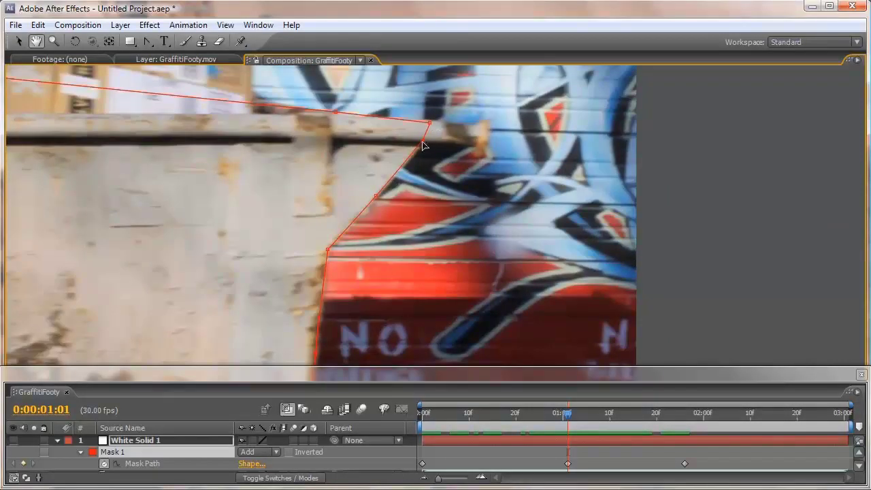
key(space)
drag(383, 239, 372, 206)
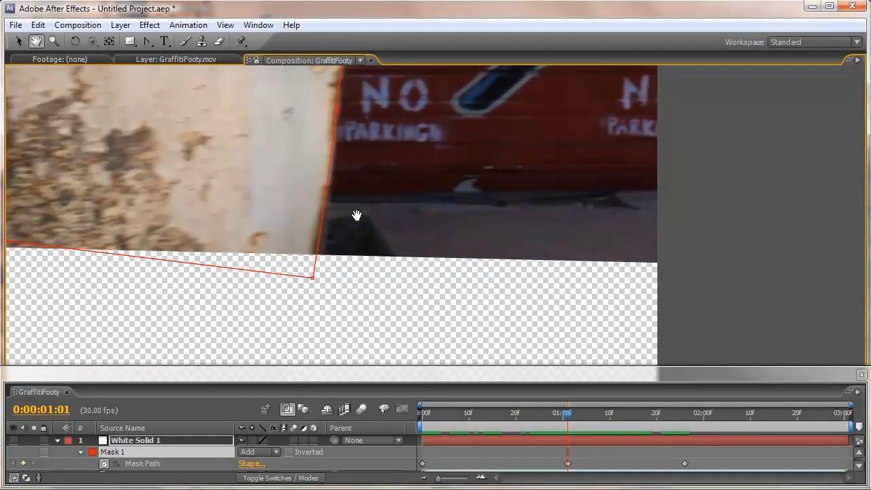
- Step forward from 0:00:01:01 to 0:00:01:10 and back to 0:00:01:00 to compare the mask with the dumpster's edge
key(space)
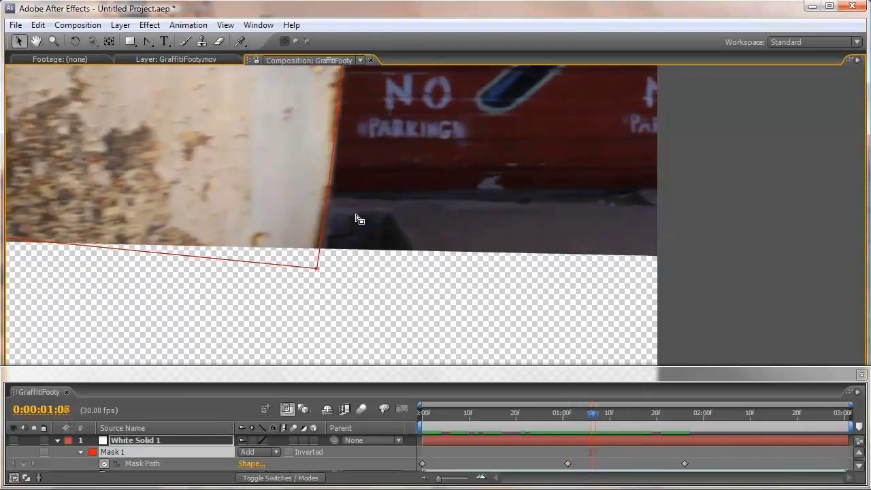
key(space)
drag(310, 201, 249, 249)
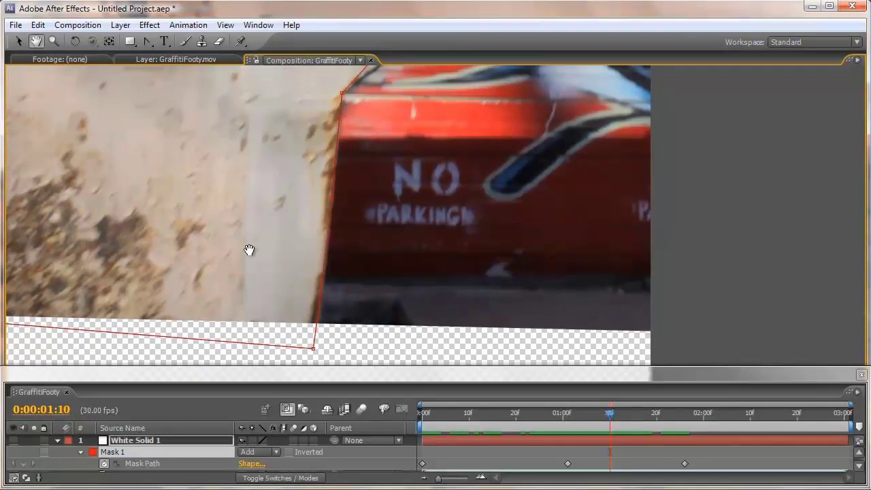
key(Page_Up)
key(Page_Up)
key(Page_Up)
key(Page_Up)
key(Page_Up)
key(Page_Up)
key(Page_Up)
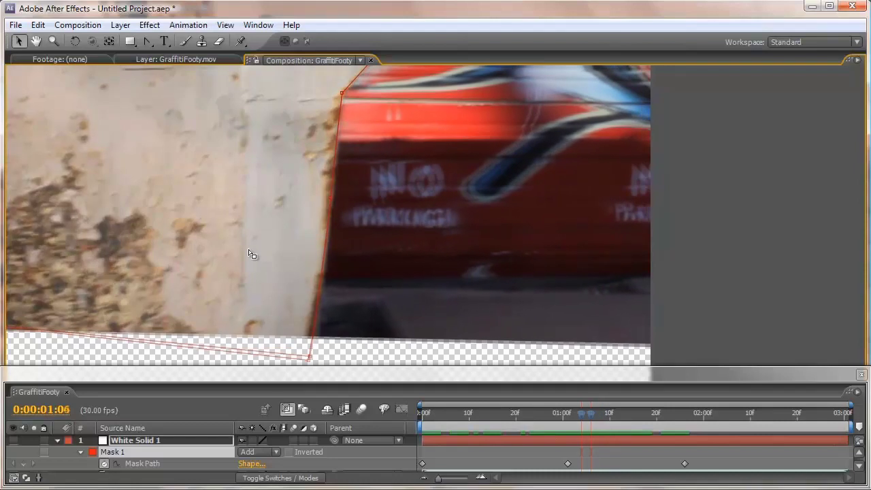
key(Page_Up)
key(Page_Up)
key(Page_Up)
key(Page_Up)
key(Page_Up)
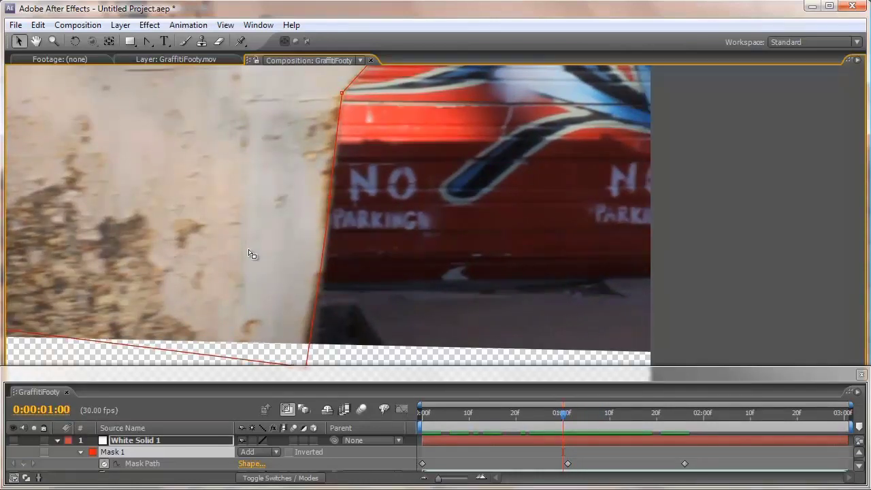
- Refit the mask's lower outer corner to the dumpster's edge at 0:00:00:16, adding a Mask Path keyframe there
key(Page_Up)
key(Page_Up)
key(Page_Up)
key(Page_Up)
key(Page_Up)
key(Page_Up)
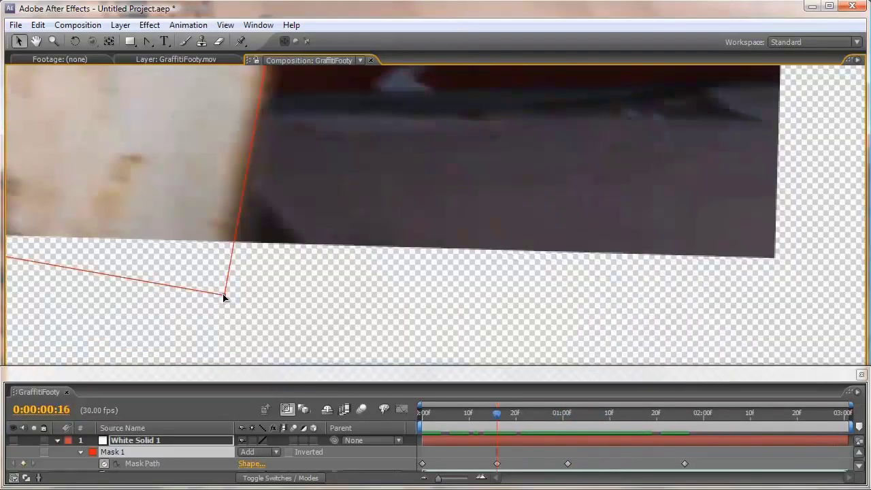
drag(225, 297, 222, 294)
scroll(291, 205, down, 1)
key(space)
drag(313, 134, 279, 283)
- Scrub from 0:00:00:00 to 0:00:01:26 to review how the mask follows the dumpster's upper edge
drag(497, 413, 421, 406)
key(space)
drag(447, 244, 392, 361)
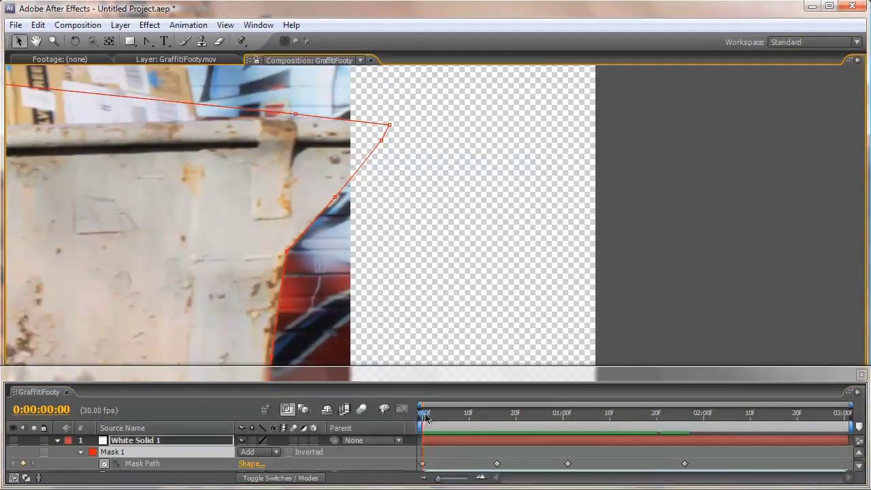
drag(422, 413, 627, 416)
drag(689, 422, 686, 421)
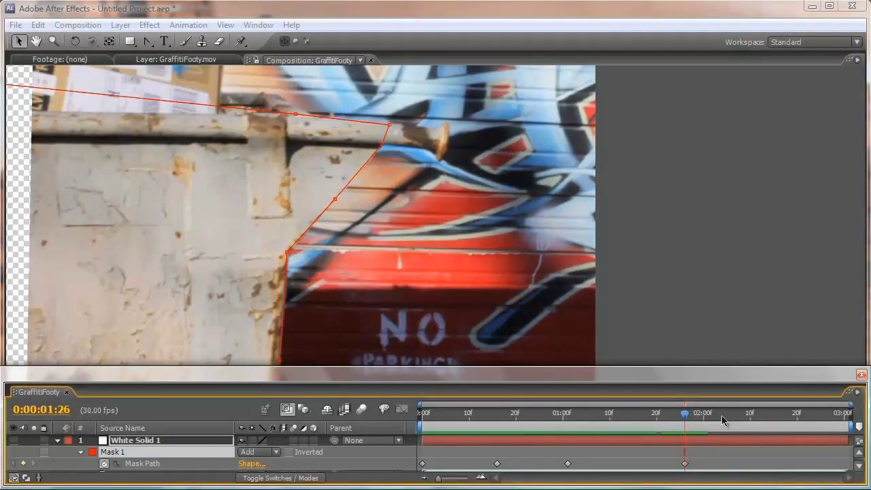
mouse_move(685, 415)
mouse_down()
mouse_move(661, 416)
mouse_move(683, 420)
mouse_up()
- Cycle the composition's time display from timecode to frame numbers and back to timecode
ctrl+click(38, 412)
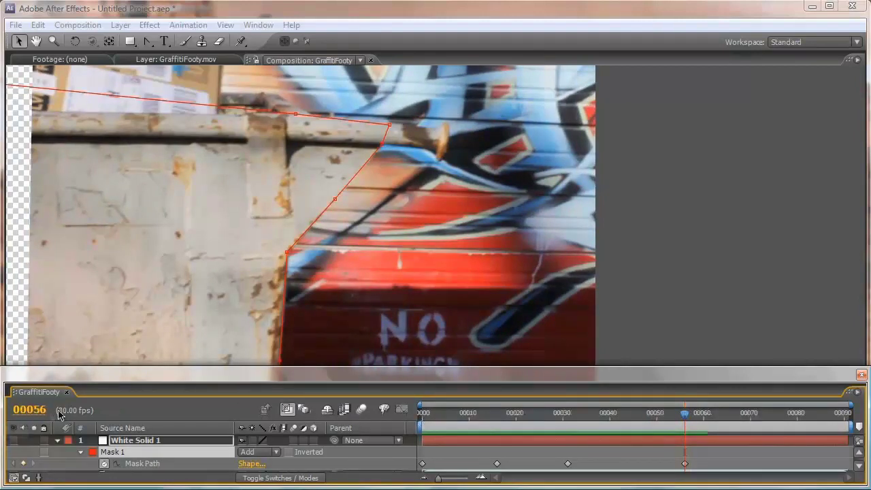
ctrl+click(38, 412)
ctrl+click(38, 413)
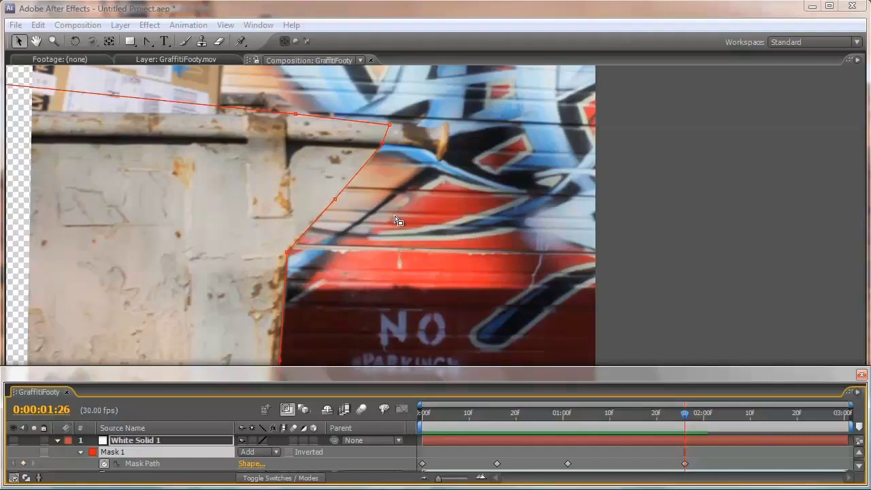
scroll(443, 218, down, 3)
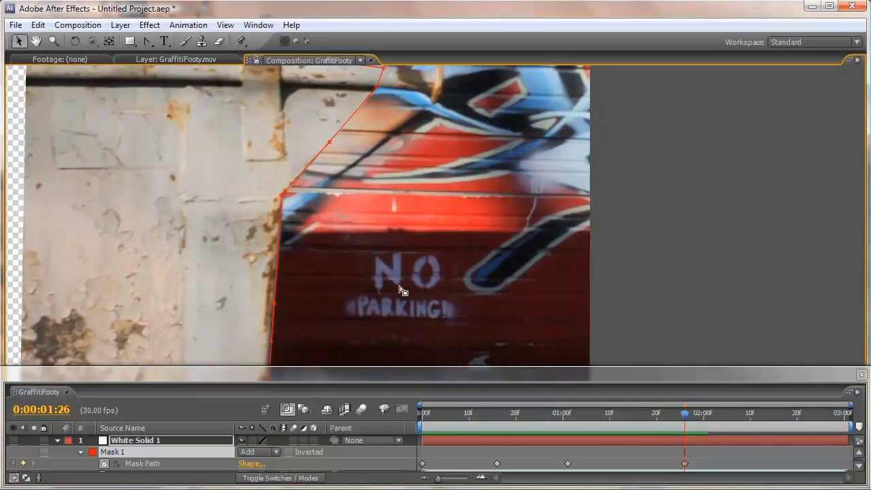
- Step forward from 0:00:01:26 to 0:00:02:14 to examine how the mask follows the dumpster's lower outer edge
scroll(402, 290, down, 1)
key(Page_Down)
key(Page_Down)
key(Page_Down)
key(Page_Down)
key(Page_Down)
key(Page_Down)
key(Page_Down)
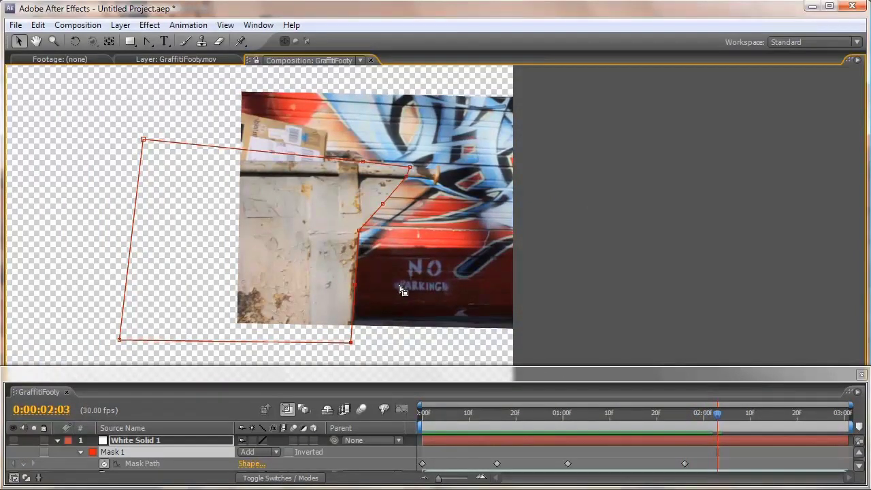
scroll(400, 289, up, 1)
drag(370, 293, 396, 218)
key(Page_Down)
key(Page_Down)
key(Page_Down)
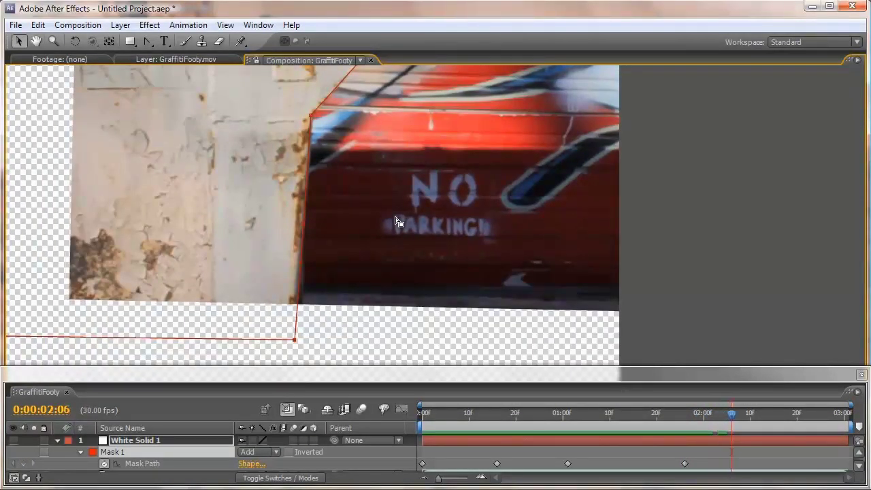
key(Page_Down)
key(Page_Down)
key(Page_Down)
key(Page_Down)
key(Page_Down)
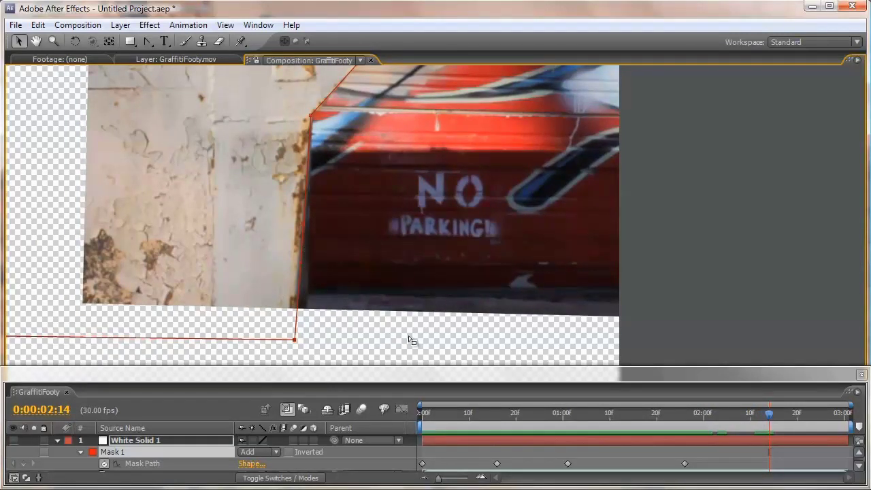
- Step back from 0:00:02:14 to 0:00:01:24, comparing the mask's lower side with the dumpster's edge
key(Page_Up)
key(Page_Up)
key(Page_Up)
key(Page_Up)
key(Page_Up)
key(Page_Up)
key(Page_Up)
key(Page_Up)
key(Page_Up)
key(Page_Up)
key(Page_Up)
key(Page_Up)
key(Page_Up)
key(Page_Up)
key(Page_Up)
key(Page_Up)
key(Page_Up)
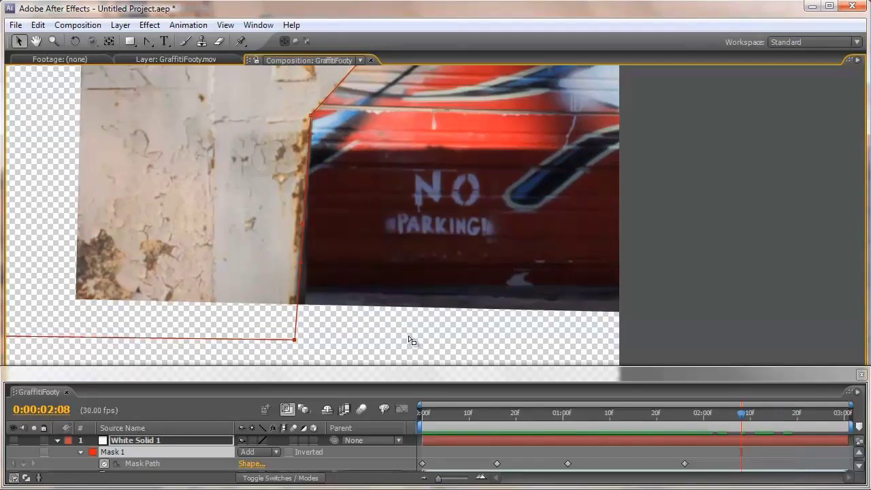
key(Page_Up)
key(Page_Up)
key(Page_Up)
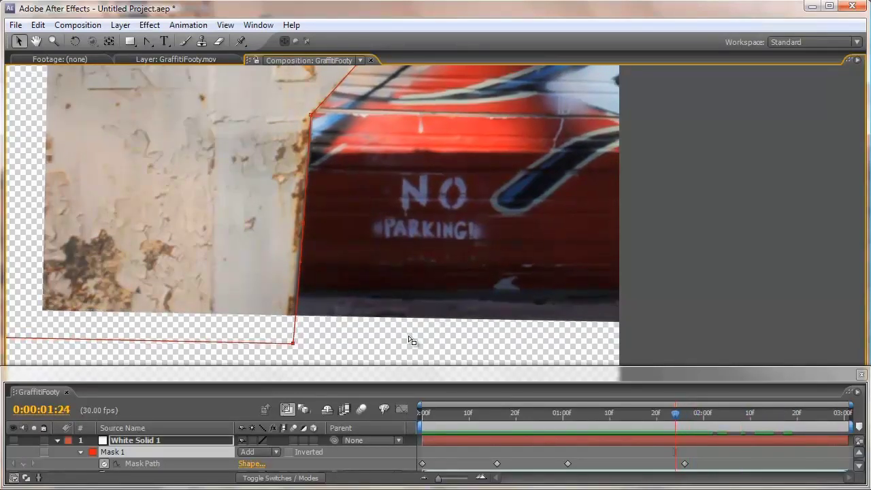
- Step forward from 0:00:01:24 past 0:00:02:13, then back and forth to 0:00:02:14, checking the mask's lower side for drift
key(Page_Down)
key(Page_Down)
key(Page_Down)
key(Page_Down)
key(Page_Down)
key(Page_Down)
key(Page_Down)
key(Page_Down)
key(Page_Down)
key(Page_Down)
key(Page_Down)
key(Page_Down)
key(Page_Down)
key(Page_Down)
key(Page_Down)
key(Page_Down)
key(Page_Down)
key(Page_Down)
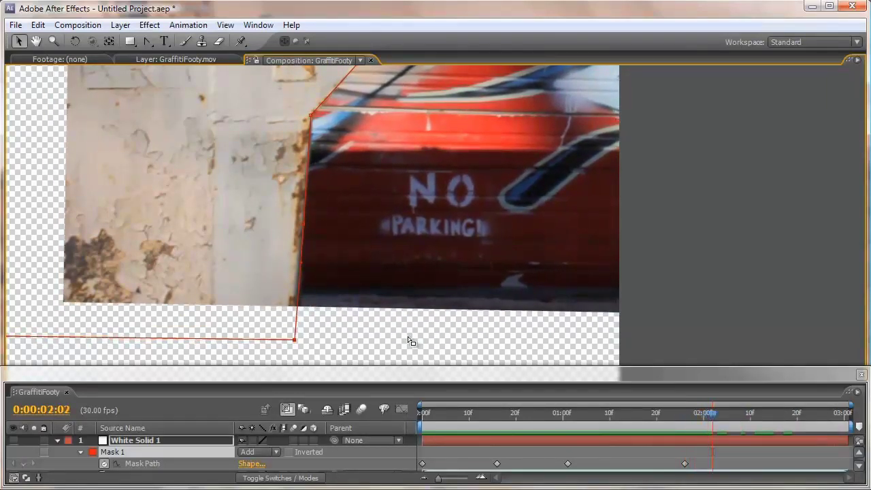
key(Page_Down)
key(Page_Down)
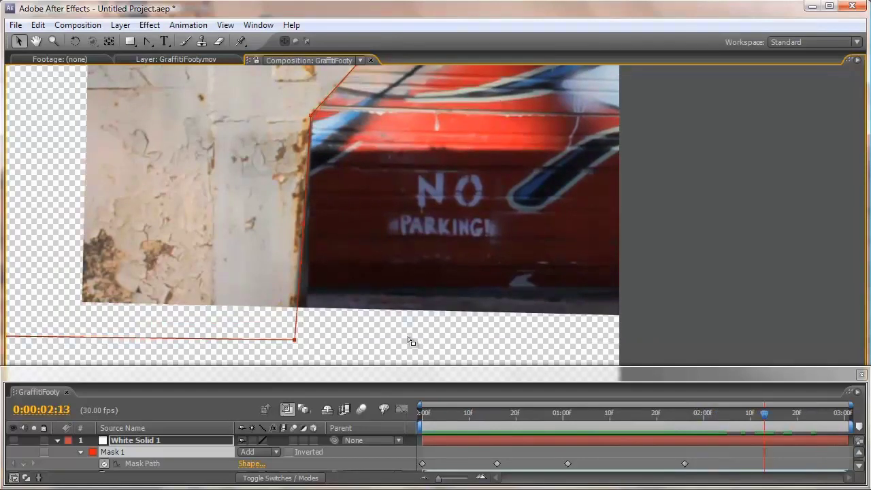
key(Page_Down)
key(Page_Down)
key(Page_Up)
key(Page_Up)
key(Page_Up)
key(Page_Up)
key(Page_Up)
key(Page_Up)
key(Page_Up)
key(Page_Down)
key(Page_Down)
key(Page_Down)
key(Page_Down)
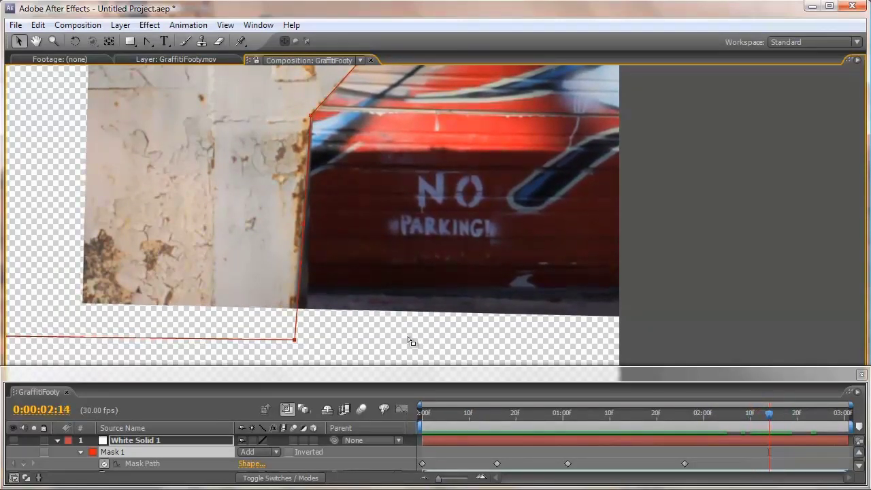
- Refit the mask's lower outer corner and side point to the dumpster's edge at 0:00:02:14, adding a Mask Path keyframe
click(294, 345)
drag(296, 343, 306, 343)
drag(306, 230, 310, 229)
scroll(311, 231, up, 1)
drag(351, 295, 370, 101)
scroll(253, 252, up, 5)
drag(270, 197, 271, 206)
click(207, 192)
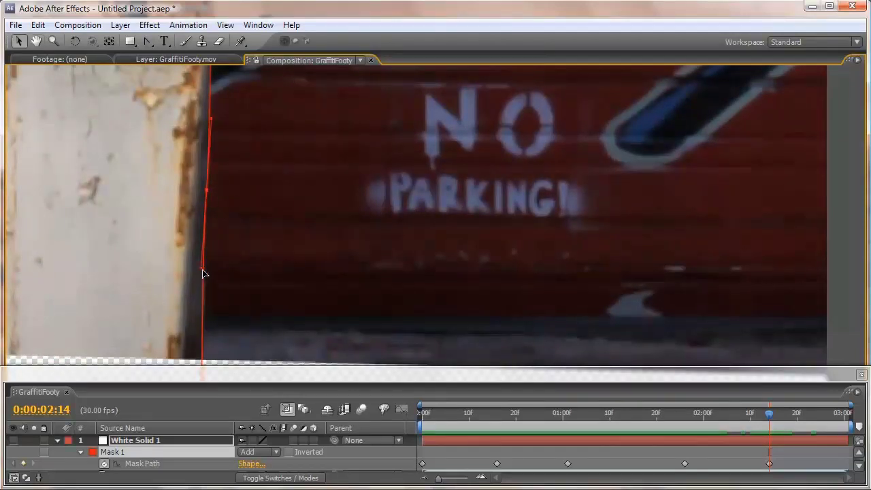
- Fit the mask's corner to the bend in the dumpster's side at 0:00:02:14 and check the diagonal and lower edges
scroll(243, 155, up, 5)
drag(242, 156, 216, 150)
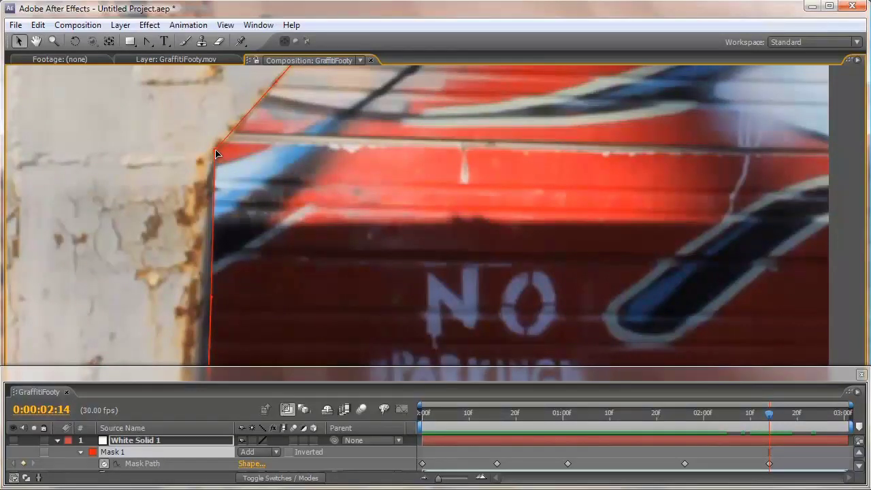
drag(288, 131, 259, 235)
drag(407, 79, 348, 211)
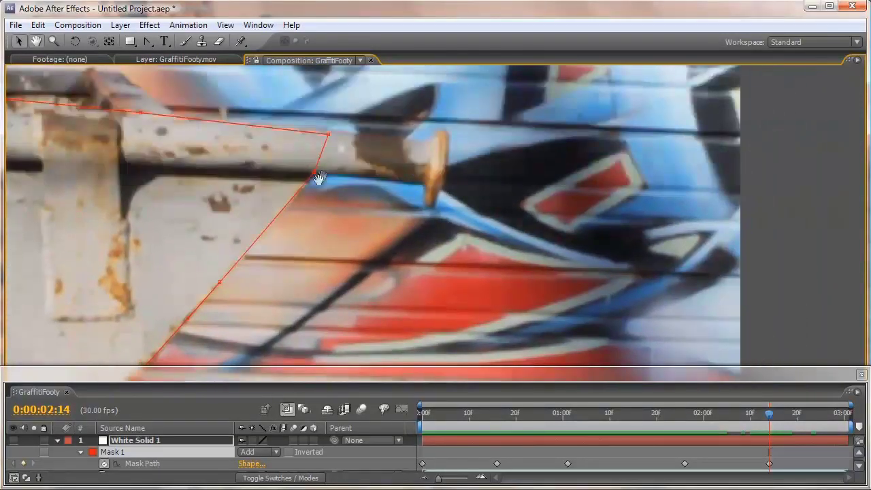
drag(286, 245, 311, 177)
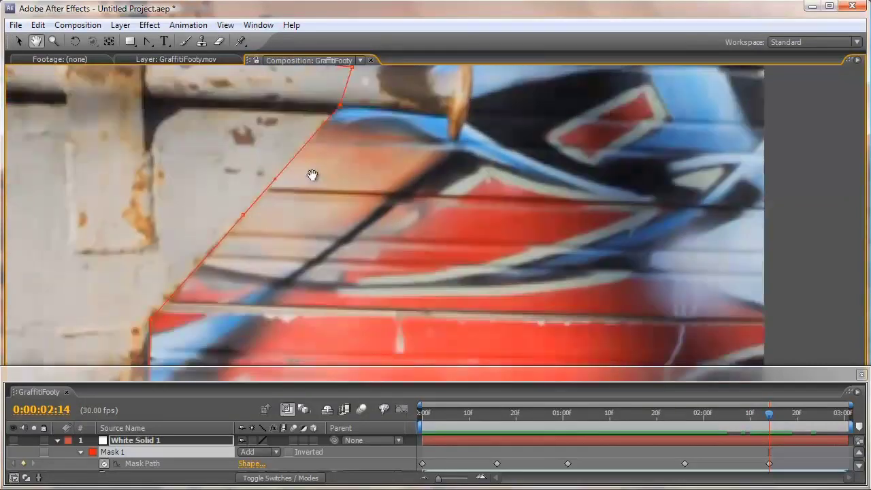
key(v)
key(space)
drag(266, 227, 272, 74)
drag(266, 257, 282, 149)
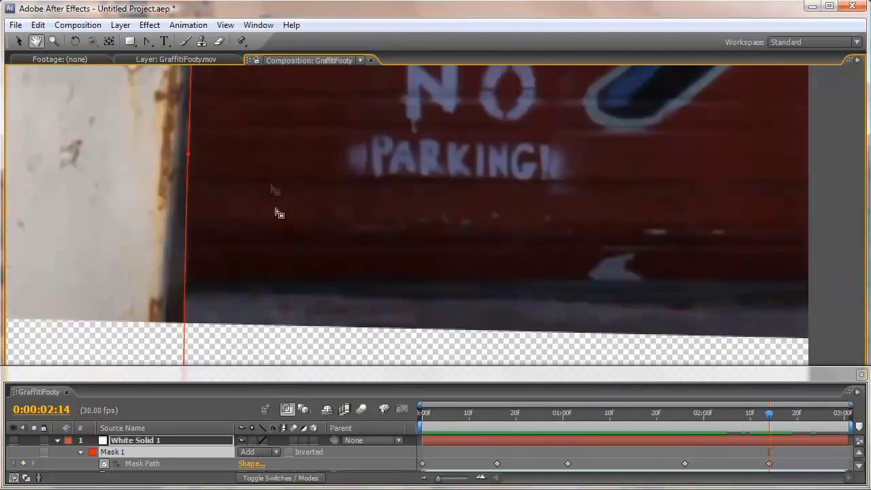
- Step back about 20 frames and forward again to 0:00:02:14 to review the refitted mask against the dumpster
scroll(278, 222, down, 1)
key(Page_Up)
key(Page_Up)
key(Page_Up)
key(Page_Up)
key(Page_Up)
key(Page_Up)
key(Page_Up)
key(Page_Up)
key(Page_Up)
key(Page_Up)
key(Page_Up)
key(Page_Up)
key(Page_Up)
key(Page_Up)
key(Page_Up)
key(Page_Up)
key(Page_Up)
key(Page_Up)
key(Page_Up)
key(Page_Up)
key(space)
drag(512, 238, 414, 323)
key(Page_Down)
key(Page_Down)
key(Page_Down)
key(Page_Down)
key(Page_Down)
key(Page_Down)
key(Page_Down)
key(Page_Down)
key(Page_Down)
key(Page_Down)
key(Page_Down)
key(Page_Down)
key(Page_Down)
key(Page_Down)
key(Page_Down)
key(Page_Down)
key(Page_Down)
key(Page_Down)
key(Page_Down)
key(Page_Down)
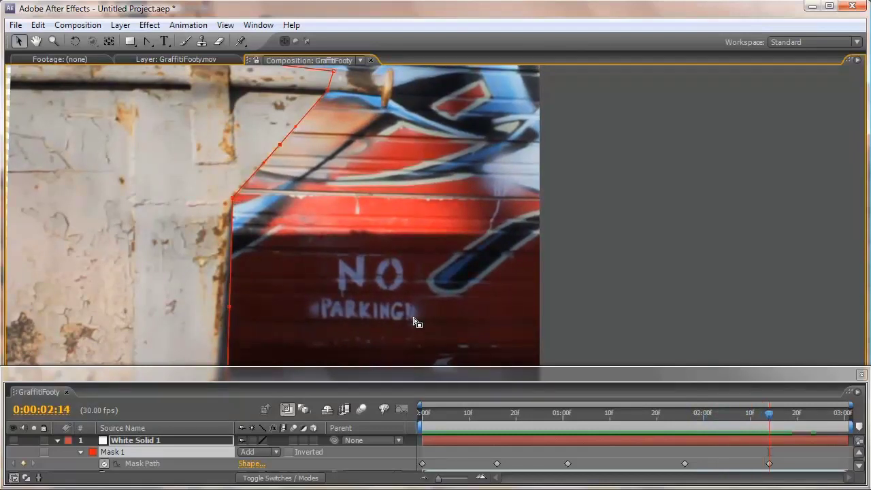
- Step forward from 0:00:02:14 to 0:00:03:00 to examine the mask along the dumpster's side
drag(291, 199, 342, 142)
key(Page_Down)
key(Page_Down)
key(Page_Down)
key(Page_Down)
key(Page_Down)
key(Page_Down)
key(Page_Down)
key(Page_Down)
key(Page_Down)
key(Page_Down)
key(Page_Down)
key(Page_Down)
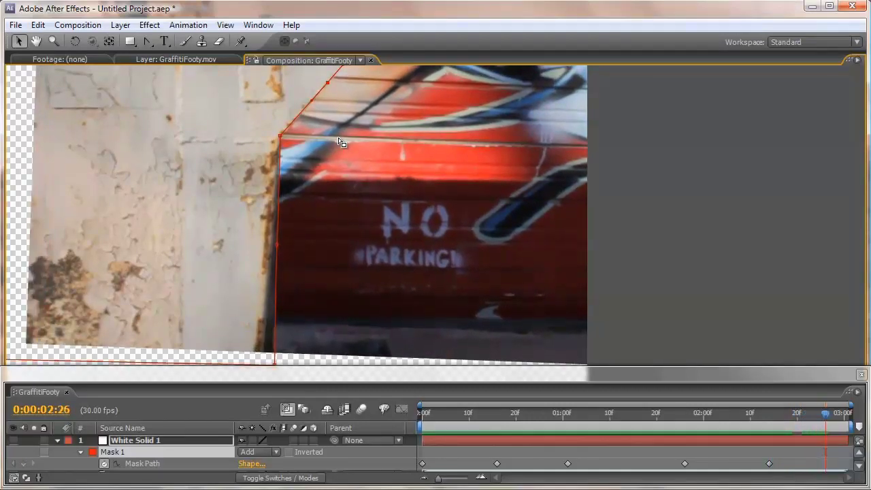
key(Page_Down)
key(Page_Down)
key(Page_Down)
key(Page_Down)
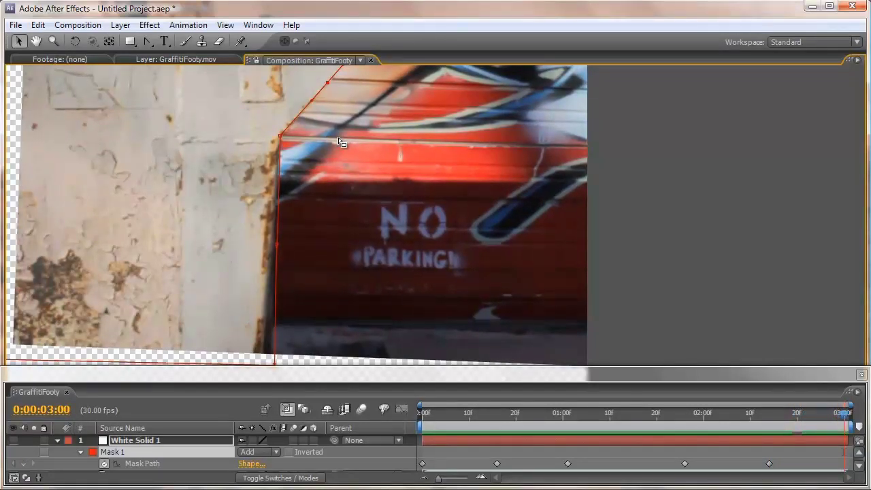
- Fit the mask's side point to the dumpster's vertical edge at 0:00:03:00, adding a Mask Path keyframe
scroll(347, 286, up, 1)
drag(282, 351, 342, 290)
drag(406, 146, 408, 256)
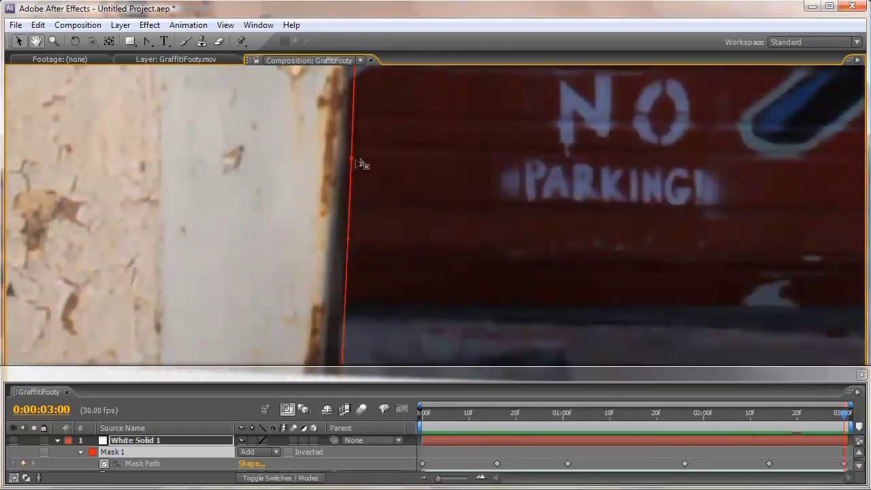
drag(352, 160, 346, 159)
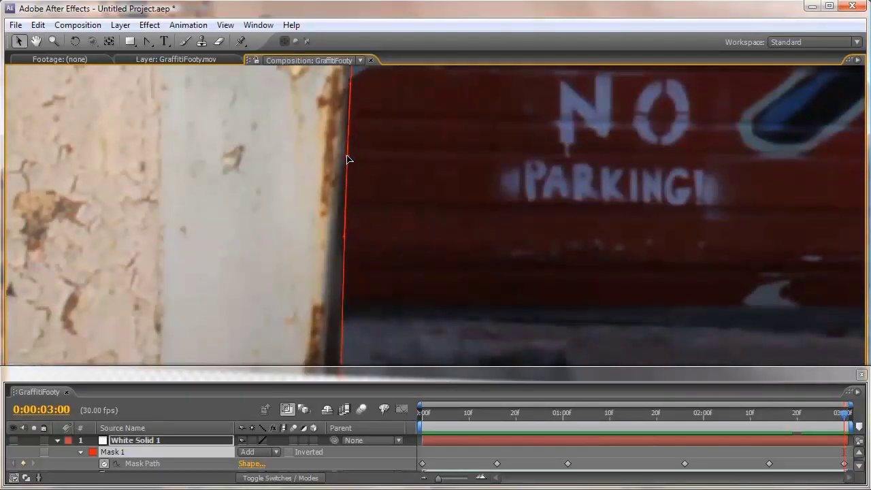
- Check the mask along the dumpster's side and bend, and shift its lower outer corner slightly outside the footage at 0:00:03:00
mouse_move(407, 156)
mouse_down()
mouse_move(405, 259)
mouse_move(392, 240)
mouse_up()
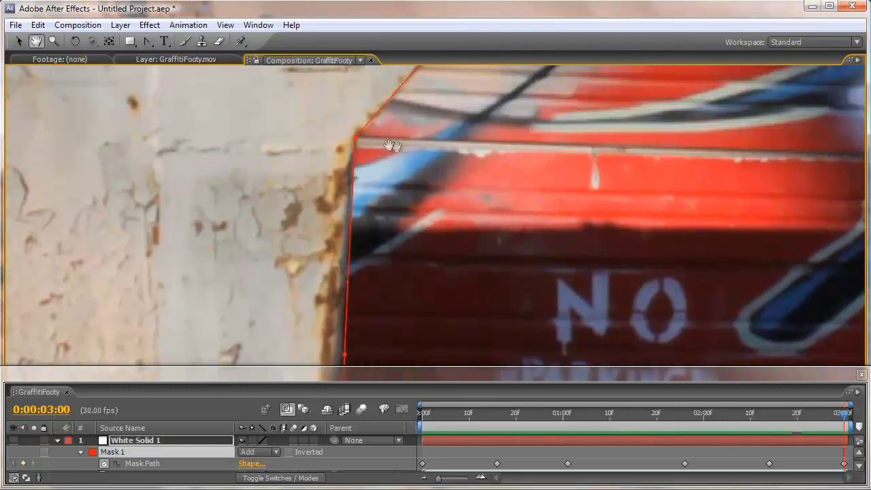
drag(394, 143, 379, 218)
drag(456, 134, 427, 194)
drag(449, 264, 408, 181)
mouse_move(389, 241)
mouse_down()
mouse_move(409, 132)
mouse_move(388, 233)
mouse_move(398, 227)
mouse_up()
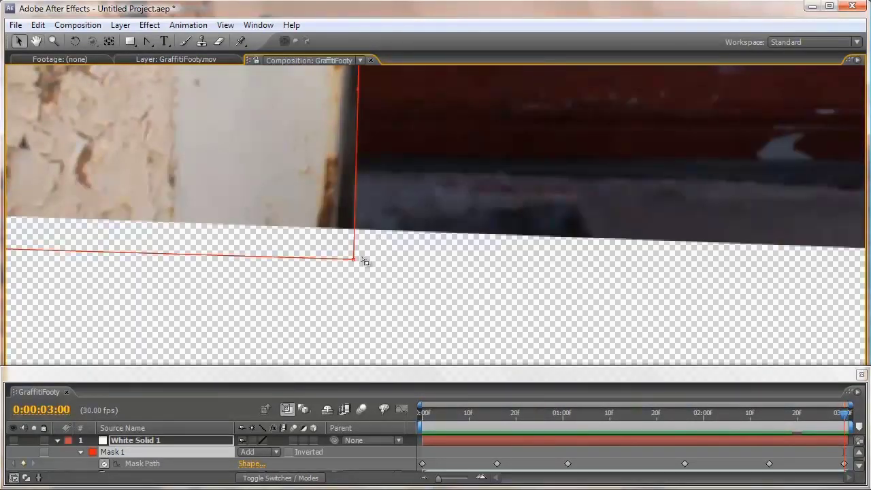
drag(354, 260, 351, 262)
- Review the mask's fit around the dumpster at 0:00:03:00 and scrub back through the footage to 0:00:00:00
drag(413, 161, 385, 231)
drag(412, 147, 374, 282)
drag(441, 106, 417, 199)
drag(432, 168, 385, 223)
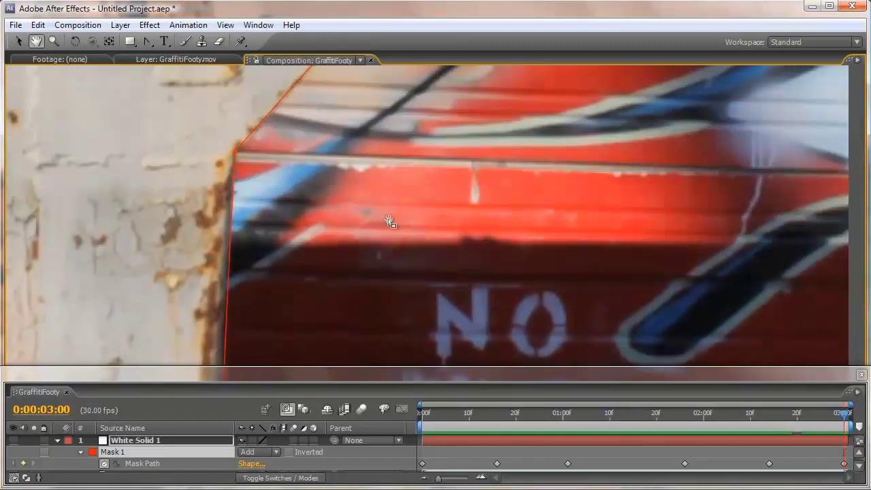
scroll(389, 219, down, 1)
scroll(391, 223, down, 1)
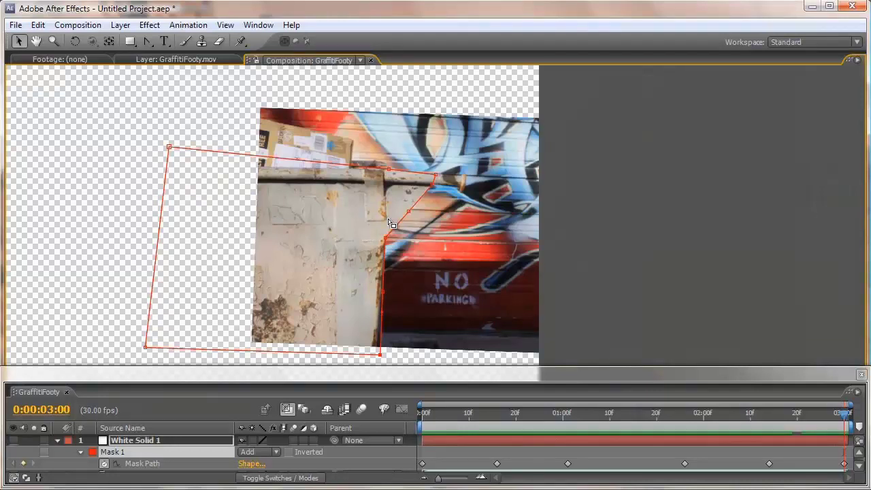
drag(844, 412, 525, 412)
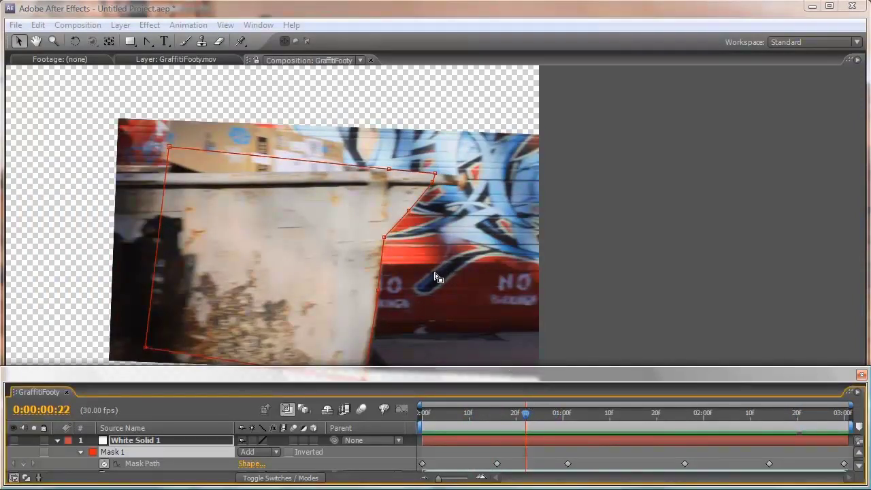
drag(525, 413, 308, 409)
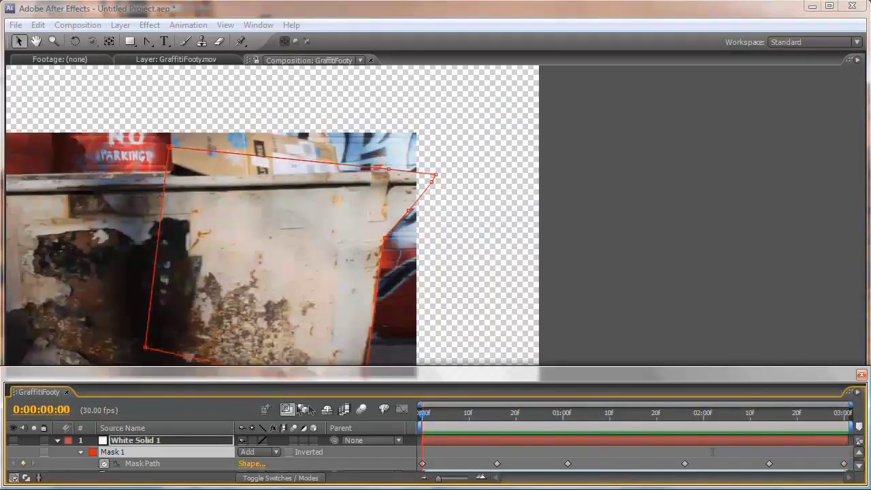
- Make White Solid 1 visible and set its opacity to 100%
click(13, 440)
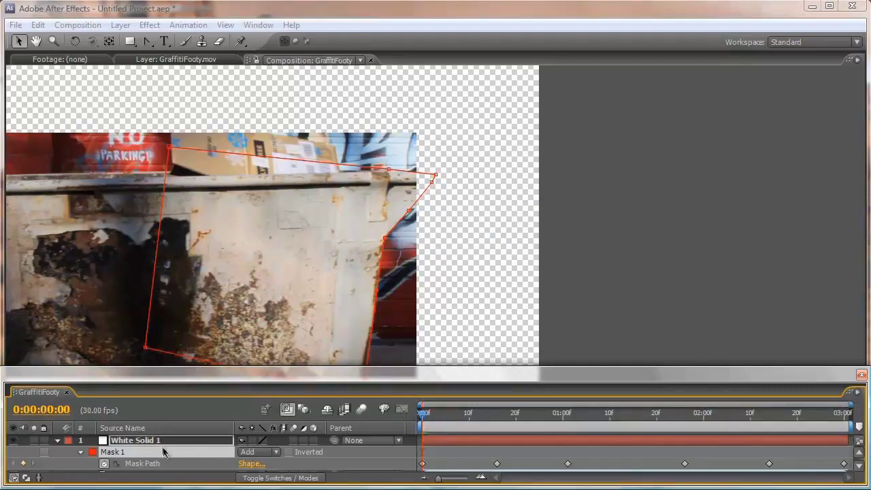
key(t)
drag(248, 452, 461, 459)
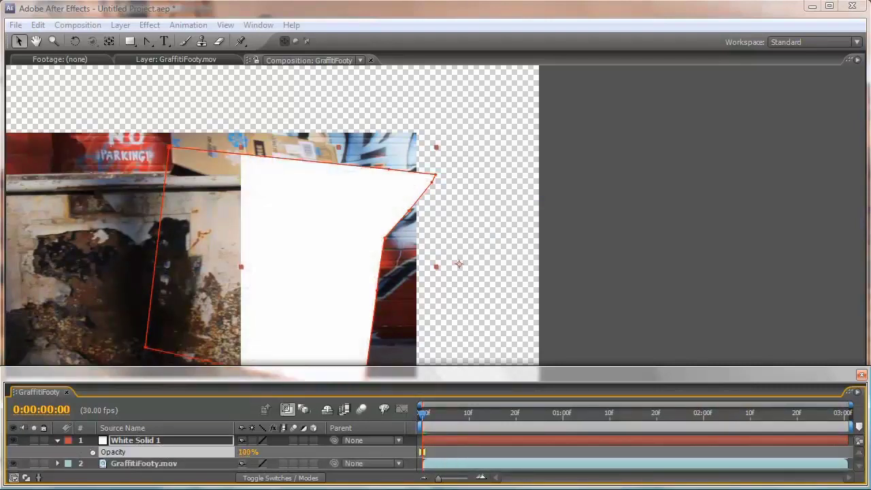
- Set Mask 1's feather to 2 pixels and dock the GraffitiFooty timeline beside the Render Queue
key(m)
drag(144, 453, 143, 430)
key(v)
click(255, 454)
text(2)
key(Return)
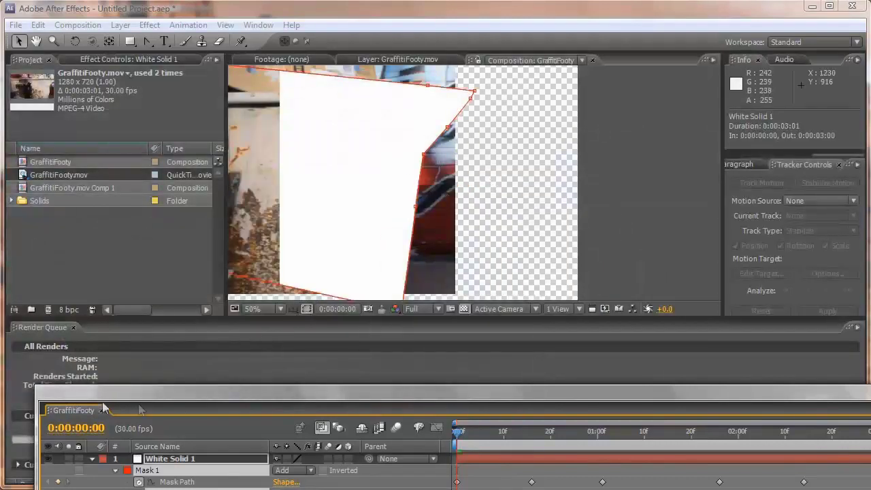
drag(56, 413, 138, 349)
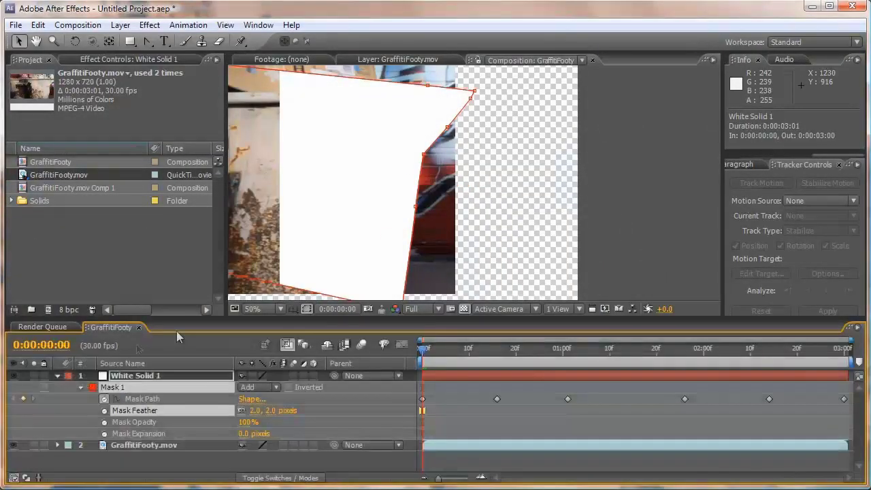
- Hide the mask outlines and preview the masked white solid over the footage at 50% opacity
click(304, 310)
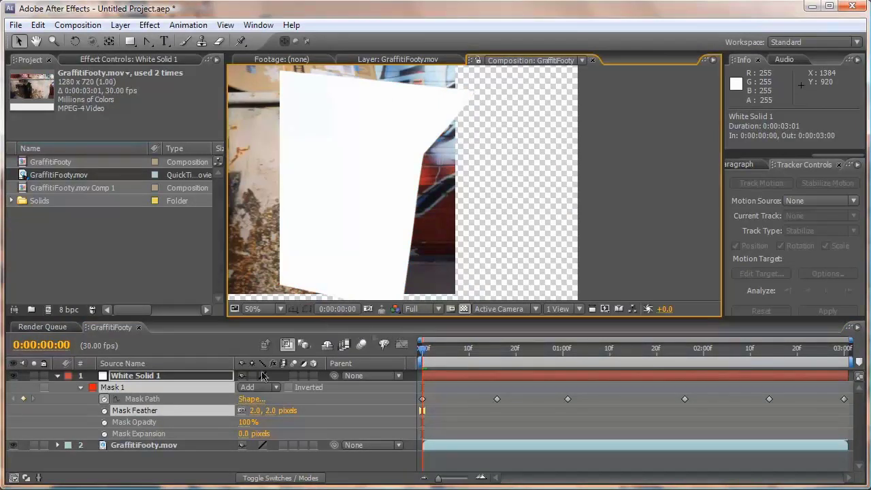
key(t)
click(245, 387)
text(50)
key(Return)
key(grave)
key(space)
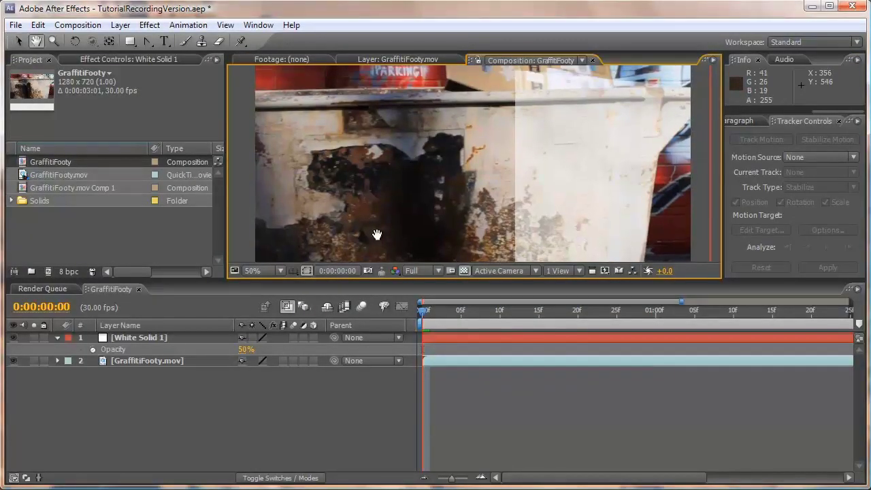
- Make White Solid 1 fully transparent, then collapse its properties and hide the layer
drag(244, 351, 33, 344)
click(58, 338)
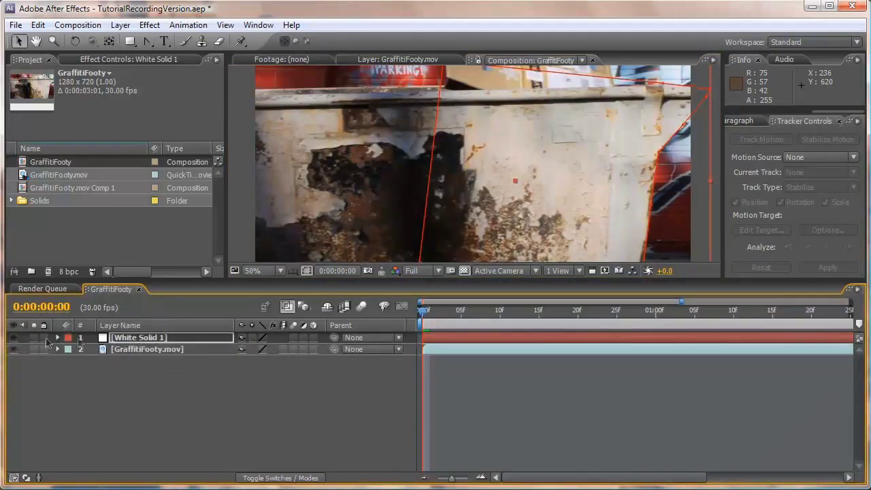
- Duplicate White Solid 1 and reveal the upper copy's Anchor Point, Position, Scale and Rotation
click(127, 339)
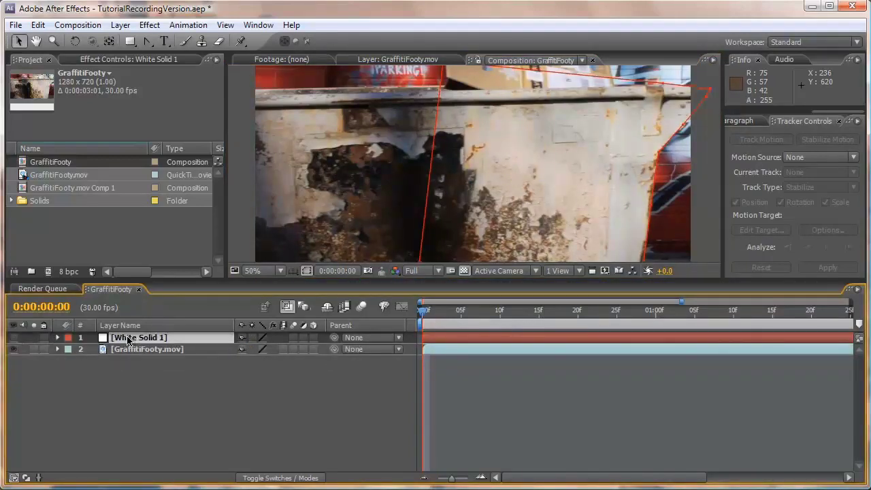
key(ctrl+d)
key(h)
drag(363, 175, 363, 192)
key(v)
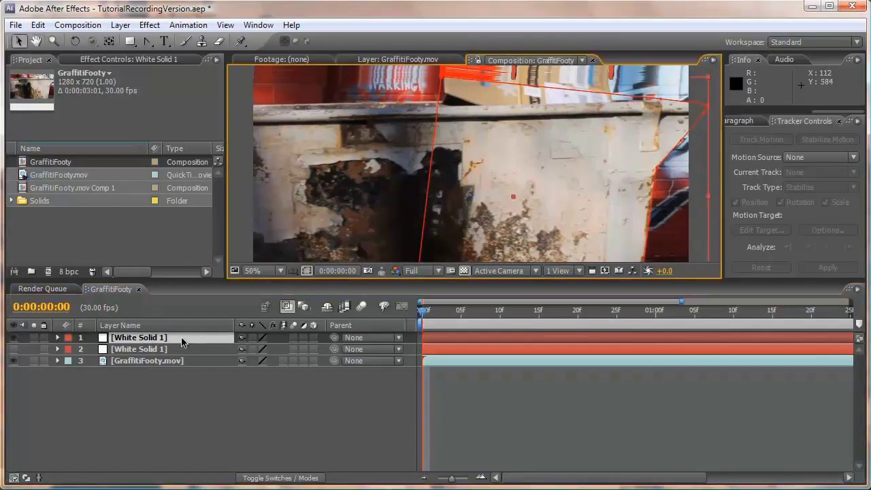
key(a)
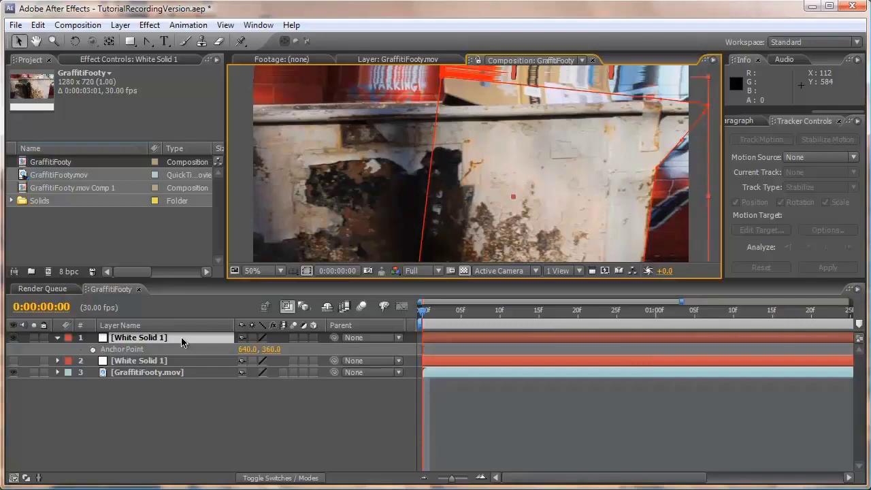
key(shift+p)
key(shift+s)
key(shift+r)
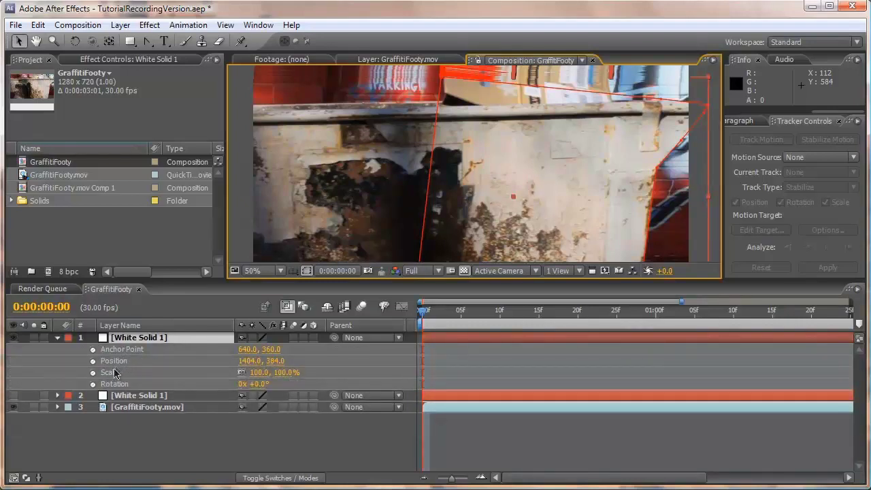
- Reveal the GraffitiFooty.mov layer's keyframed Anchor Point, Position, Scale and Rotation properties
click(124, 407)
key(u)
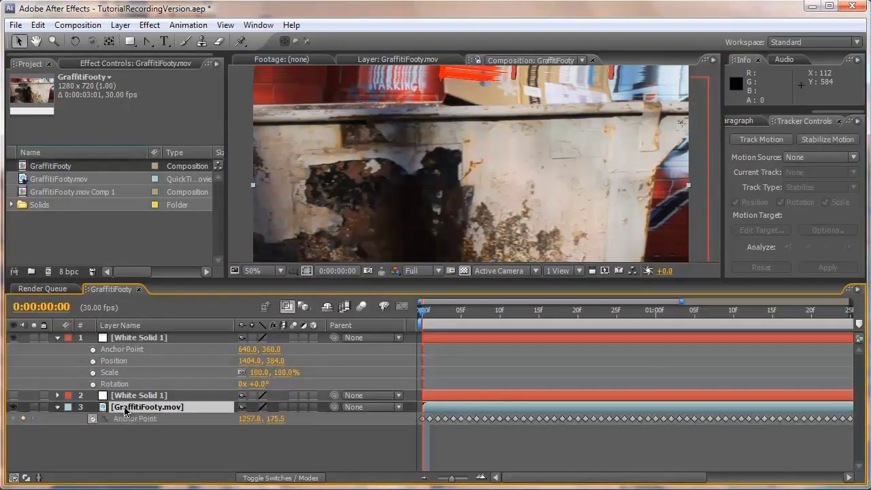
key(shift+p)
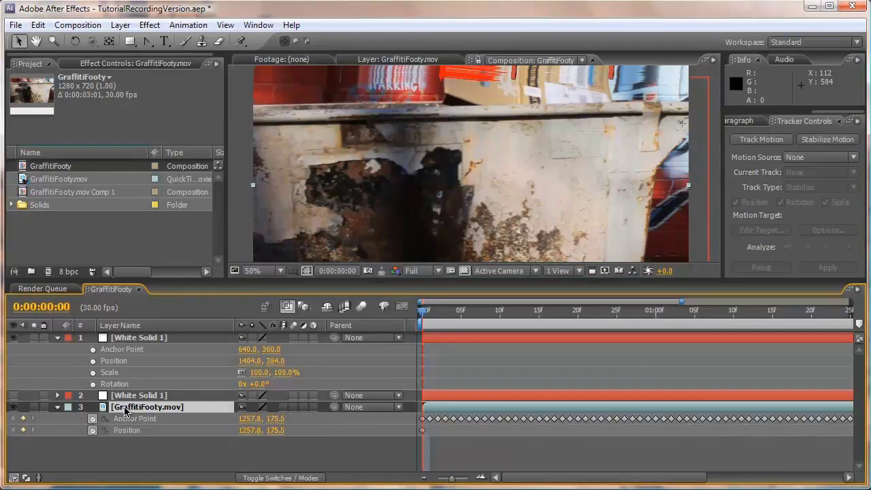
key(shift+s)
key(shift+r)
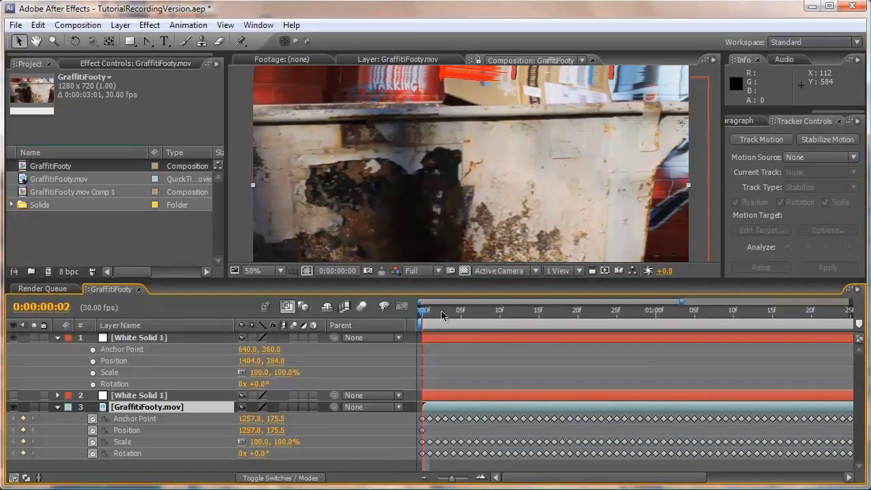
- Link the upper solid's Anchor Point to GraffitiFooty.mov's Position, and its Position to the footage's Anchor Point, using expressions
alt+click(93, 350)
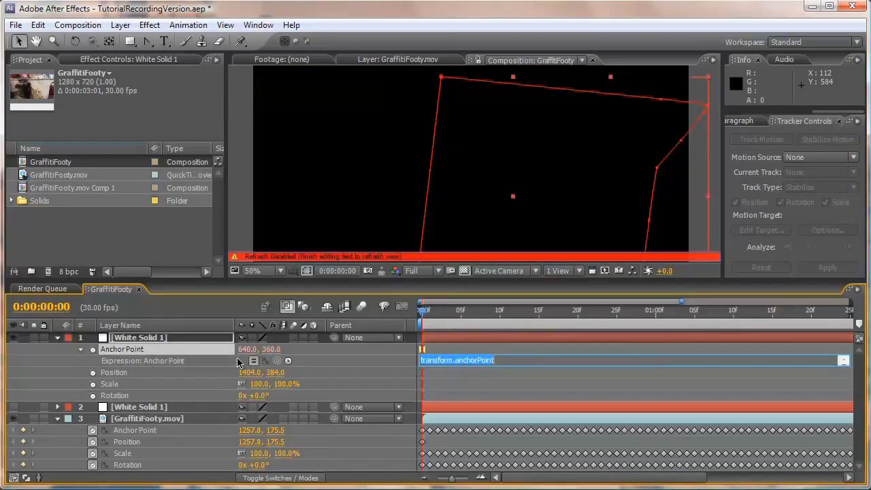
drag(276, 361, 182, 443)
alt+click(93, 372)
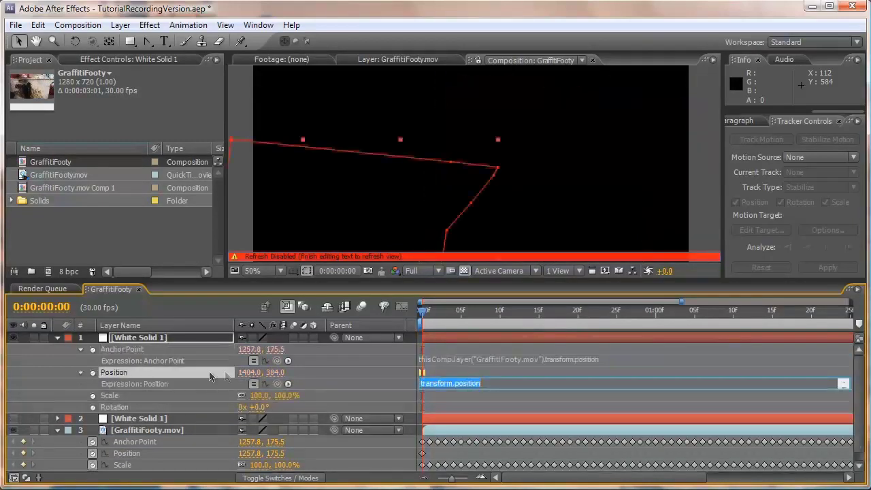
drag(285, 386, 175, 443)
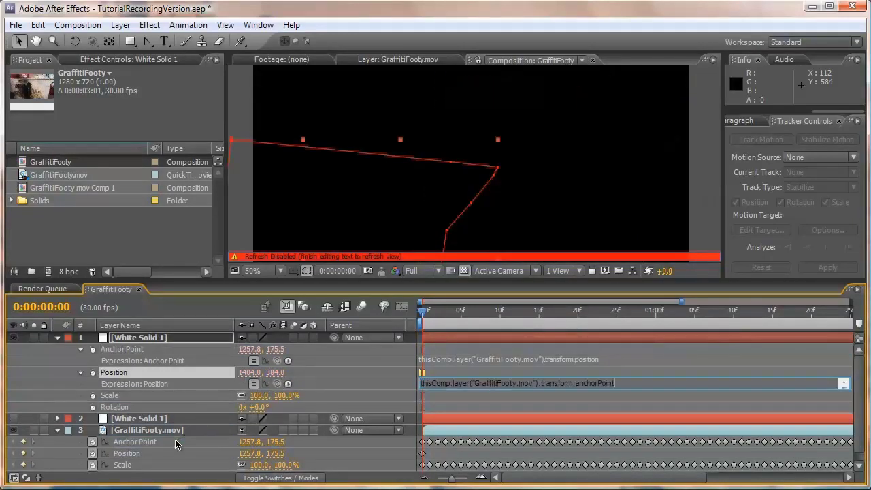
- Give the upper solid's Scale an inverse expression, with temp linked to GraffitiFooty.mov's scale[0] and 10000/temp on both axes
alt+click(93, 395)
drag(276, 407, 260, 456)
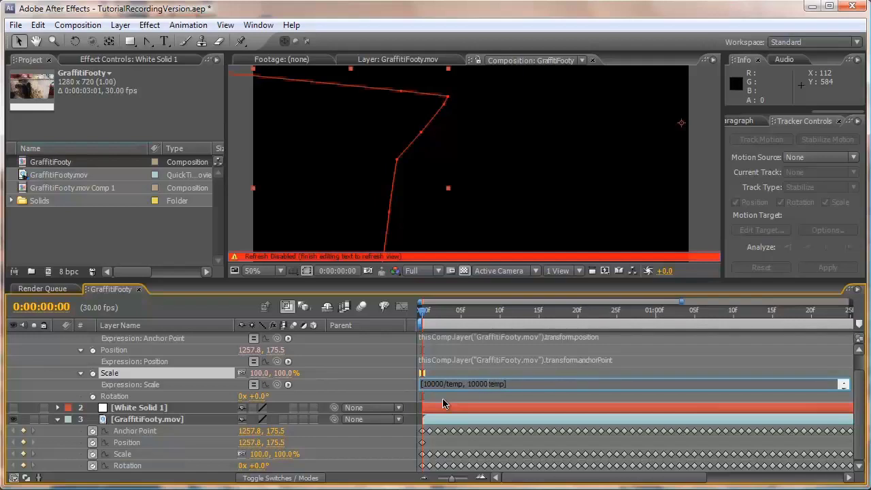
click(442, 404)
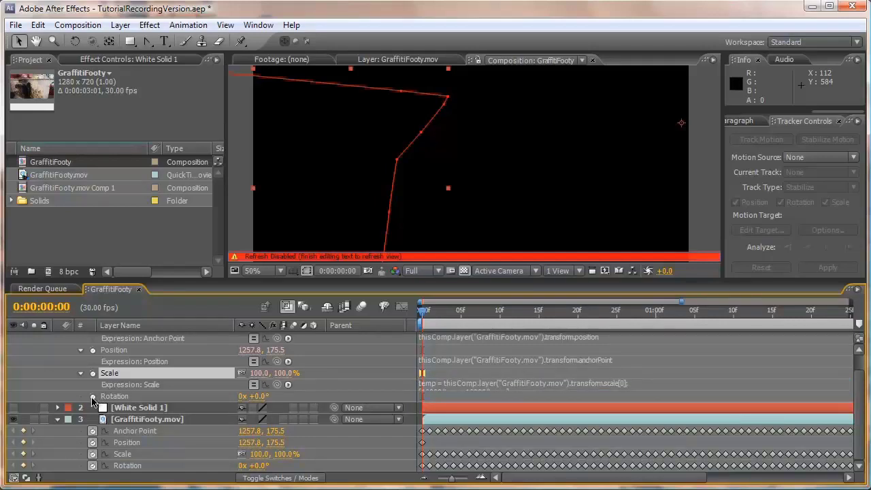
- Link the upper solid's Rotation to GraffitiFooty.mov's rotation by expression, multiplied by -1
alt+click(92, 396)
drag(279, 411, 210, 466)
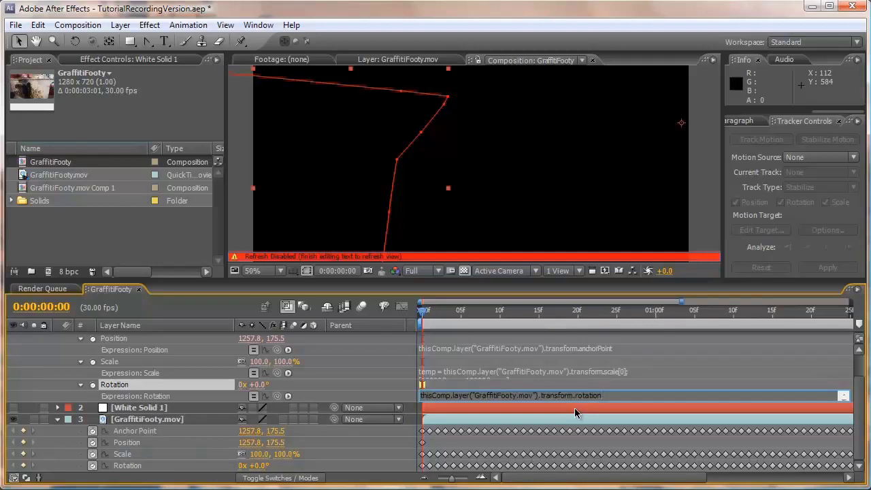
text(*-1)
key(KP_Enter)
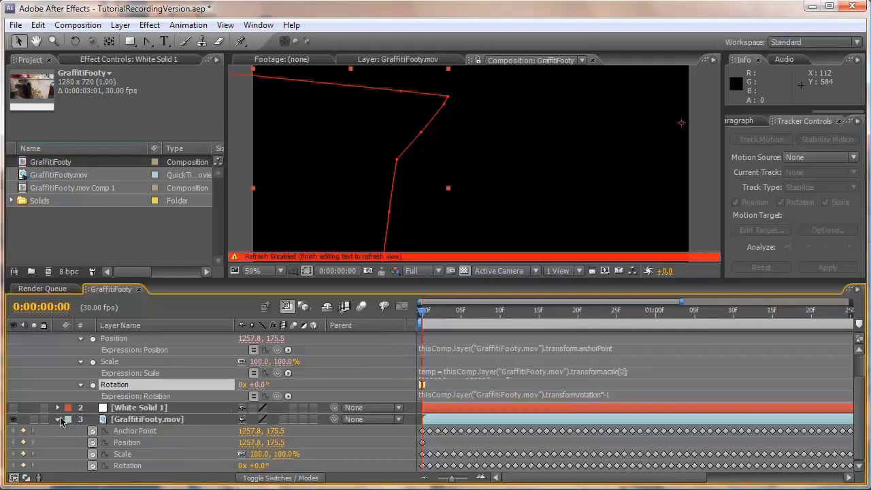
- Collapse the footage layer's properties and the upper solid's Rotation expression, and check the composition at its first frames
scroll(88, 434, up, 3)
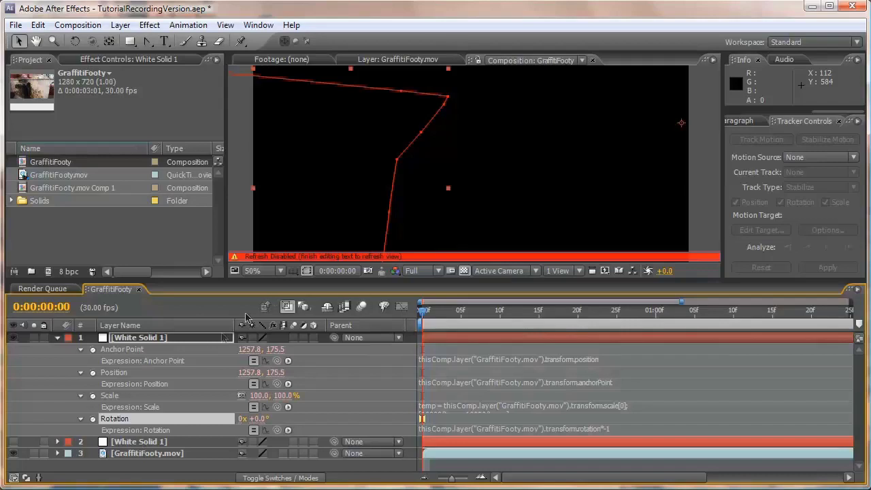
click(80, 418)
click(246, 224)
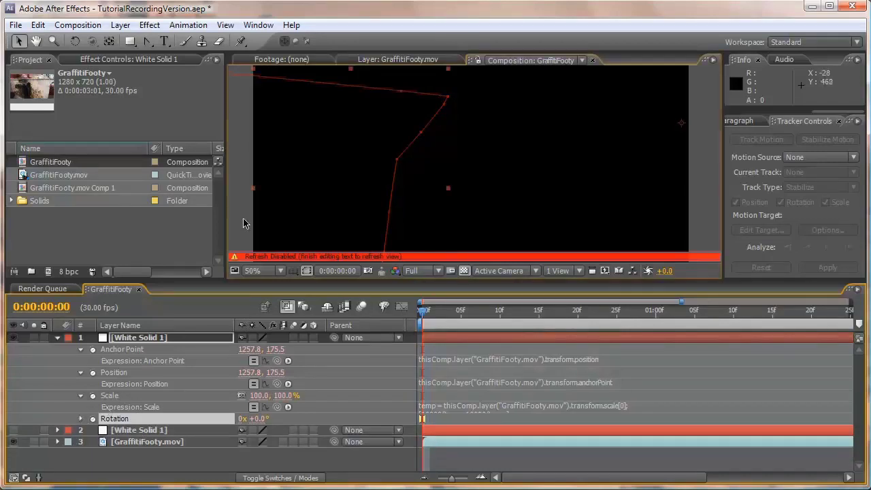
drag(423, 311, 373, 311)
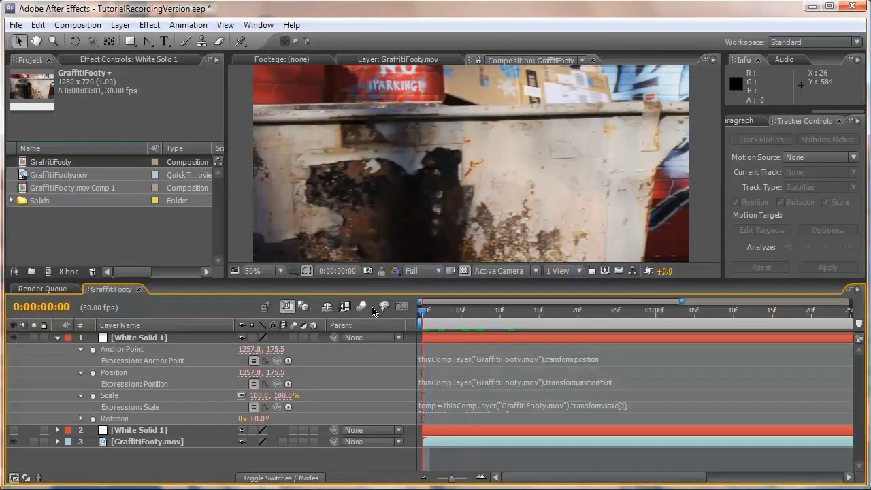
key(grave)
key(grave)
- Set the upper white solid's opacity to 100% and preview its expression-driven motion over the footage
click(133, 338)
key(t)
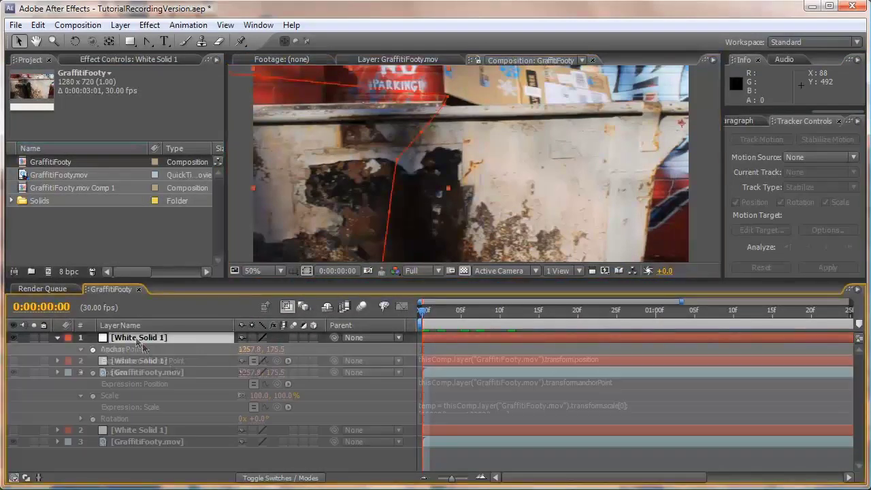
drag(242, 354, 443, 354)
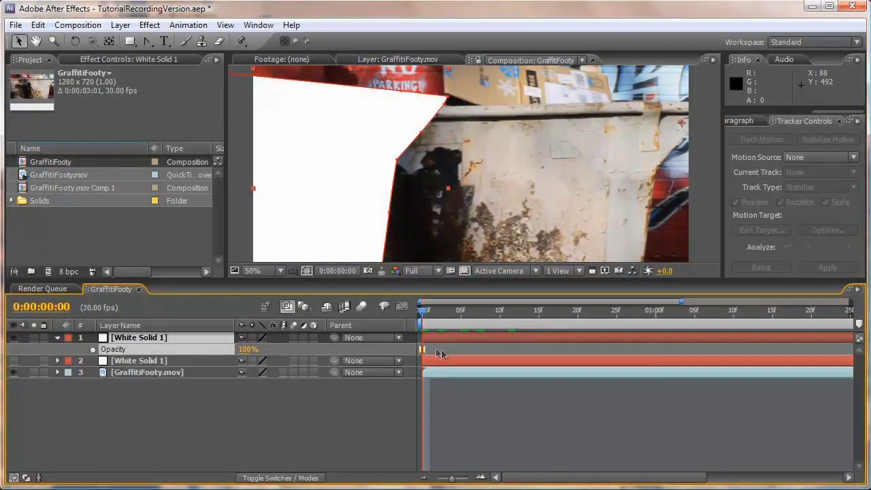
drag(445, 311, 499, 312)
key(space)
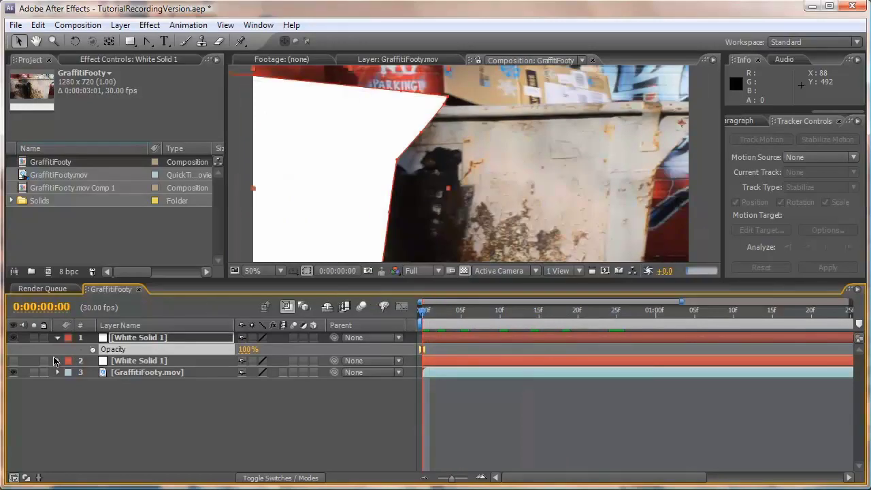
- Add GraffitiFooty.mov as the bottom layer, hide the stabilized copy above it, and check the solid's motion over the first frames
click(66, 178)
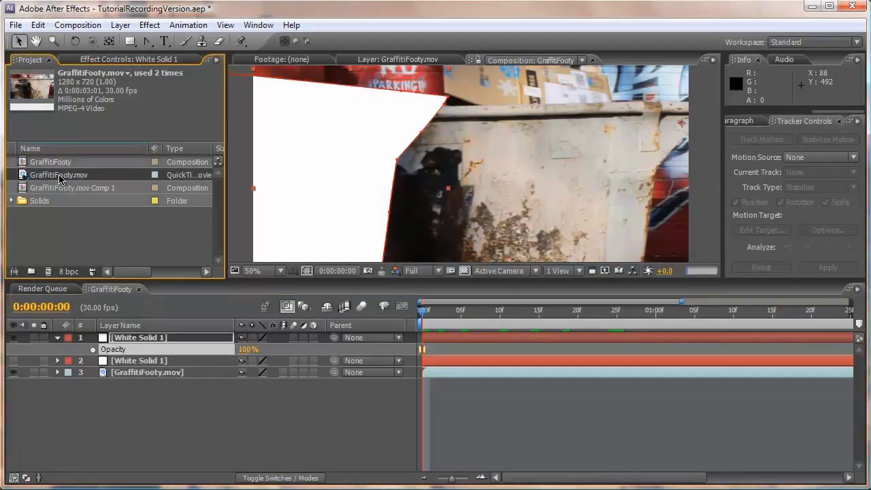
drag(48, 224, 64, 372)
drag(95, 410, 121, 417)
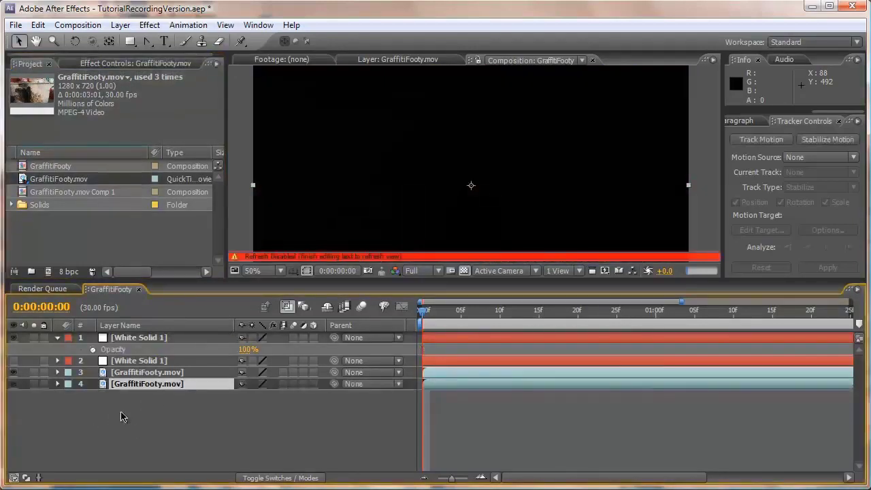
click(68, 413)
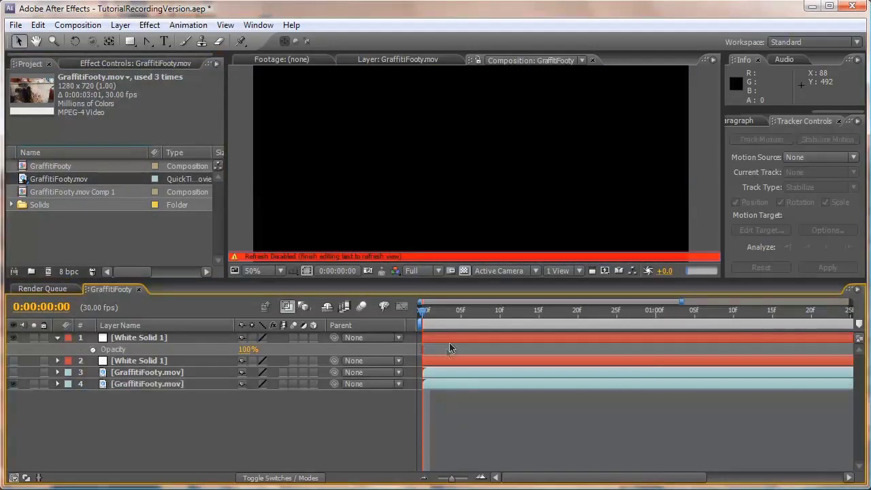
click(446, 311)
drag(478, 316, 420, 315)
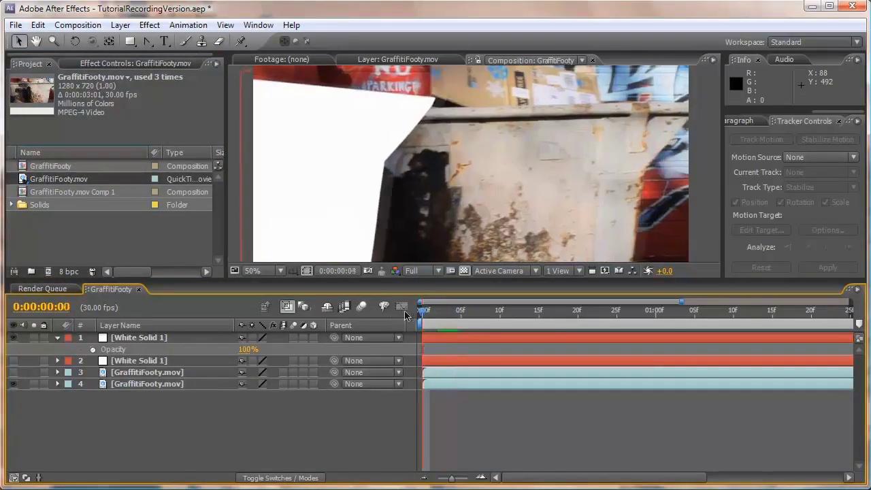
- Set the stabilized GraffitiFooty.mov layer's first-frame Position to about 495.8, 152.5 so the white solid lines up with the dumpster
click(140, 375)
key(alt+shift+p)
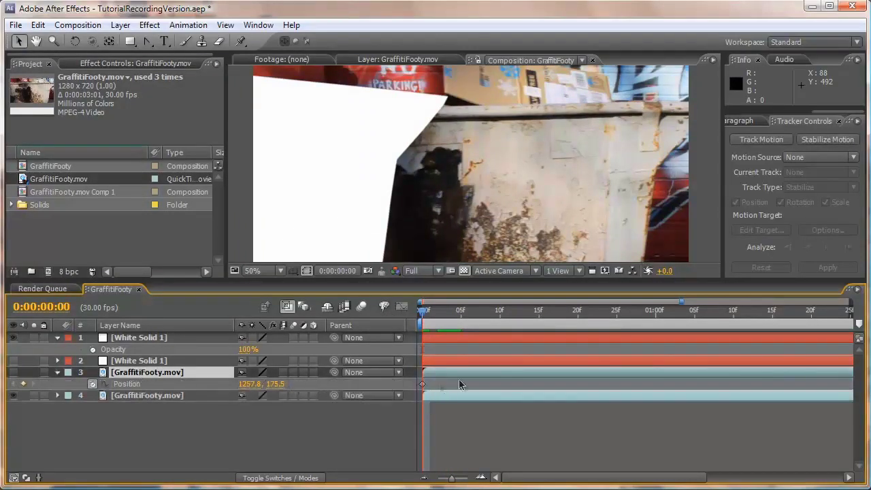
drag(246, 384, 177, 384)
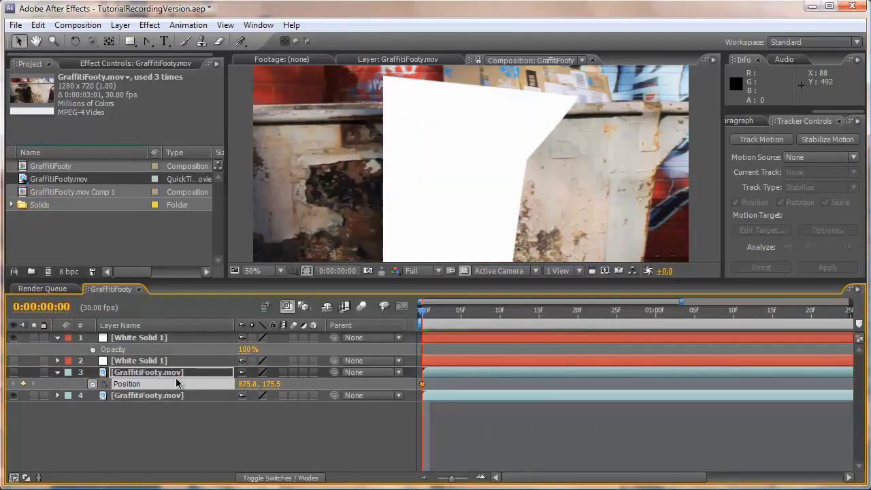
drag(246, 385, 2, 370)
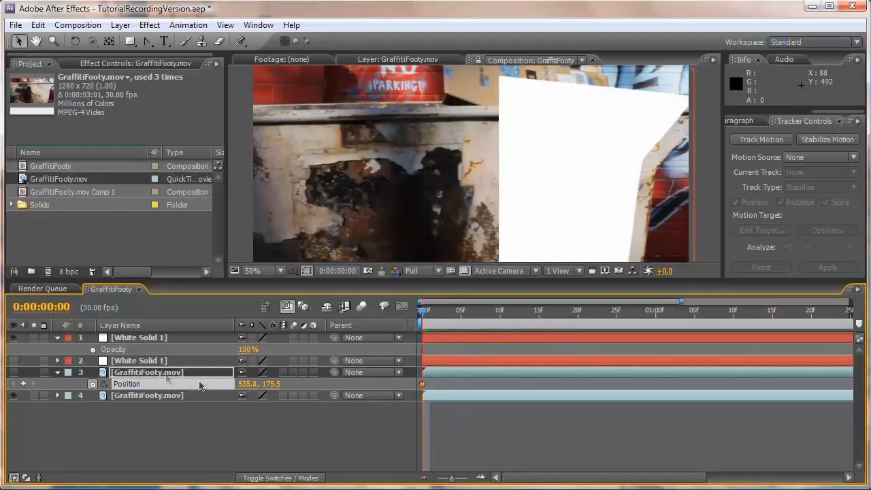
drag(243, 383, 213, 383)
drag(272, 384, 242, 385)
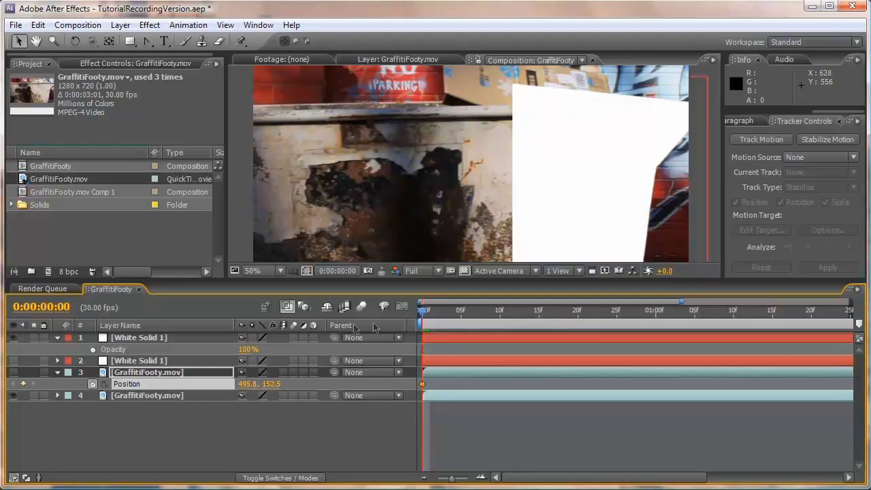
- Examine the upper solid's mask edge closely against the dumpster on the first frame
click(153, 338)
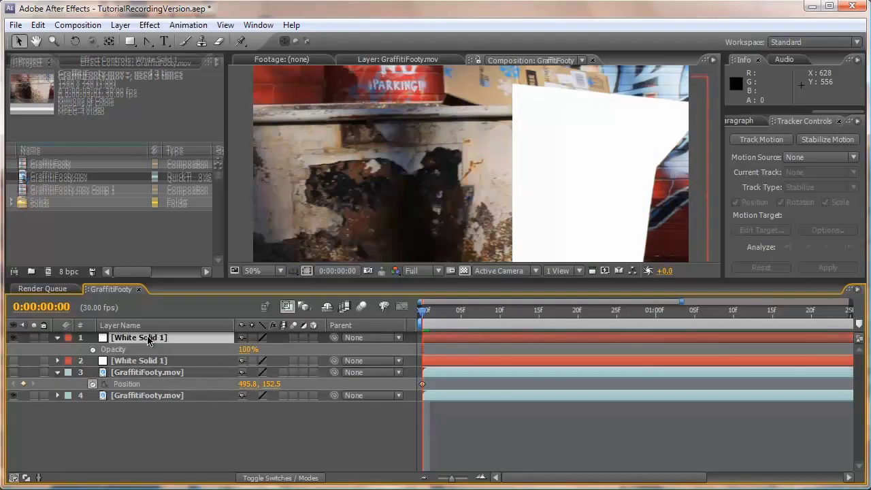
key(grave)
key(space)
drag(515, 233, 449, 209)
scroll(449, 209, up, 1)
scroll(450, 211, up, 1)
key(space)
drag(674, 234, 394, 211)
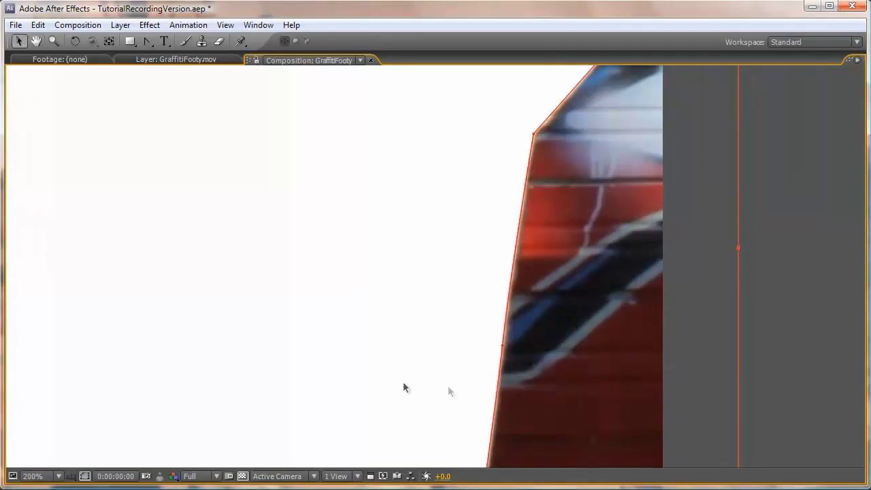
- Go to 0:00:01:11 and examine the solid's edge against the dumpster in the enlarged composition view
key(grave)
drag(622, 309, 742, 309)
key(space)
drag(355, 181, 412, 194)
key(grave)
key(space)
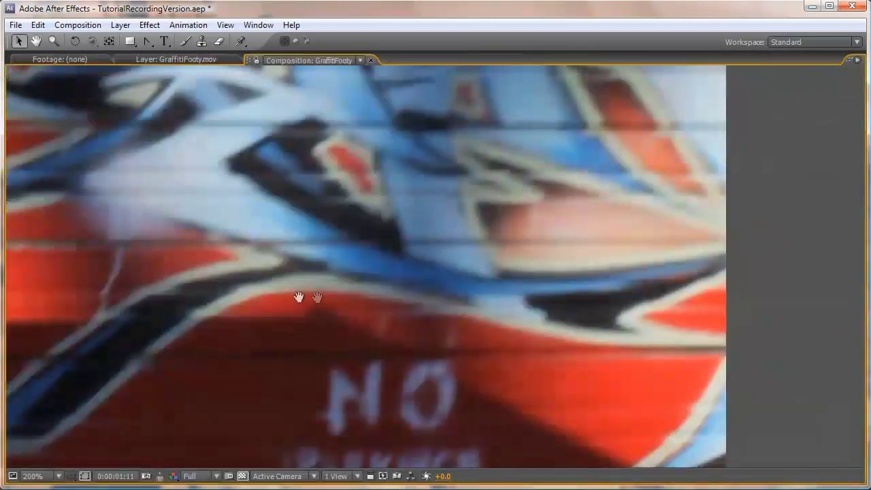
drag(317, 297, 473, 254)
drag(305, 260, 729, 231)
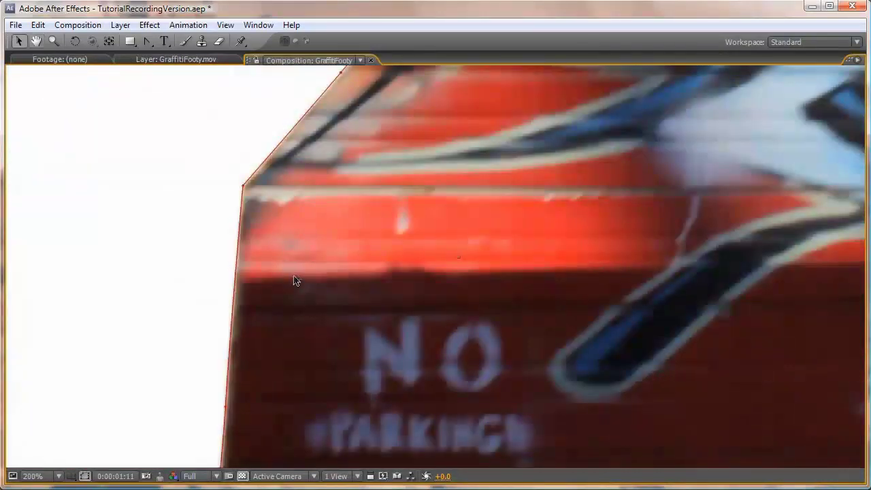
key(grave)
- Lower the upper solid's opacity to 49% and keyframe the stabilized footage's Position at 495.0, 150.5 at 0:00:01:11
drag(295, 194, 357, 212)
key(comma)
key(space)
drag(247, 350, 204, 349)
click(307, 271)
key(space)
drag(391, 170, 398, 165)
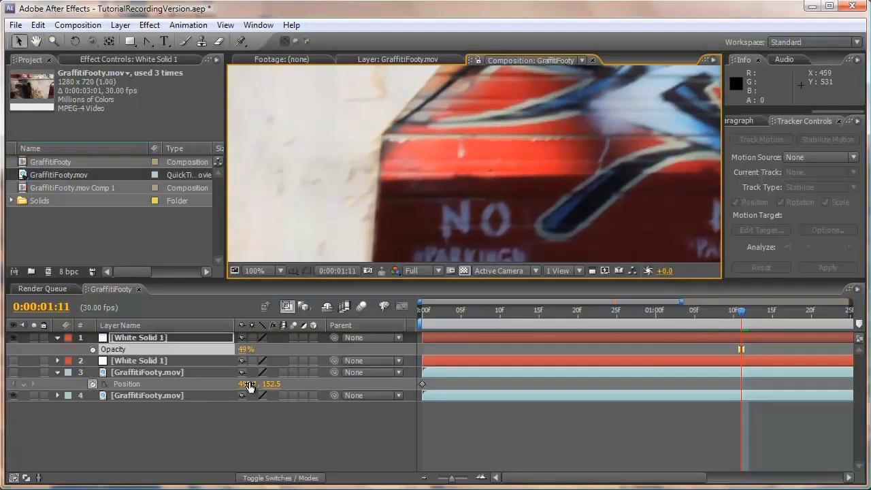
drag(250, 385, 248, 385)
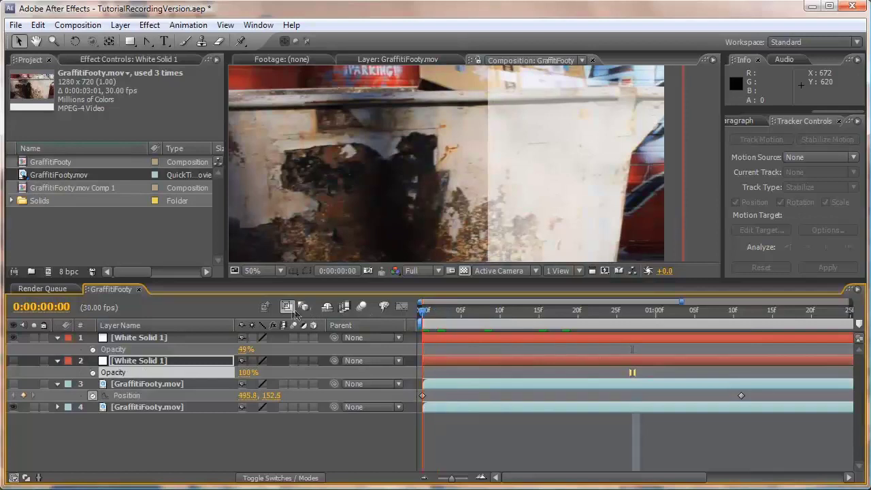
- Restore the upper solid's opacity to 100% and preview how it follows the dumpster through the composition
drag(246, 349, 402, 348)
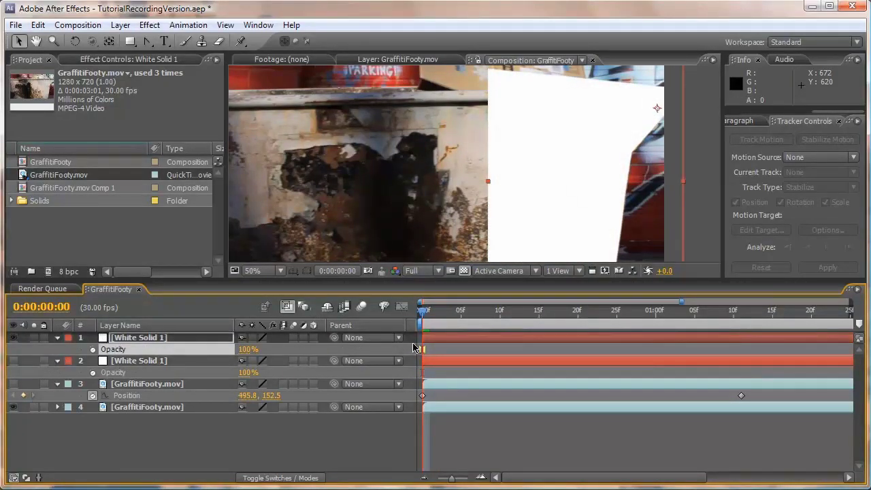
key(space)
key(grave)
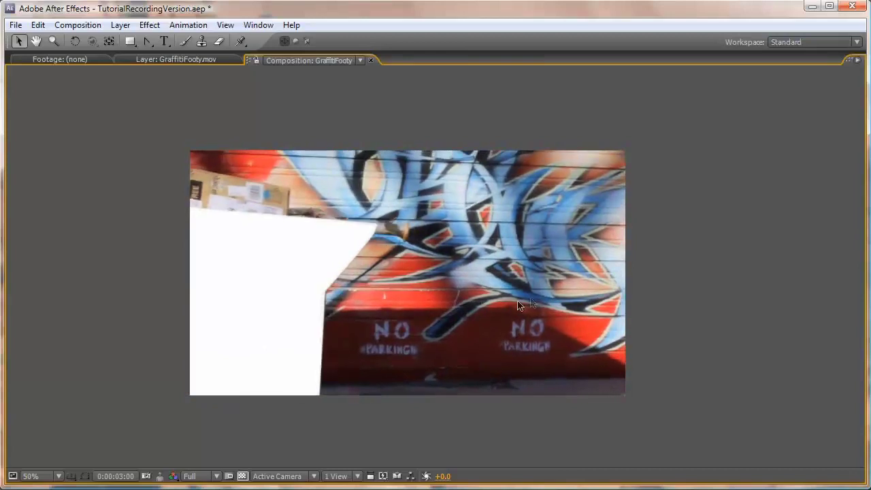
click(331, 318)
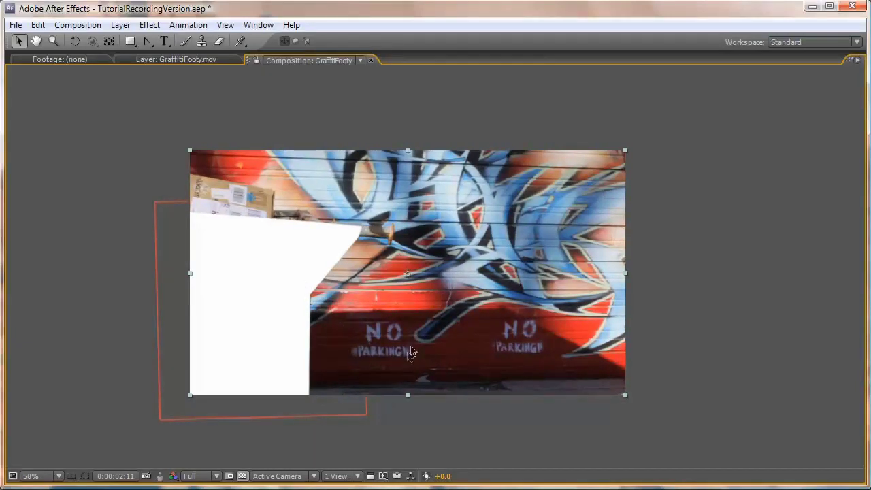
key(grave)
key(space)
drag(342, 194, 419, 211)
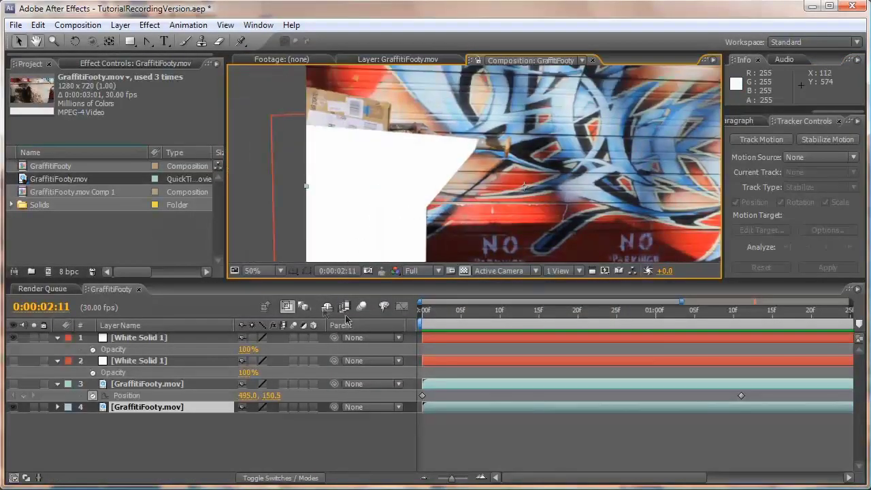
- Enable motion blur for the composition and the upper solid, using Shutter Angle 360 and Shutter Phase -90 in the composition settings
click(361, 305)
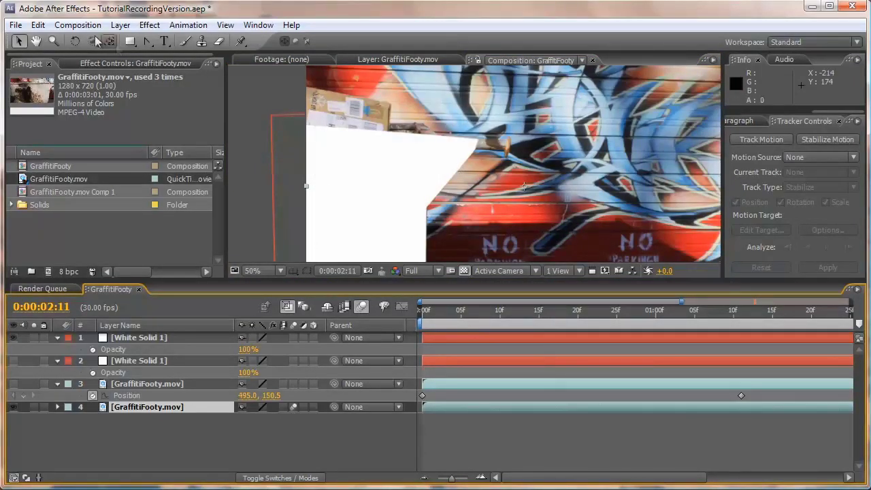
click(77, 25)
click(74, 58)
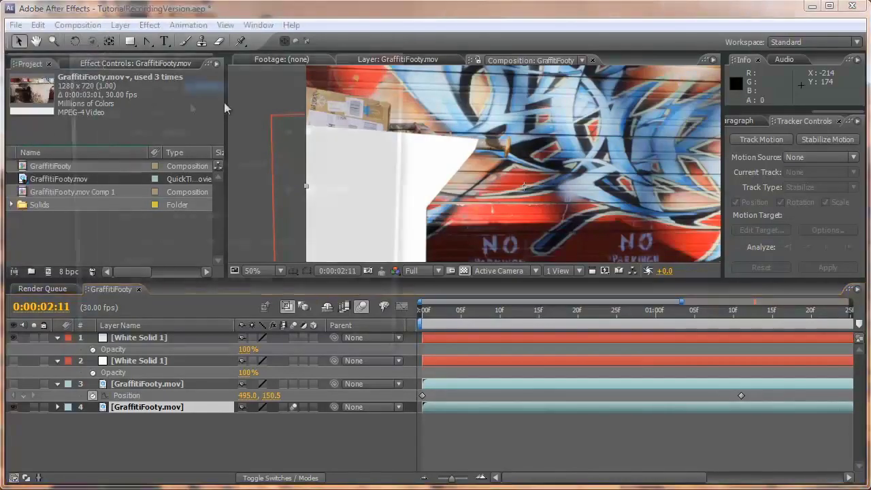
click(161, 111)
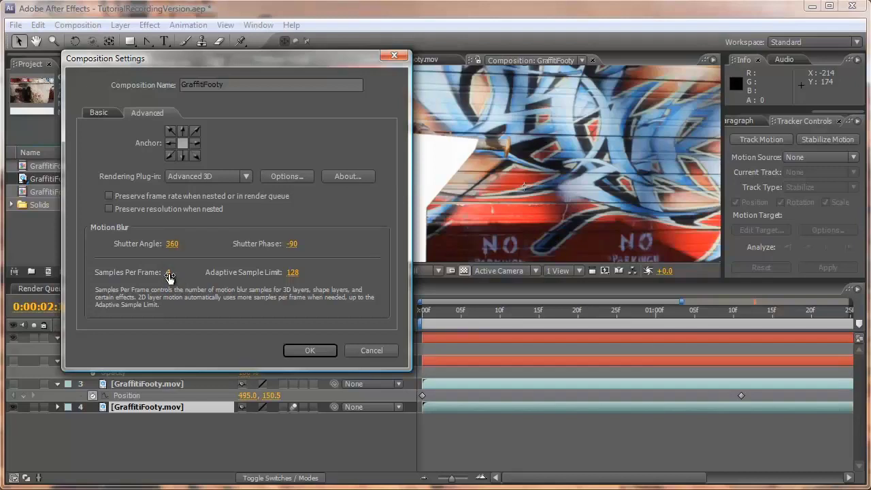
click(310, 350)
- Compare the solid's blur with the footage at 0:00:00:28, hide the bottom footage layer, and turn off the transparency grid
drag(483, 312, 640, 317)
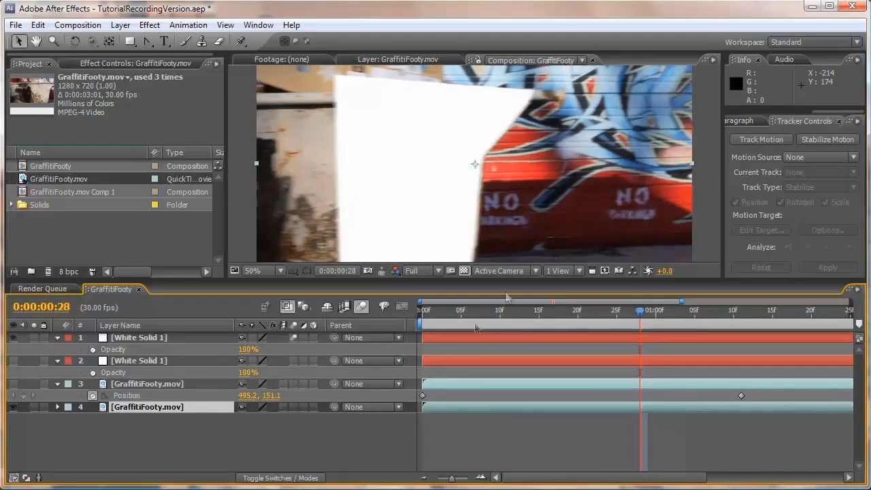
click(13, 338)
click(13, 338)
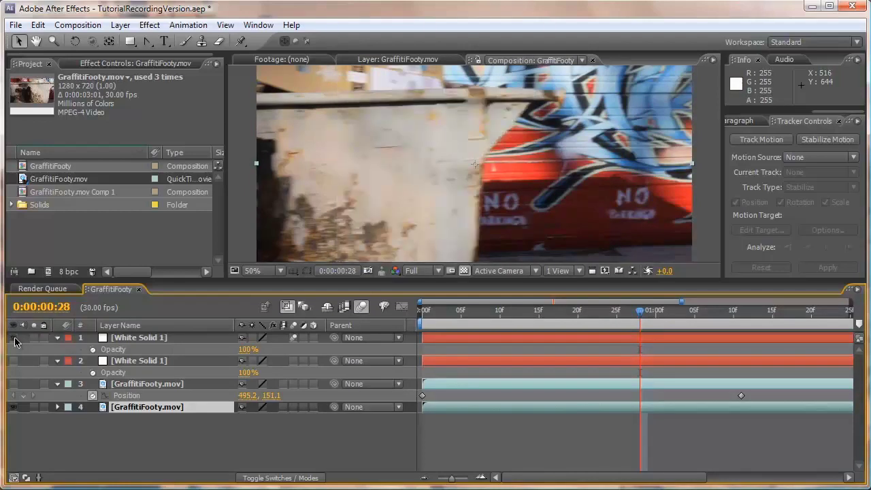
click(14, 407)
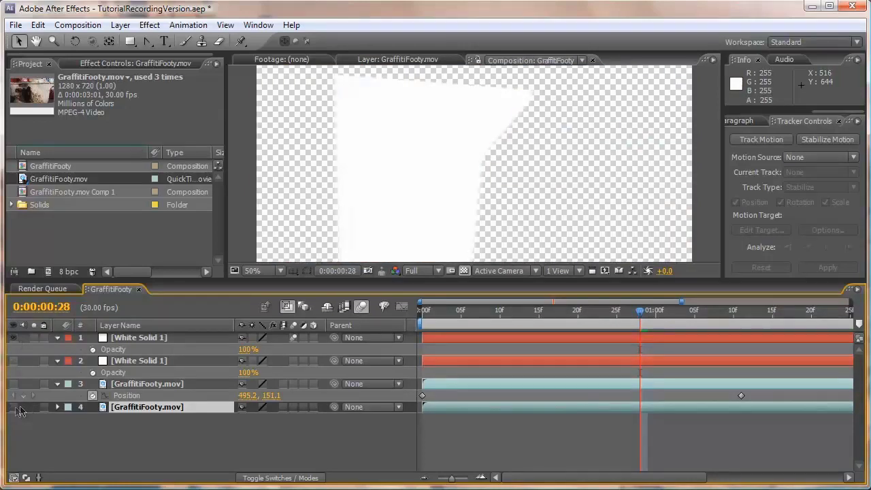
click(464, 270)
key(grave)
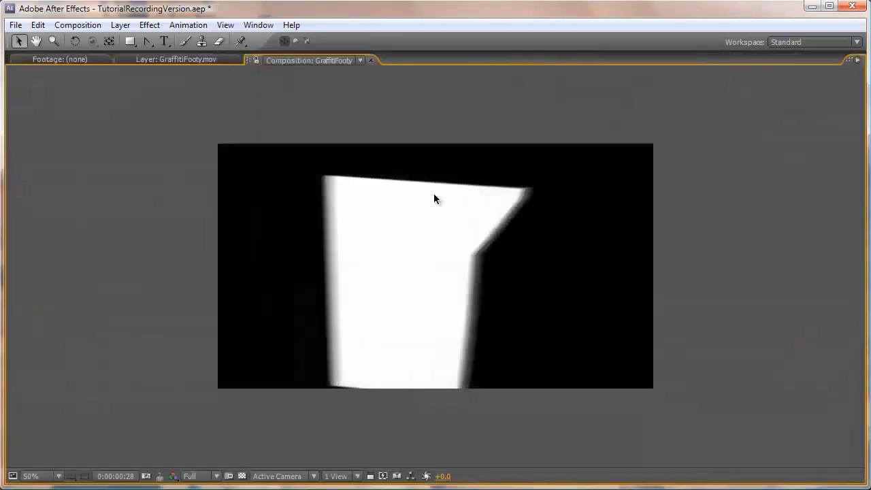
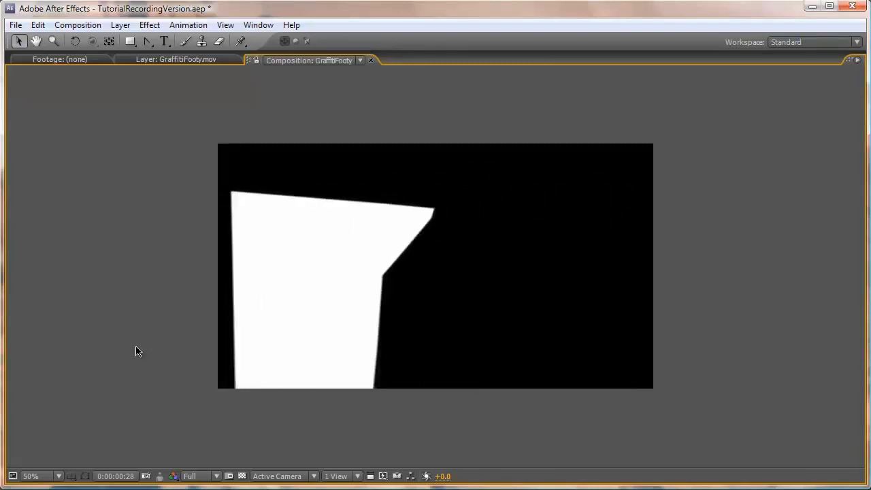
- Collapse the upper solid's properties and return the composition to its first frame
key(grave)
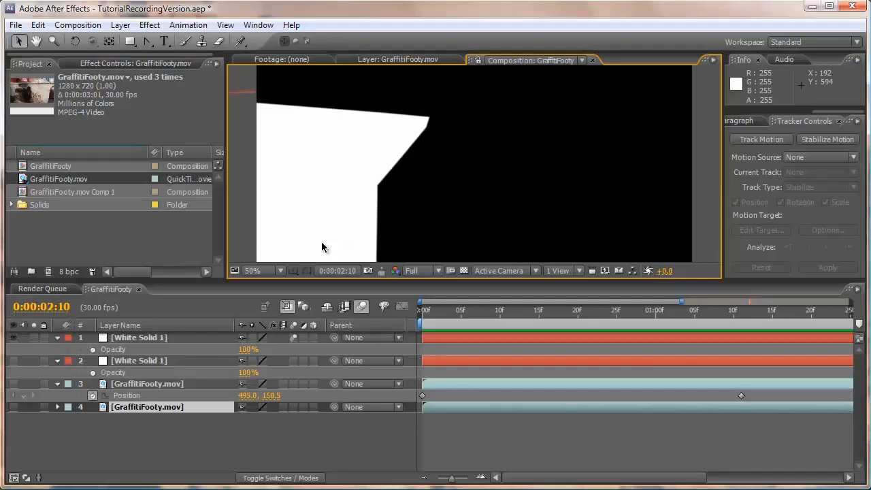
click(448, 227)
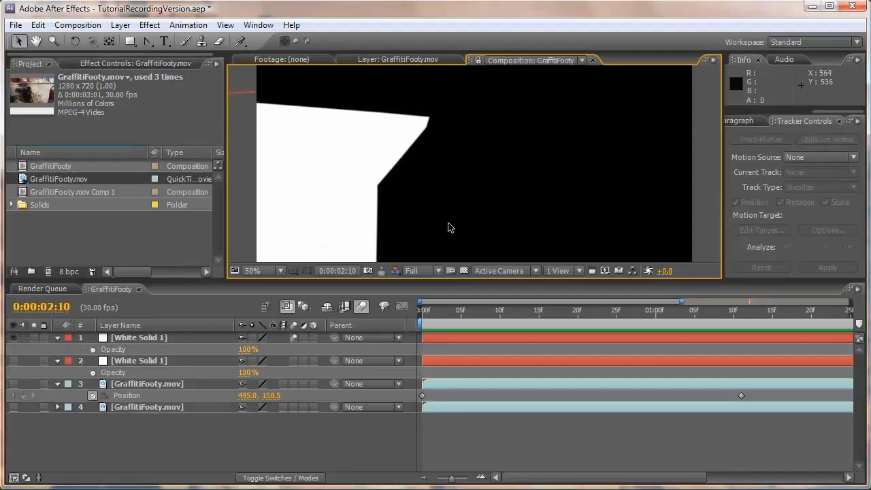
click(57, 338)
drag(460, 314, 414, 315)
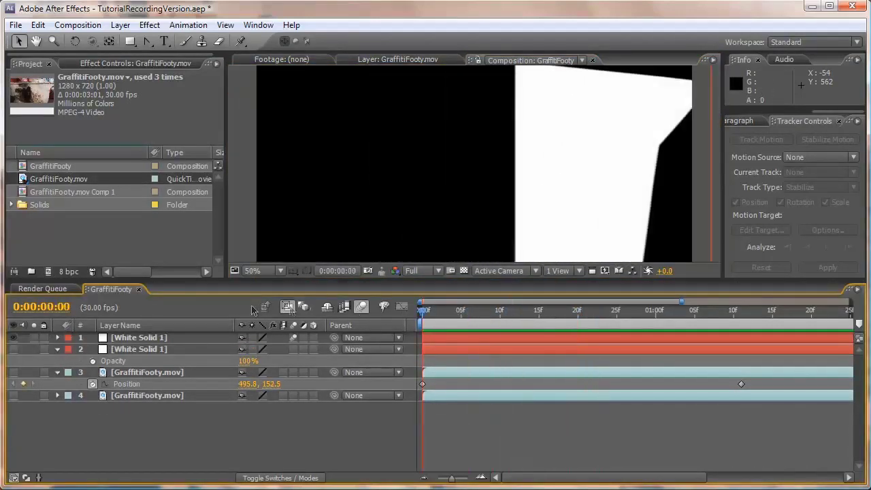
- Delete the GraffitiFooty.mov Comp 1 composition from the project
click(54, 192)
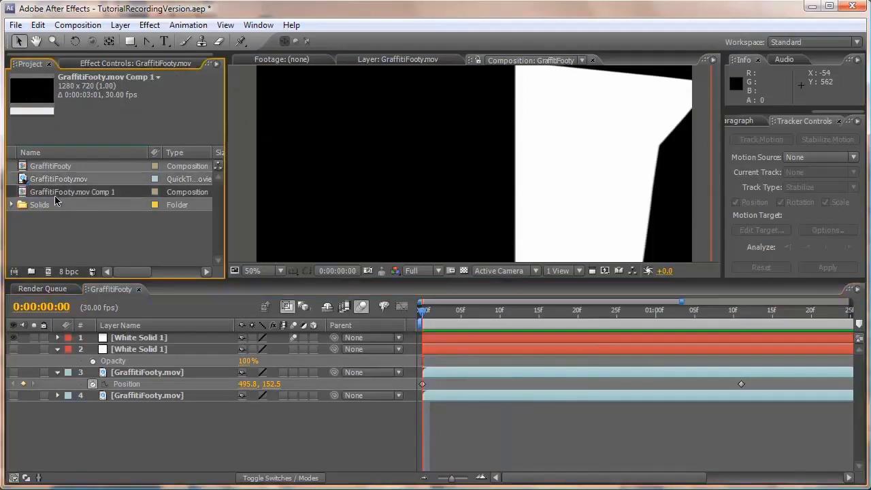
key(Delete)
key(Return)
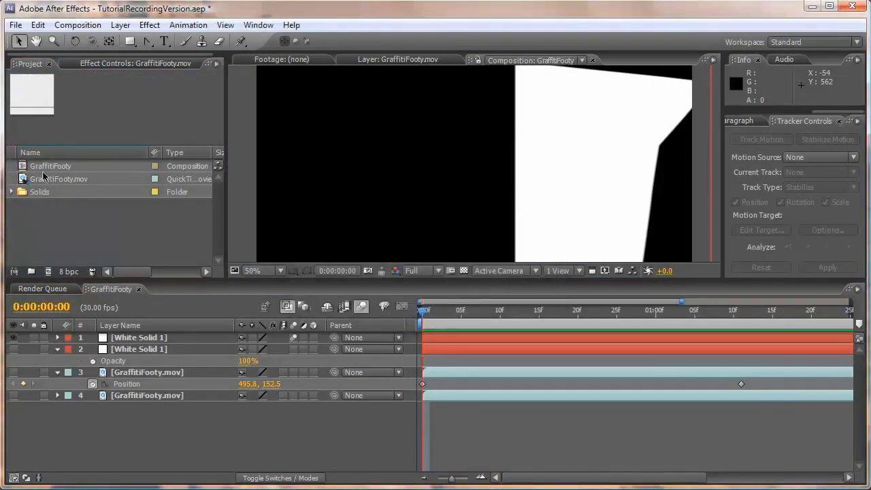
- Create a project folder named Comps and move the GraffitiFooty composition into it
click(31, 272)
text(Comps)
key(Return)
drag(48, 179, 47, 168)
- Expand the Comps folder and rename the GraffitiFooty composition as Matte_Dumpster
click(11, 166)
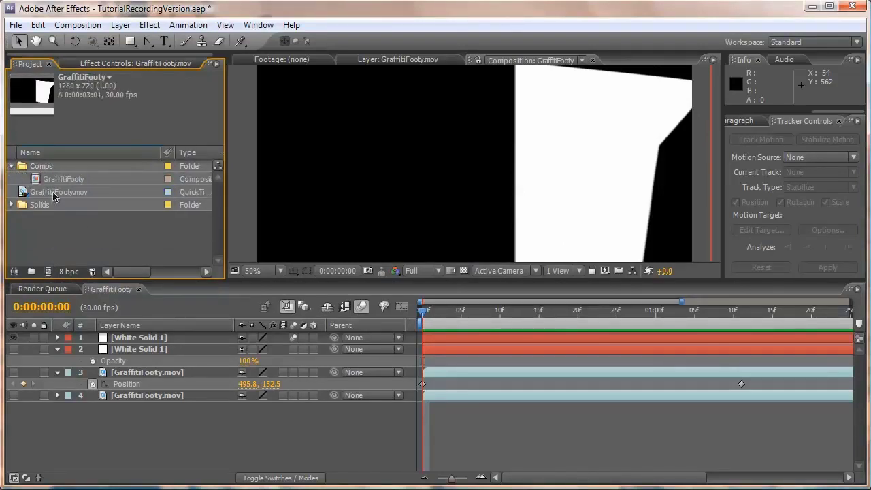
key(Return)
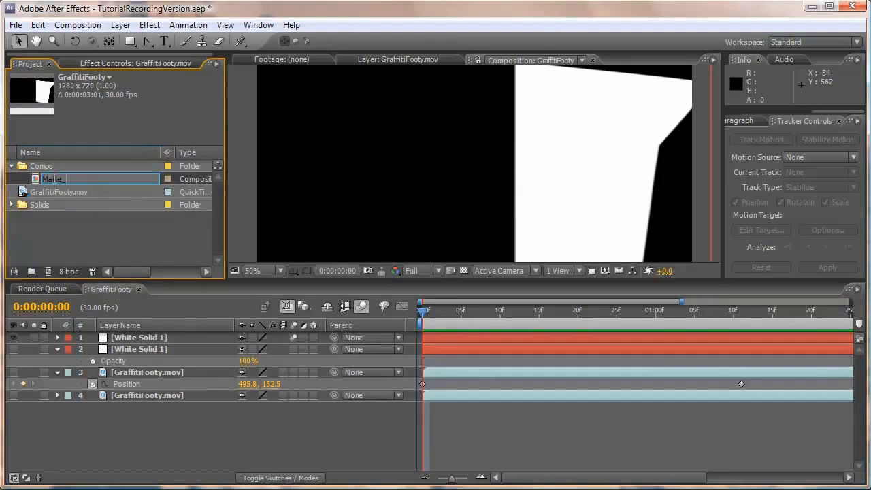
key(Return)
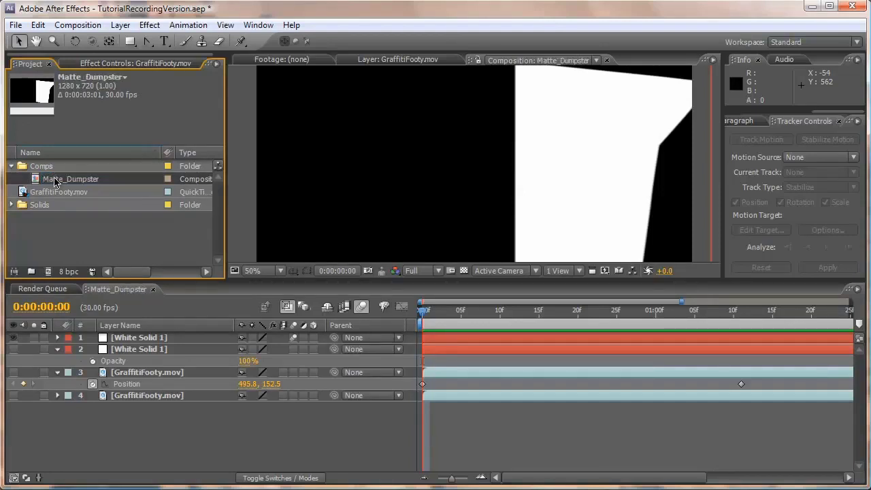
- Create a new composition from GraffitiFooty.mov and add Matte_Dumpster as a layer above the footage
click(59, 192)
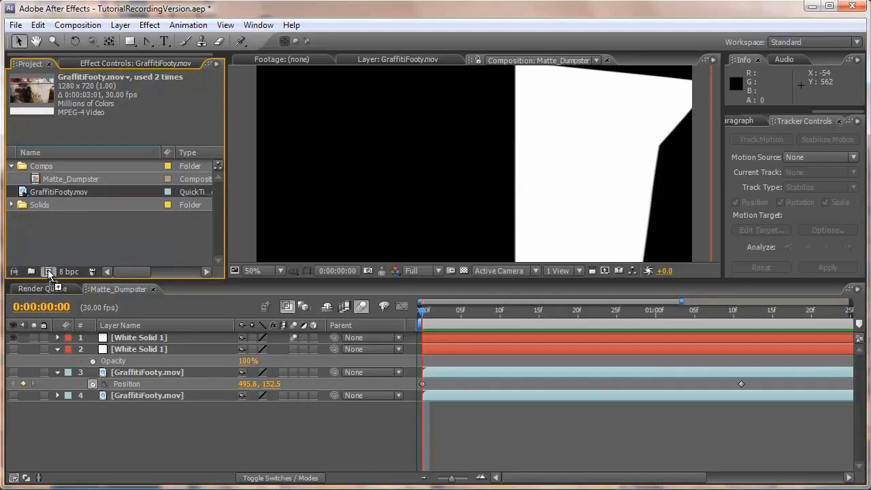
drag(47, 269, 48, 269)
drag(72, 180, 128, 346)
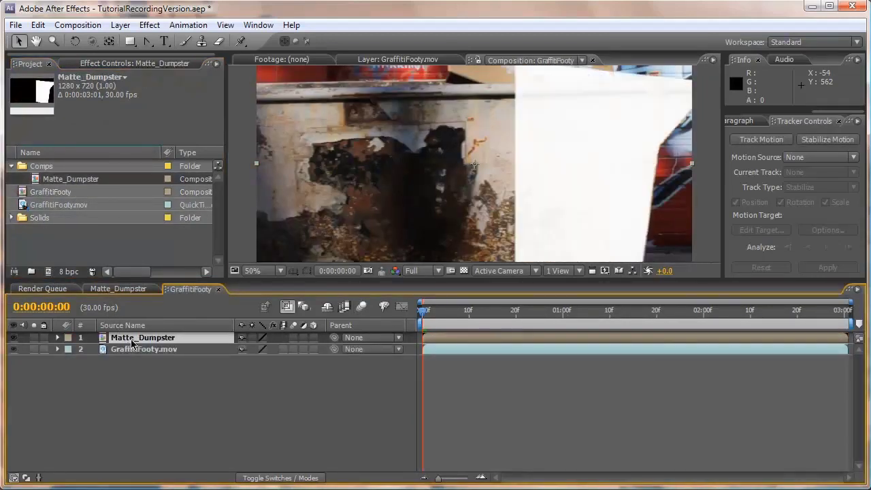
- Duplicate the GraffitiFooty.mov layer and set the upper copy's track matte to Alpha Matte "Matte_Dumpster"
click(136, 350)
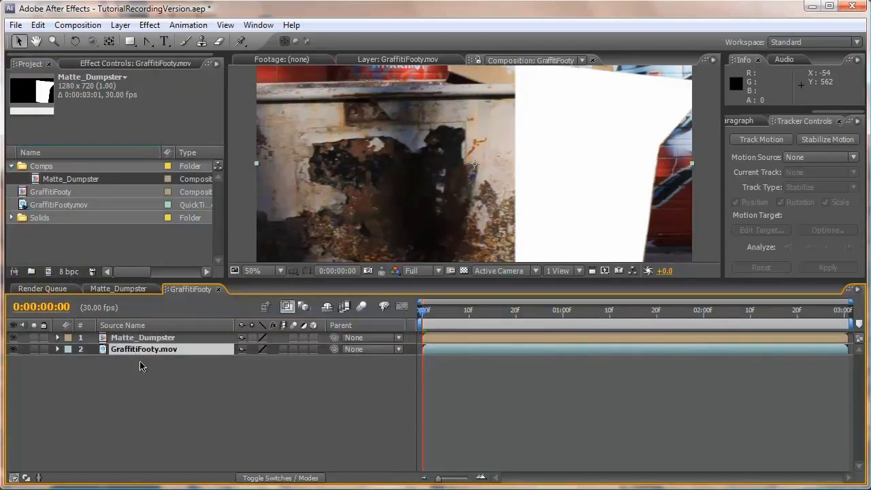
key(ctrl+d)
key(F4)
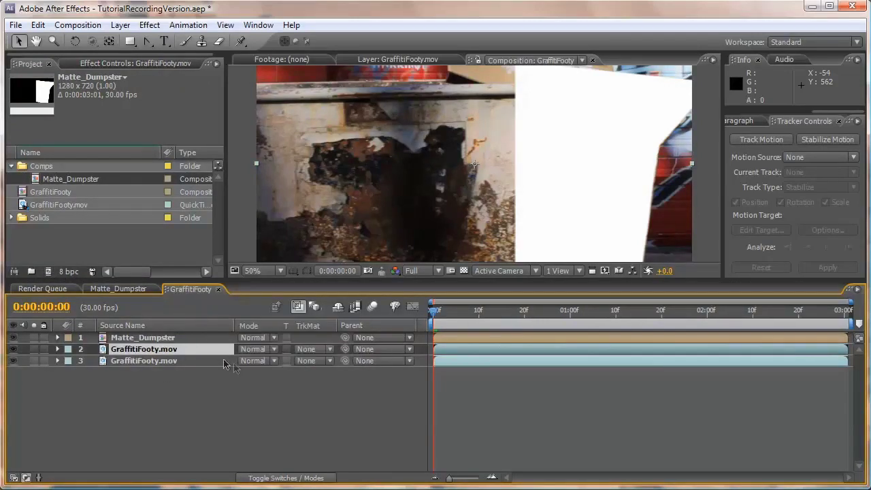
click(315, 351)
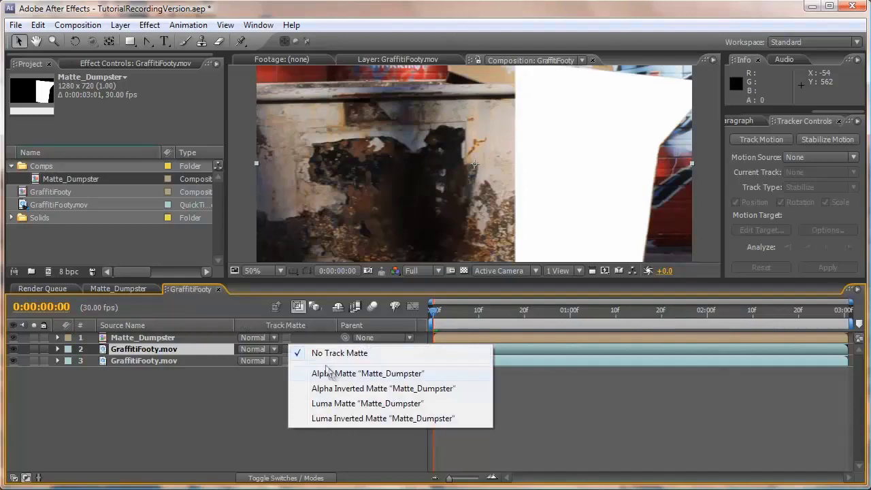
click(332, 372)
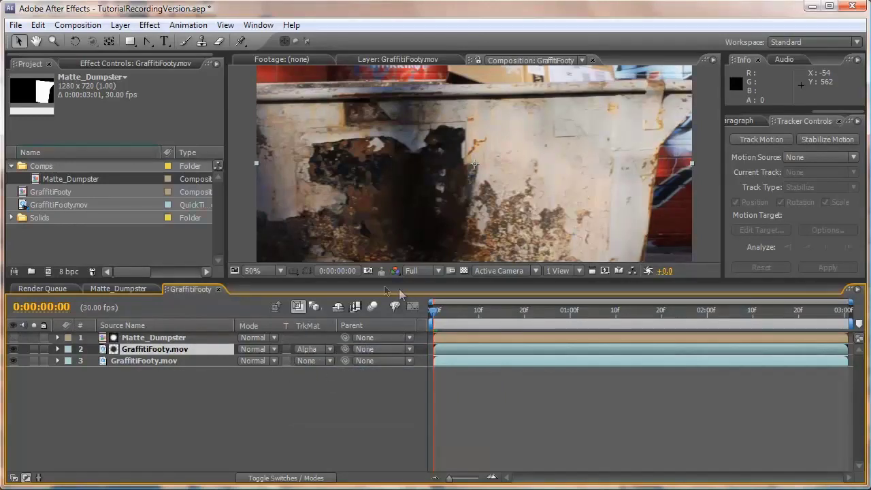
- Go to 0:00:00:29 with a taller preview area and change the Type tool's fill colour to a brighter blue
drag(393, 279, 393, 323)
drag(433, 355, 565, 369)
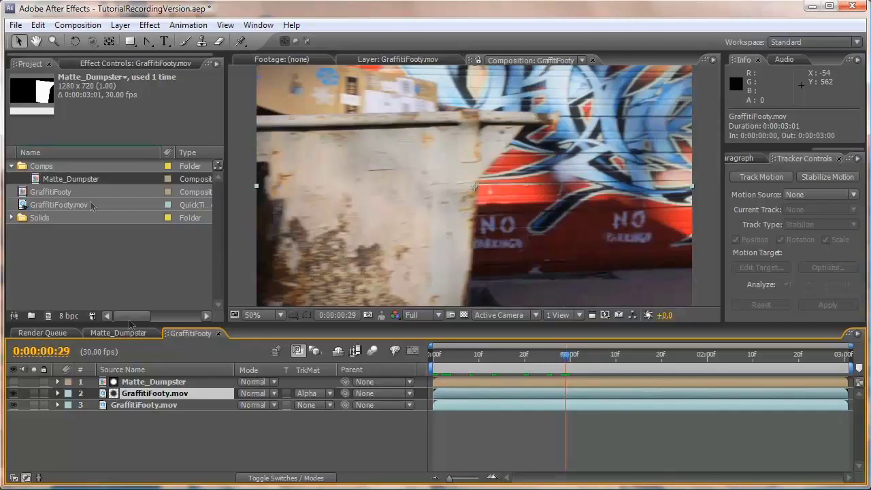
click(166, 42)
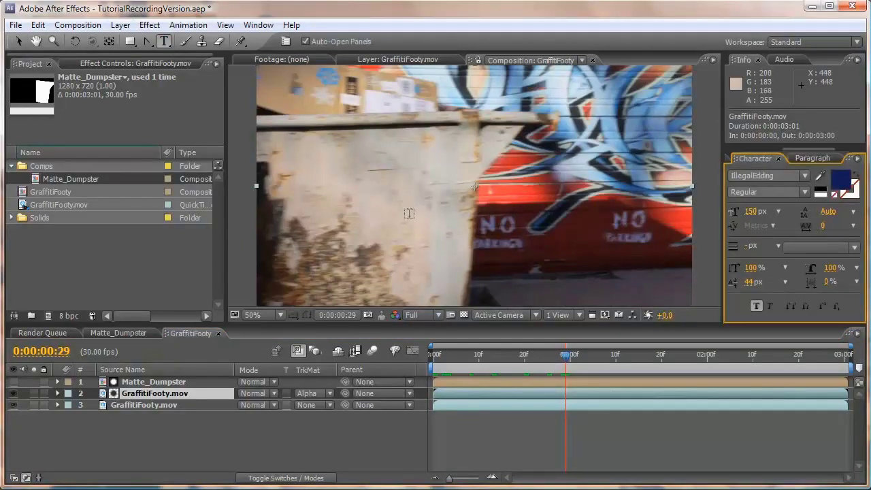
click(842, 181)
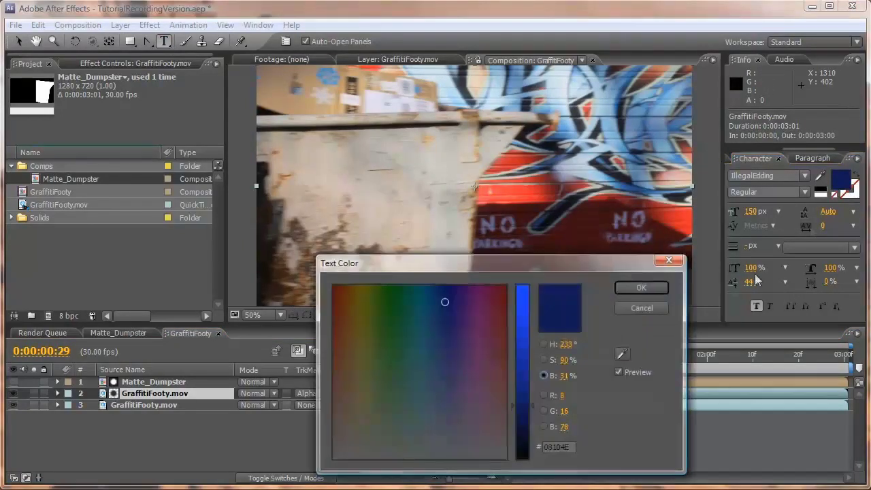
click(514, 338)
click(642, 289)
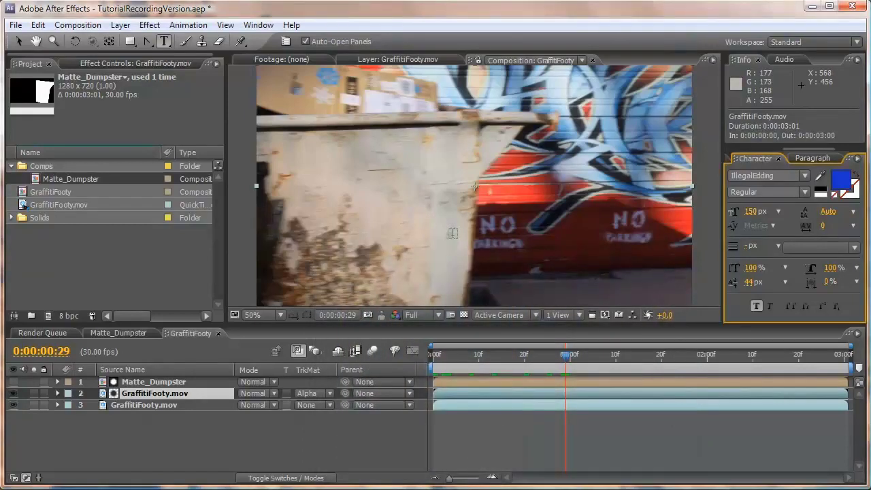
- Add the text "BACON" over the dumpster edge, place its layer between the two GraffitiFooty.mov layers, and preview the result
click(451, 233)
text(BACON)
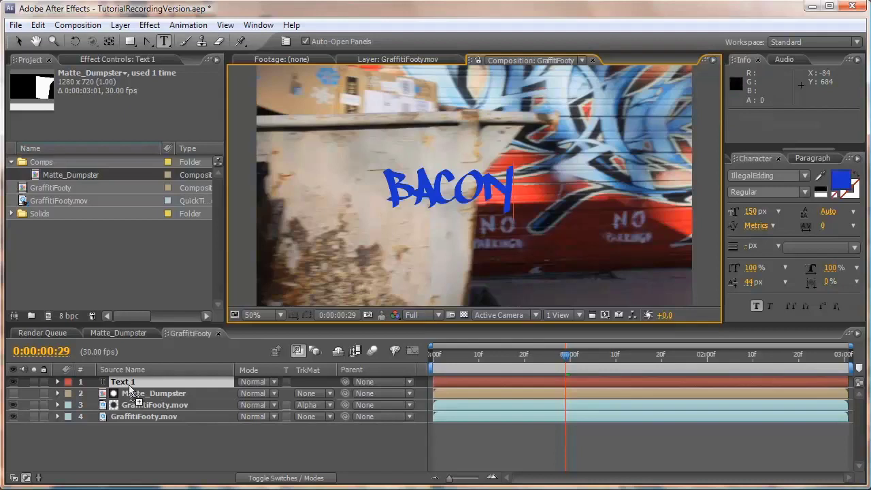
drag(129, 389, 139, 411)
key(KP_0)
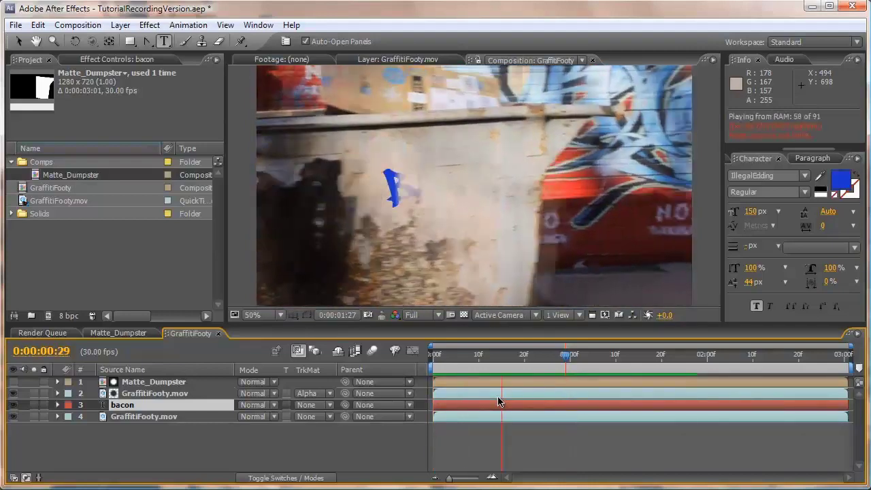
- At 0:00:01:12, move the bacon text to about 858, 614, between the NO PARKING signs on the wall
key(space)
drag(689, 355, 624, 359)
key(v)
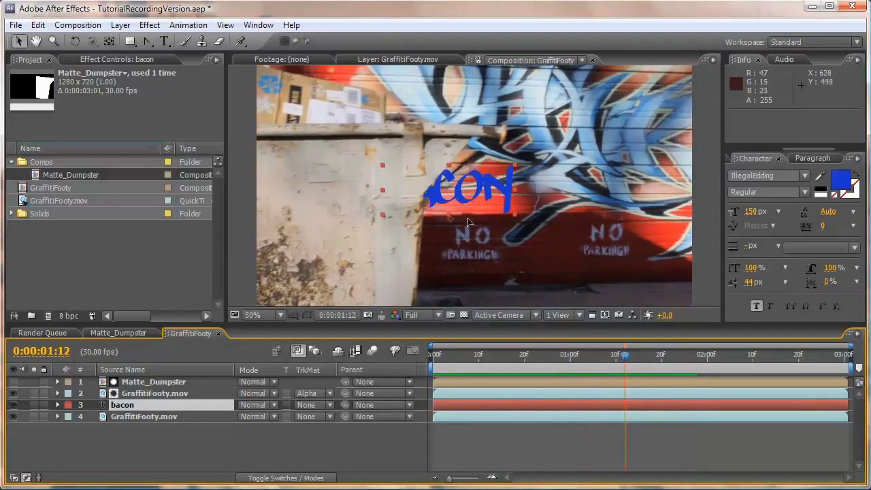
drag(470, 178, 574, 236)
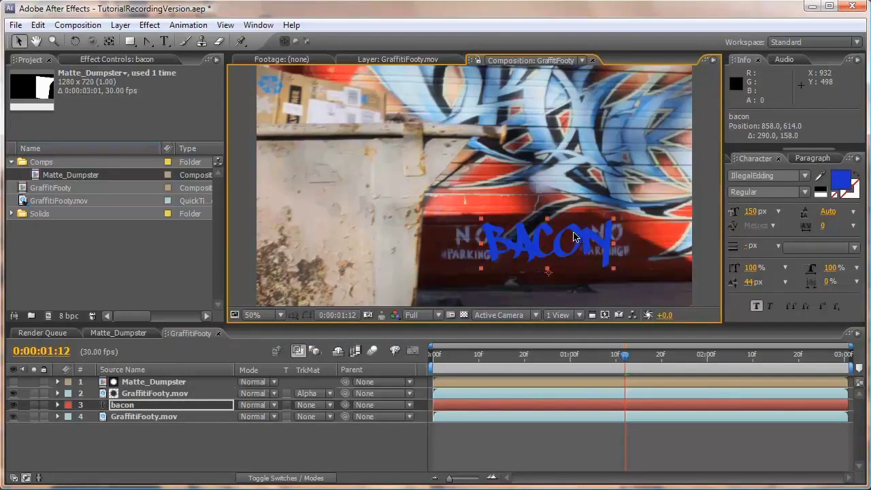
- Start Stabilize Motion on the bottom GraffitiFooty.mov layer with Position, Rotation and Scale enabled
click(135, 420)
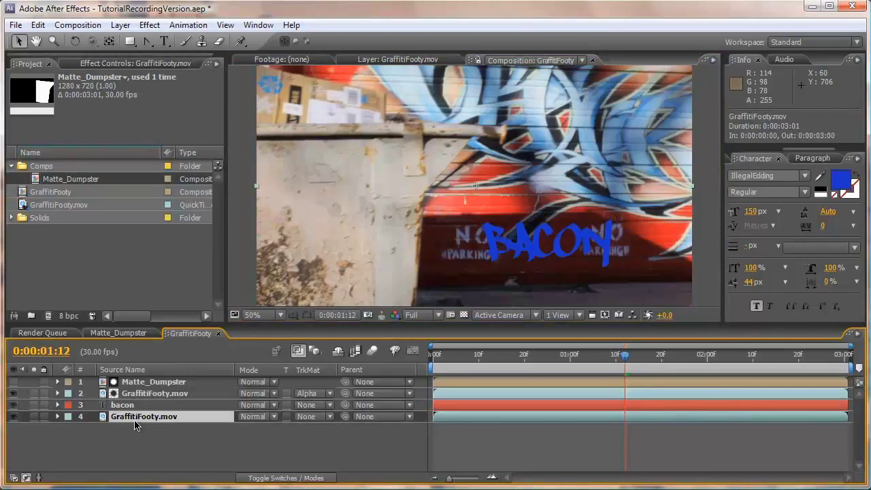
right_click(136, 420)
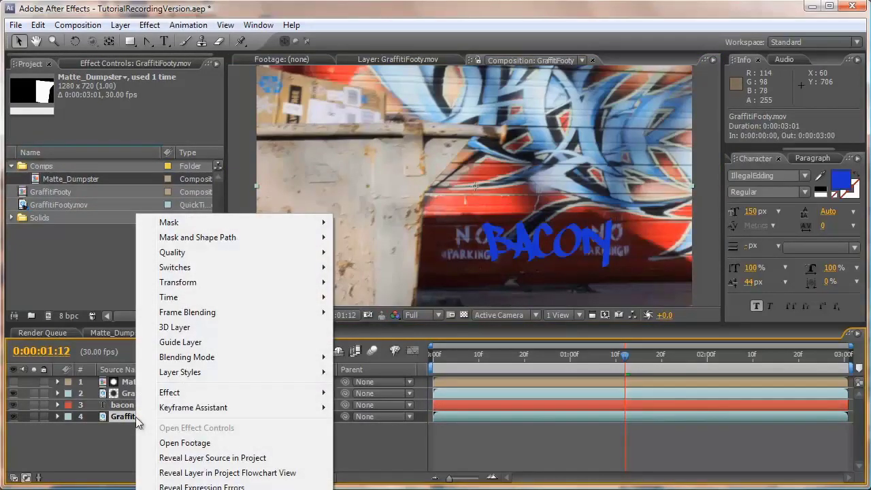
click(191, 489)
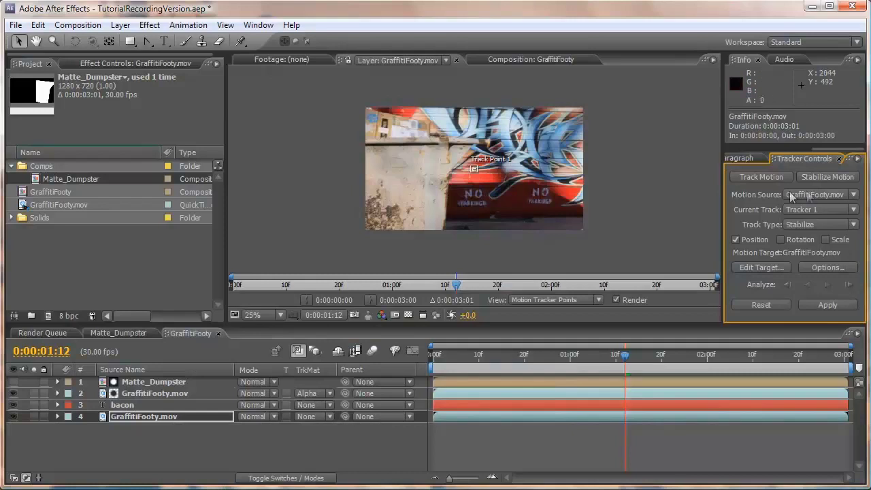
click(825, 241)
drag(546, 184, 517, 192)
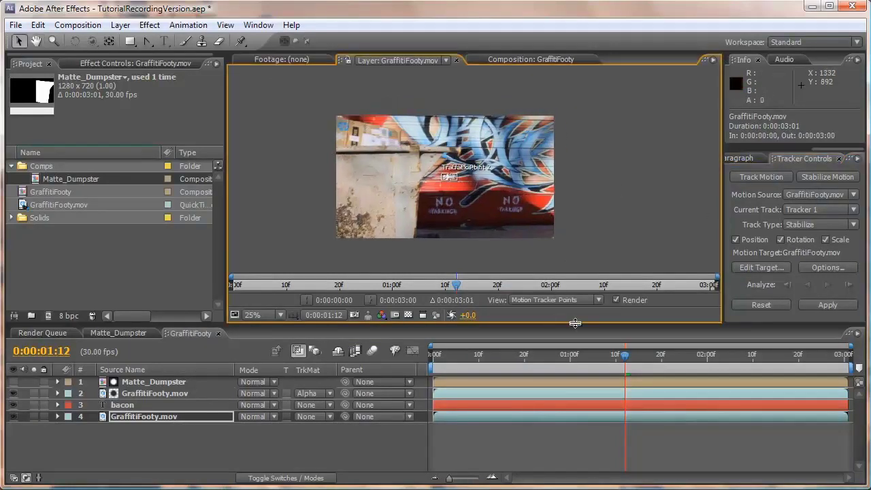
- Start the work area at 0:00:00:13 and trim the composition to it
drag(623, 357, 490, 359)
key(b)
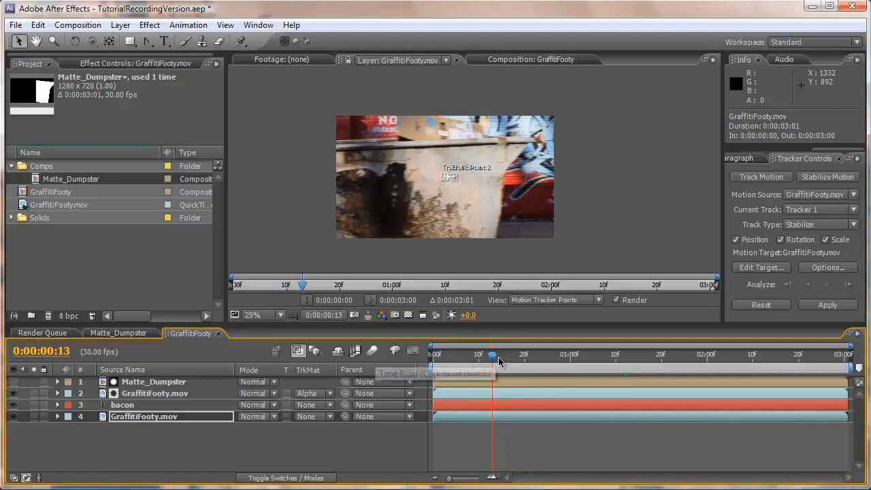
right_click(505, 369)
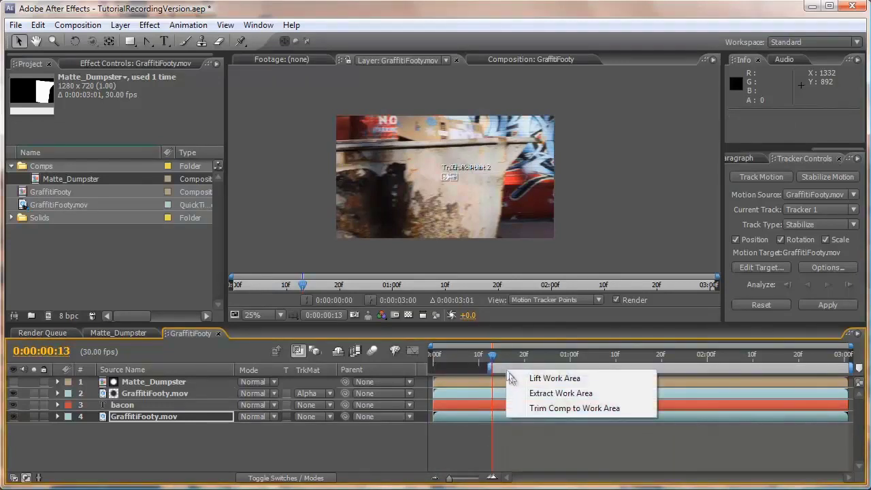
click(548, 411)
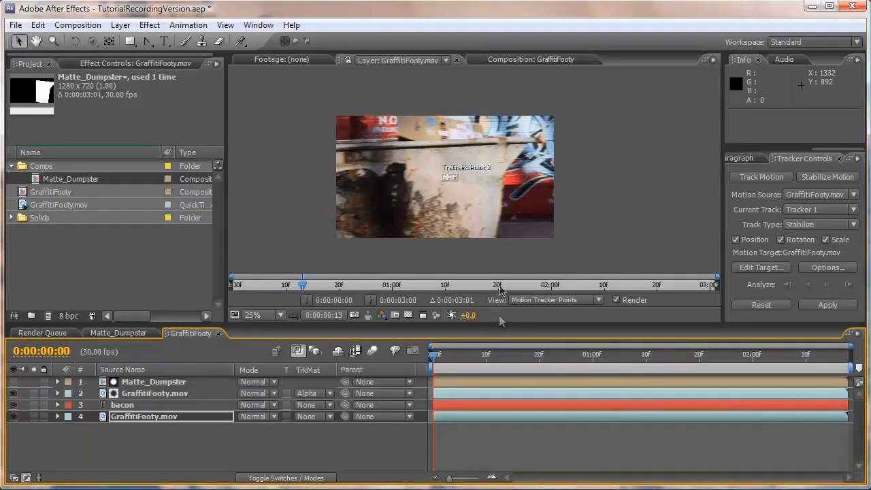
- Move Track Point 1 off the dumpster onto the blue graffiti near the footage's edge
scroll(521, 229, up, 4)
drag(521, 230, 460, 208)
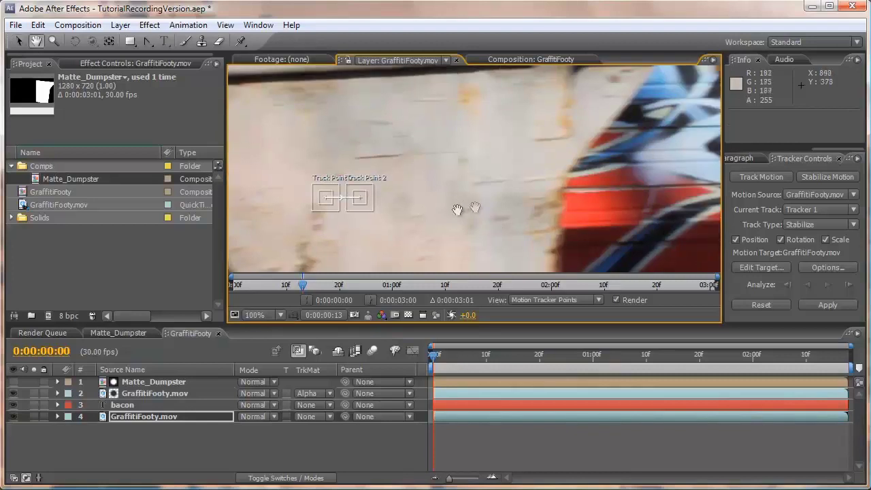
drag(328, 203, 536, 164)
drag(591, 160, 630, 147)
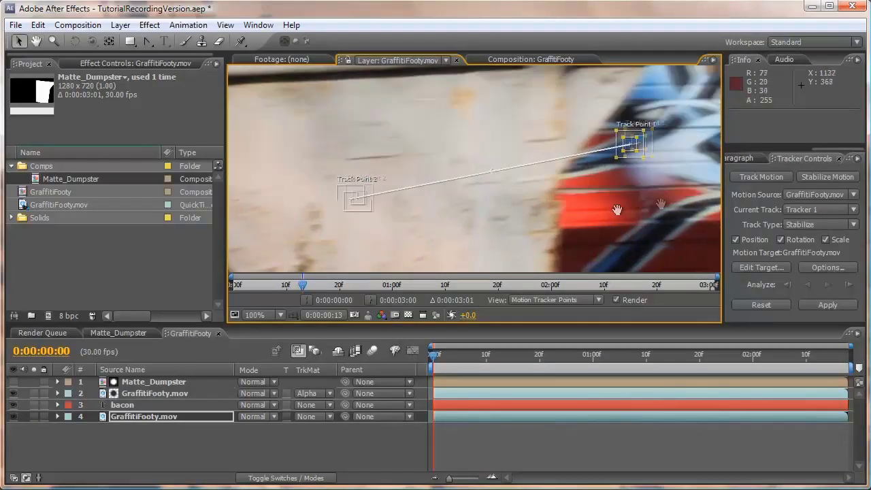
- Place Track Point 2 on the upper edge of the dark diagonal graffiti stroke and enlarge its search region
drag(617, 209, 426, 264)
drag(439, 202, 538, 200)
key(grave)
scroll(519, 227, up, 1)
drag(445, 261, 425, 227)
drag(252, 298, 447, 286)
drag(228, 359, 442, 272)
drag(219, 327, 331, 266)
drag(215, 214, 668, 238)
drag(714, 382, 432, 293)
drag(511, 247, 389, 305)
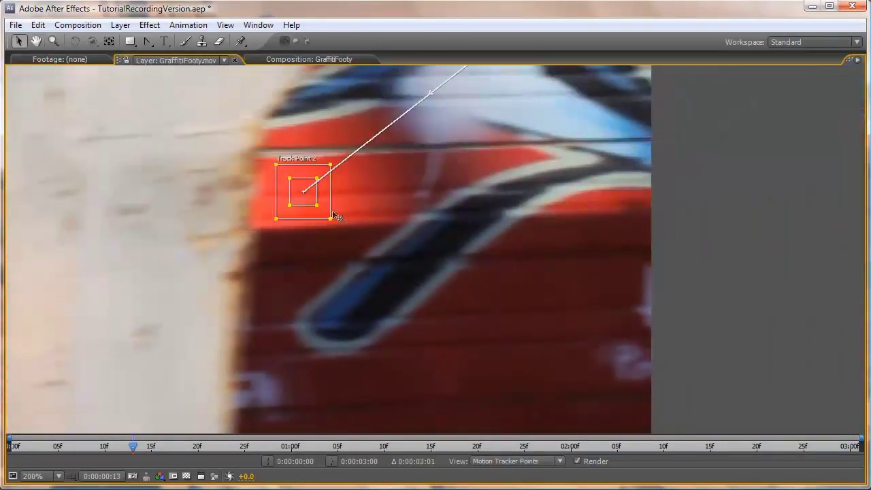
drag(312, 203, 467, 259)
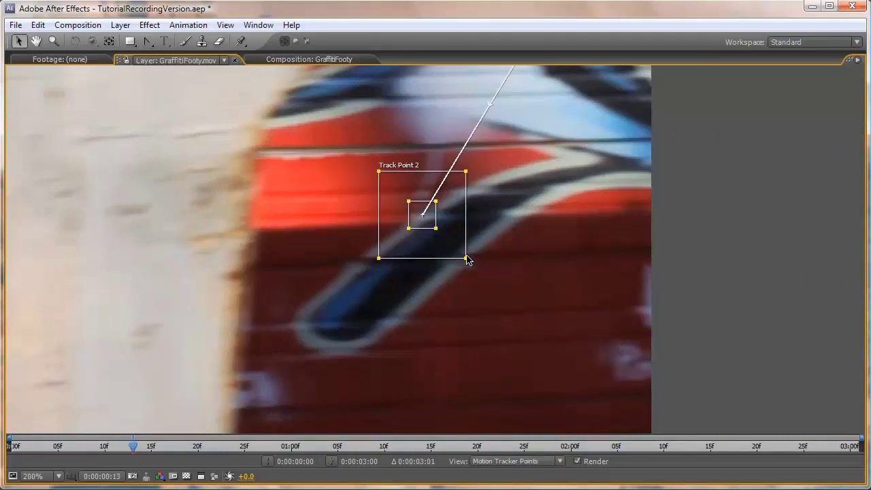
- Enlarge Track Point 1's feature and search regions around the graffiti detail and analyze the track forward
key(comma)
key(comma)
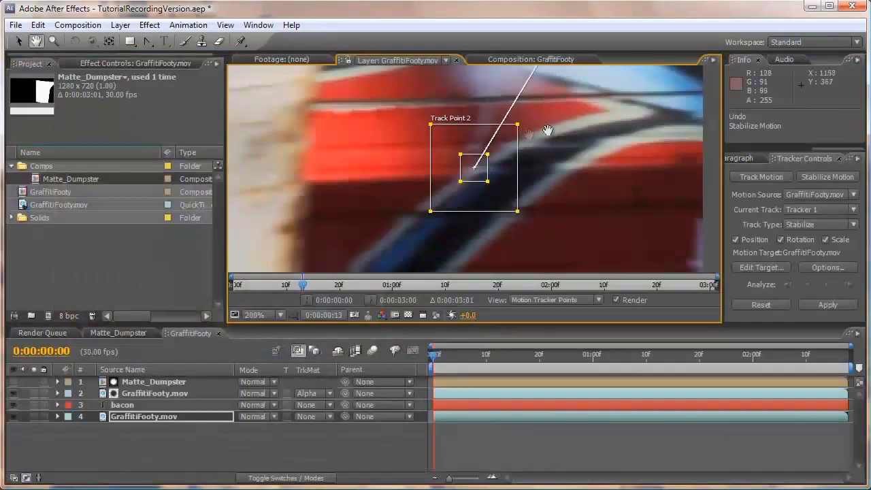
drag(549, 130, 502, 199)
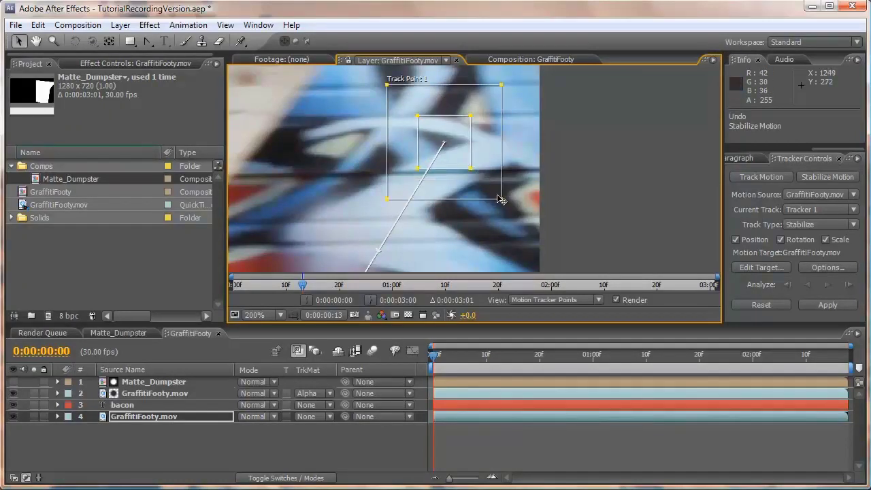
key(comma)
key(comma)
click(827, 285)
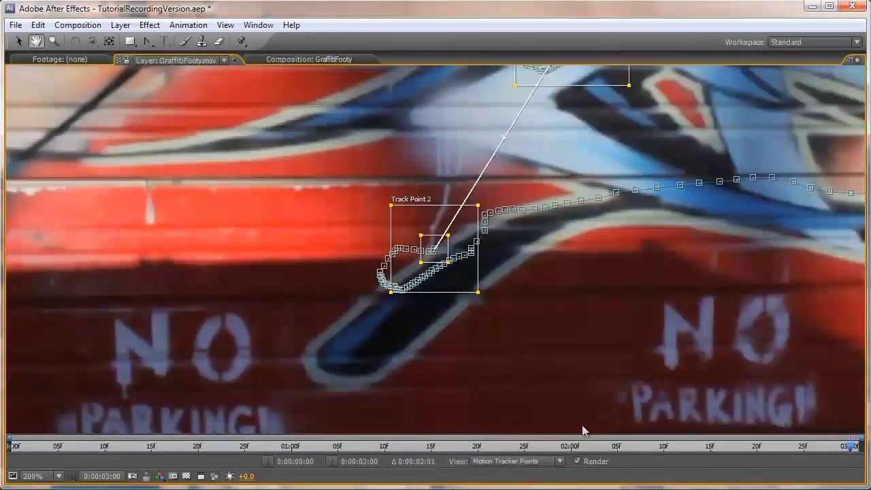
- Play the tracked footage and step through its frames to check how Track Point 2 follows the dark graffiti stroke
key(v)
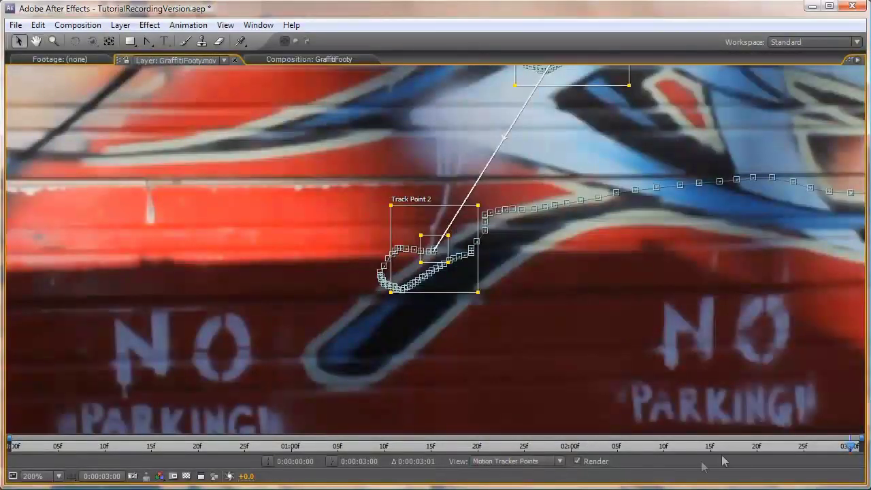
key(space)
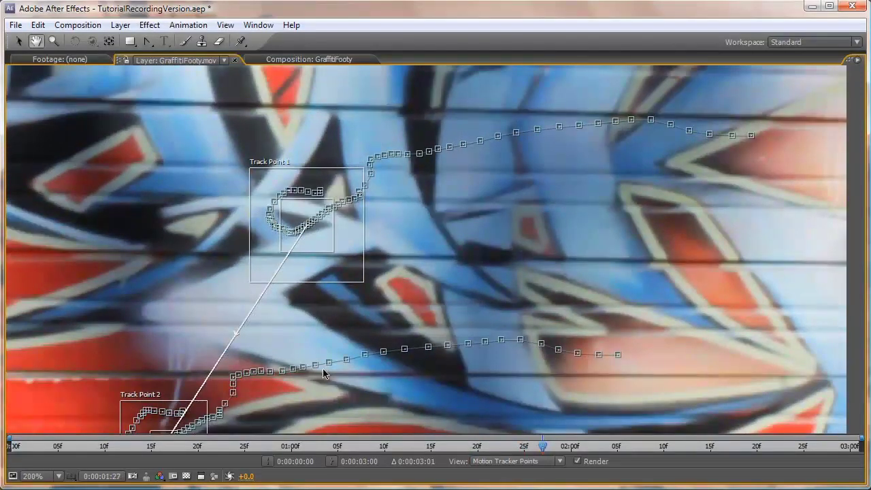
drag(324, 372, 430, 230)
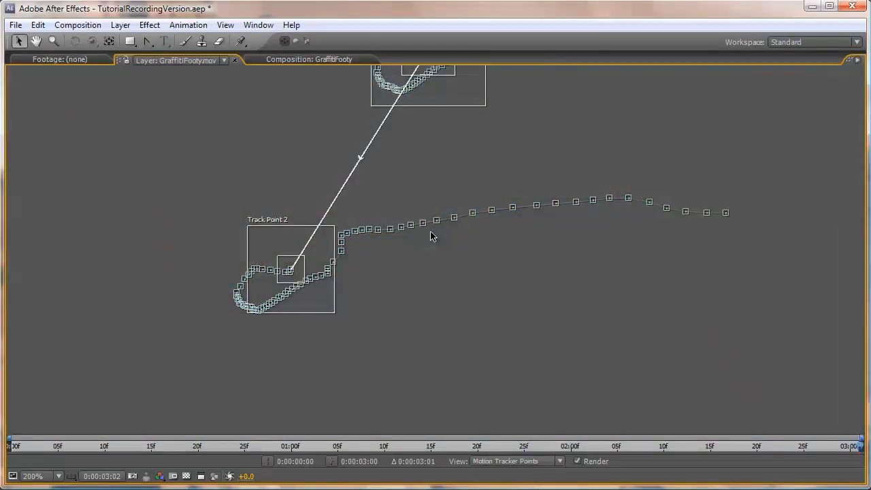
key(Page_Up)
key(Page_Up)
key(Page_Up)
key(Page_Up)
key(Page_Up)
key(Page_Up)
key(Page_Up)
key(Page_Up)
key(Page_Up)
key(Page_Up)
key(Page_Up)
key(Page_Up)
key(Page_Up)
key(Page_Up)
key(Page_Down)
key(Page_Down)
key(Page_Down)
key(Page_Down)
key(Page_Down)
key(Page_Down)
key(Page_Down)
key(Page_Down)
key(Page_Down)
key(Page_Down)
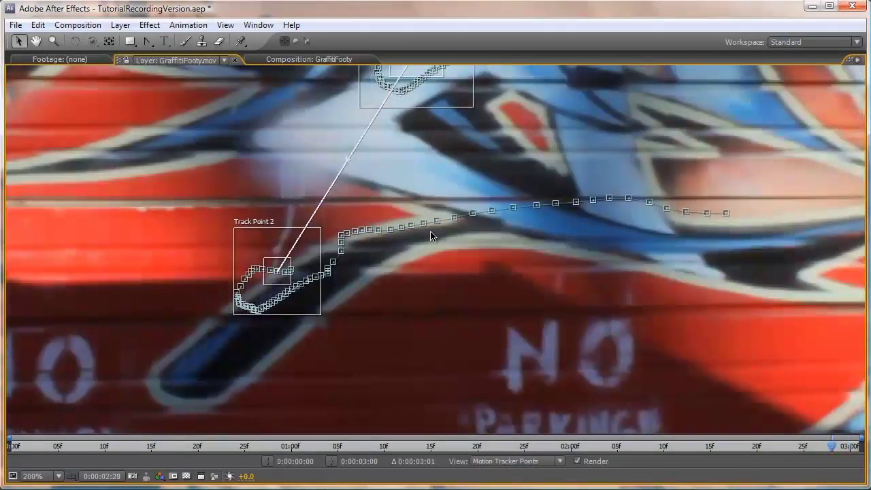
key(Page_Up)
key(Page_Up)
key(Page_Up)
key(Page_Up)
key(Page_Up)
key(Page_Up)
key(Page_Up)
key(Page_Up)
key(Page_Up)
key(Page_Up)
key(Page_Up)
key(Page_Up)
key(Page_Up)
key(Page_Up)
key(Page_Up)
key(Page_Up)
key(Page_Up)
key(Page_Up)
key(Page_Up)
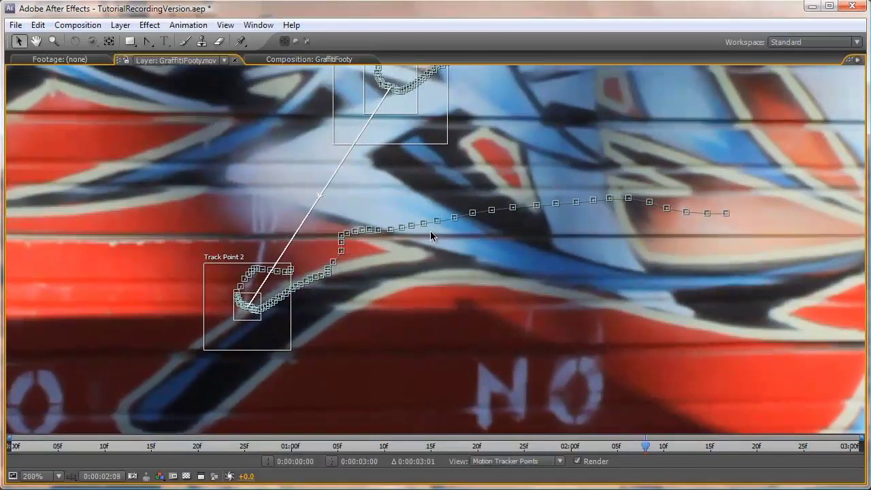
key(Page_Up)
key(Page_Up)
key(Page_Up)
key(Page_Up)
key(Page_Up)
key(Page_Up)
key(Page_Up)
key(Page_Up)
key(Page_Up)
key(Page_Up)
key(Page_Up)
key(Page_Up)
key(Page_Up)
key(Page_Up)
key(Page_Up)
key(Page_Up)
key(Page_Up)
key(Page_Up)
key(Page_Up)
key(Page_Up)
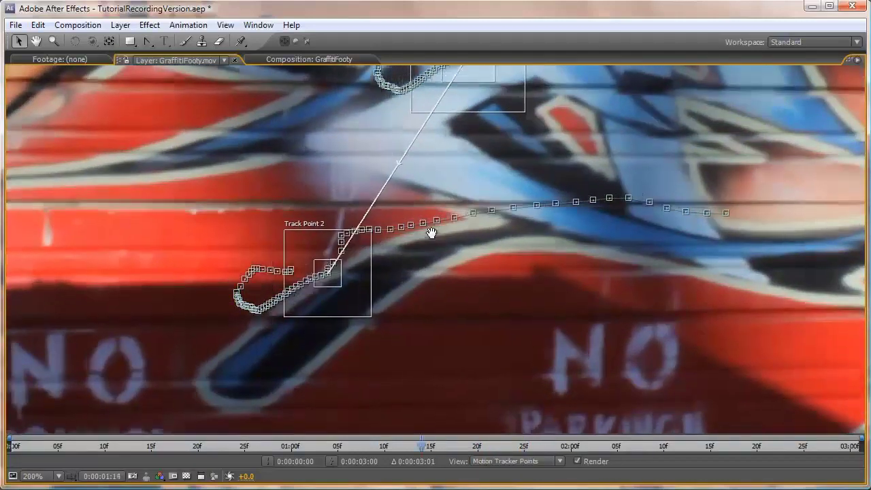
key(Page_Up)
key(Page_Up)
key(Page_Up)
key(Page_Up)
key(Page_Up)
key(Page_Up)
key(Page_Up)
key(Page_Up)
key(Page_Up)
key(Page_Up)
key(Page_Up)
key(Page_Up)
key(Page_Up)
key(Page_Up)
key(Page_Up)
key(Page_Up)
key(Page_Up)
key(Page_Up)
key(Page_Up)
key(Page_Up)
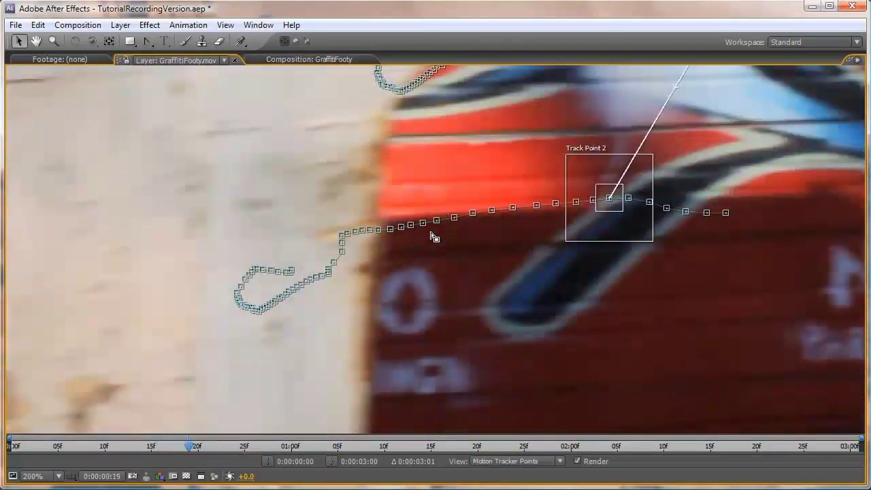
key(Page_Down)
key(Page_Down)
key(Page_Down)
key(Page_Down)
key(Page_Down)
- Check how Track Point 1 follows its graffiti detail back to the first tracked frames, and replay the footage
key(space)
drag(552, 206, 392, 384)
key(Page_Down)
key(Page_Down)
key(Page_Down)
key(Page_Up)
key(Page_Up)
key(Page_Up)
key(Page_Up)
key(Page_Up)
key(Page_Up)
key(Page_Up)
key(Page_Up)
key(Page_Up)
key(Page_Up)
key(Page_Up)
key(Page_Up)
key(Page_Up)
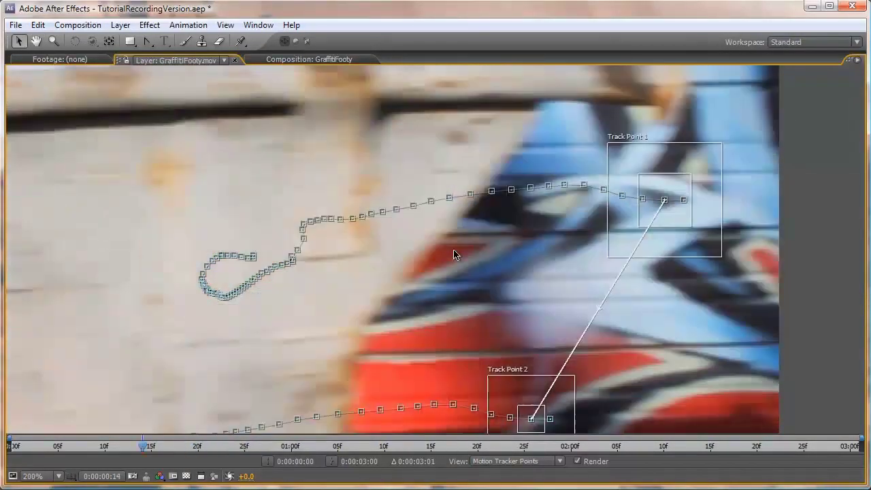
key(space)
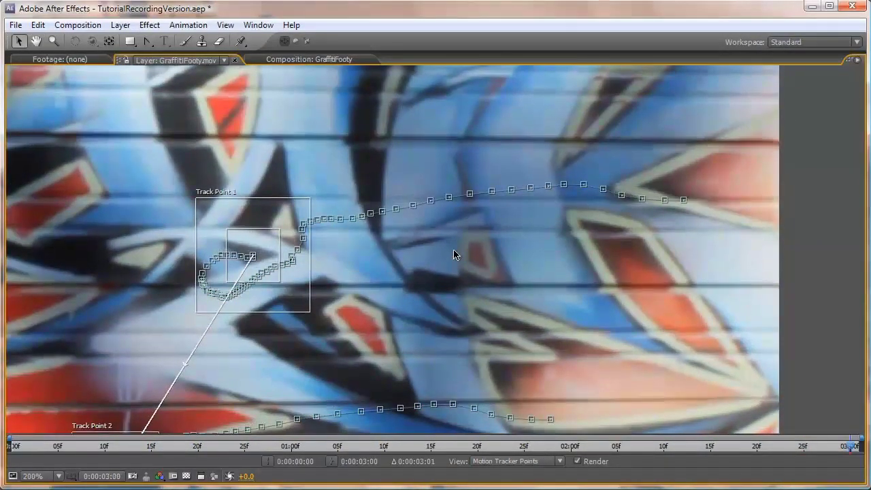
- Keep GraffitiFooty.mov as the motion target and apply the position, rotation and scale stabilization to it
key(grave)
scroll(459, 255, down, 4)
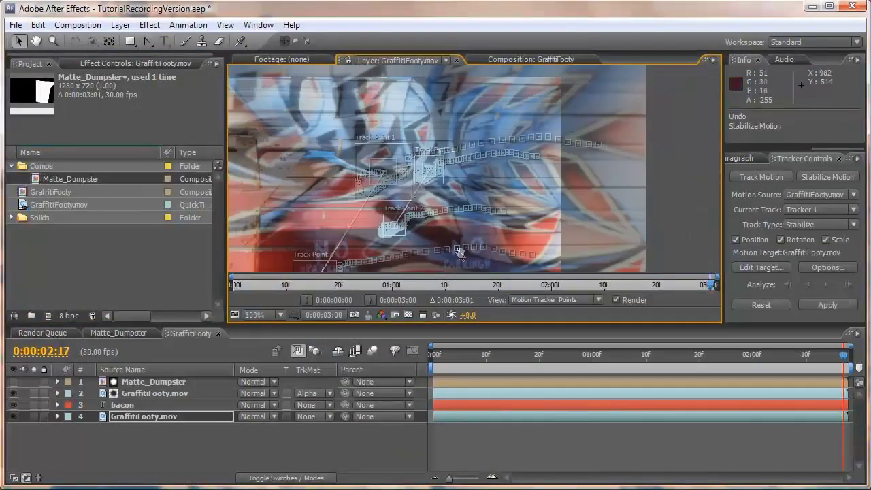
key(Home)
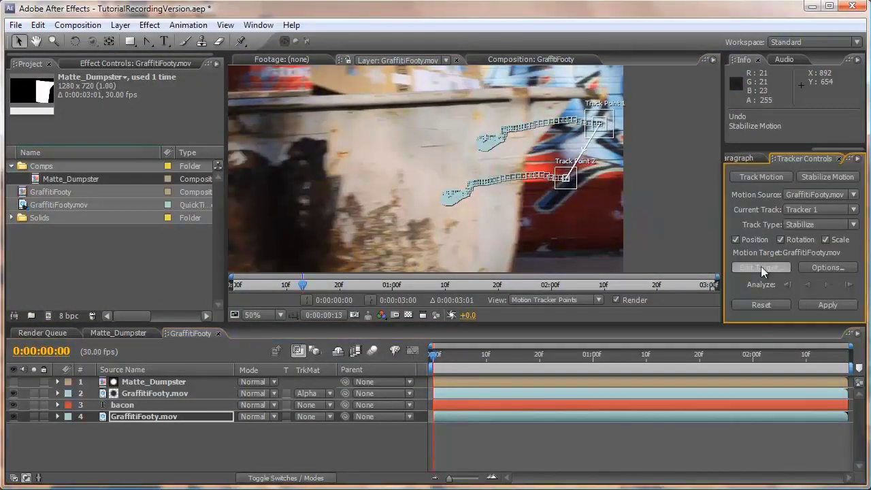
click(760, 267)
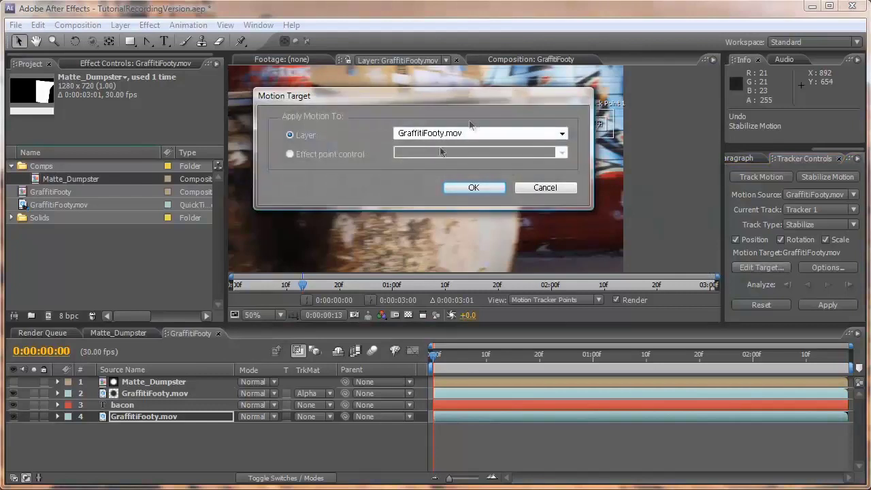
click(474, 188)
click(828, 304)
click(406, 165)
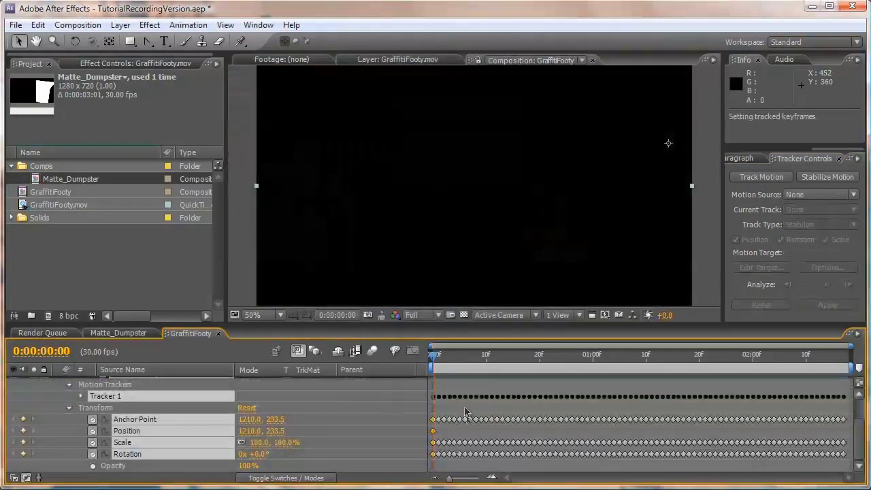
- Collapse the stabilized GraffitiFooty.mov layer's properties and preview the composition to examine the stabilized wall
scroll(96, 408, up, 4)
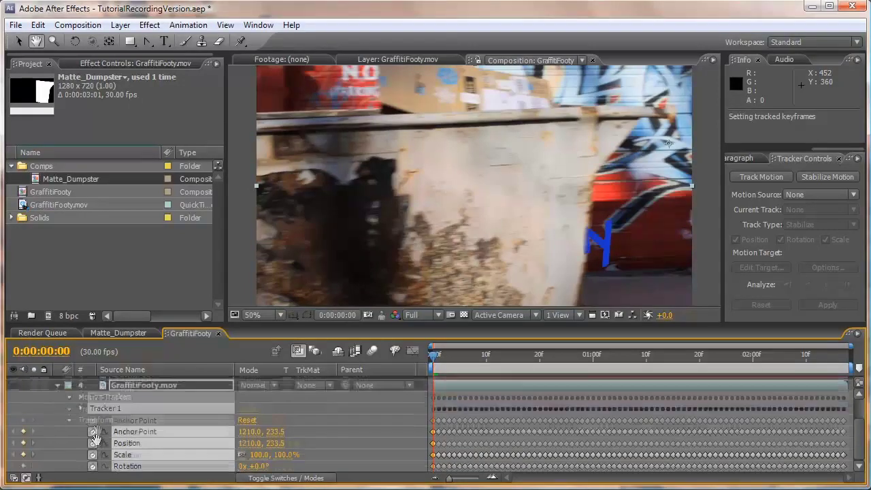
click(58, 416)
key(space)
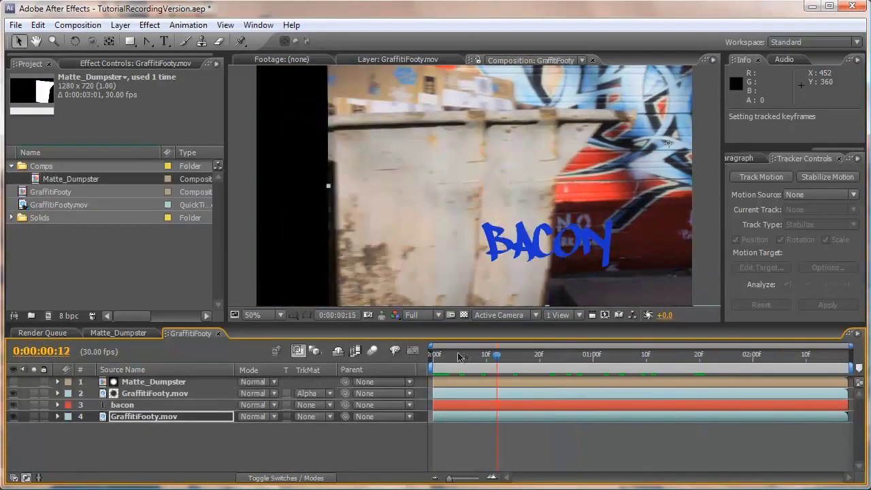
key(space)
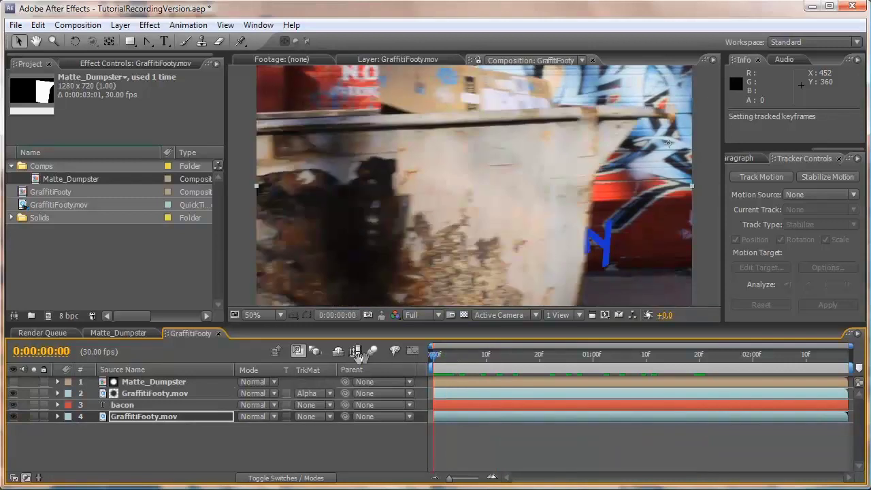
- Add a camera with the 50mm preset to the GraffitiFooty composition
click(124, 27)
mouse_move(109, 40)
click(187, 90)
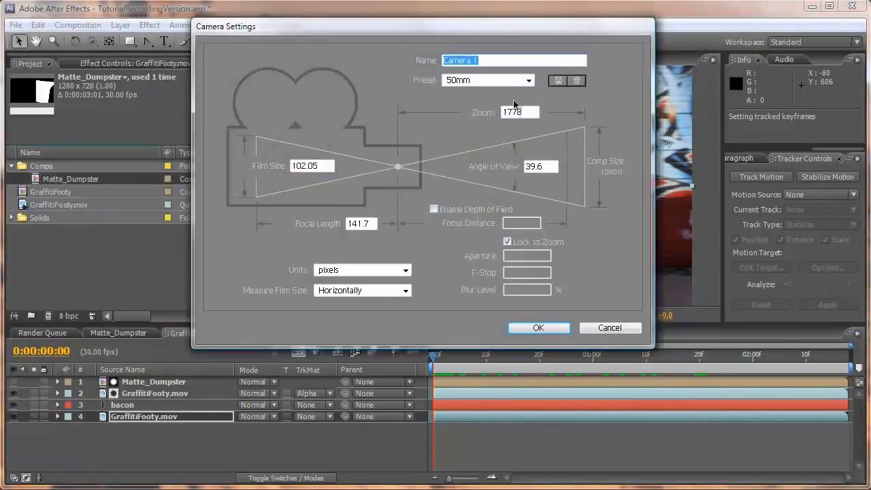
click(539, 327)
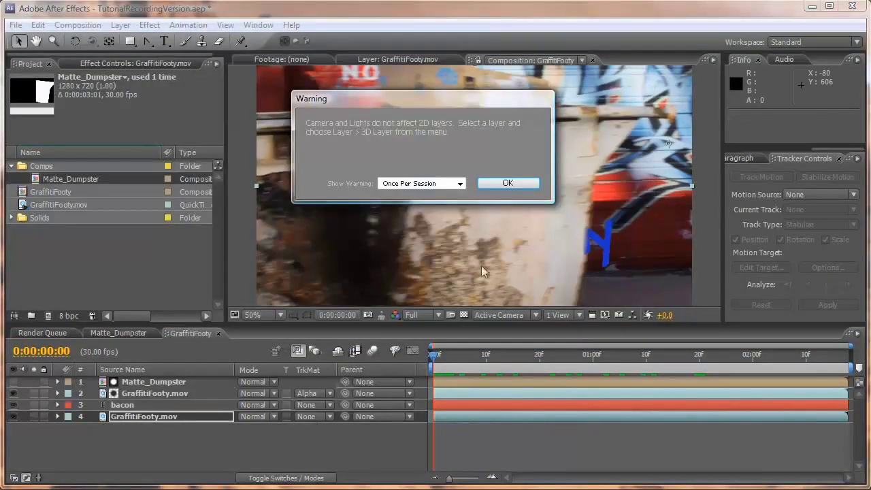
click(506, 184)
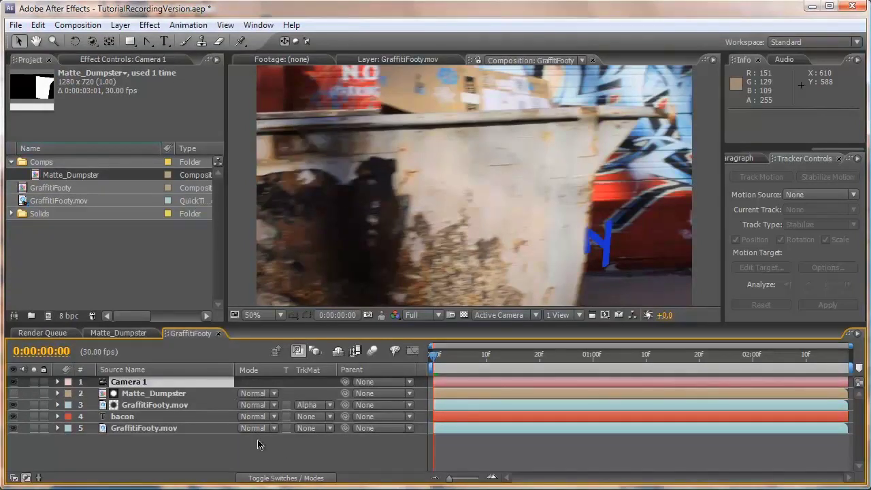
- Parent Camera 1 to the stabilized 3D GraffitiFooty.mov layer and preview the restored camera motion
key(F4)
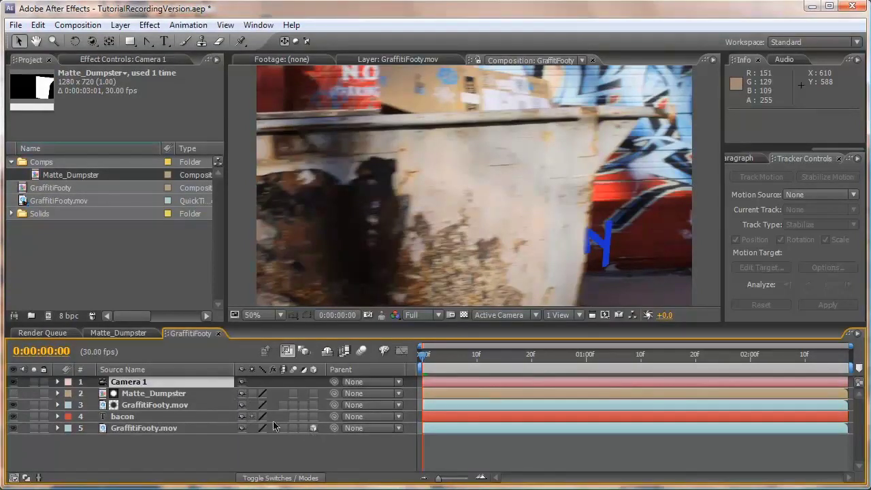
drag(334, 385, 174, 432)
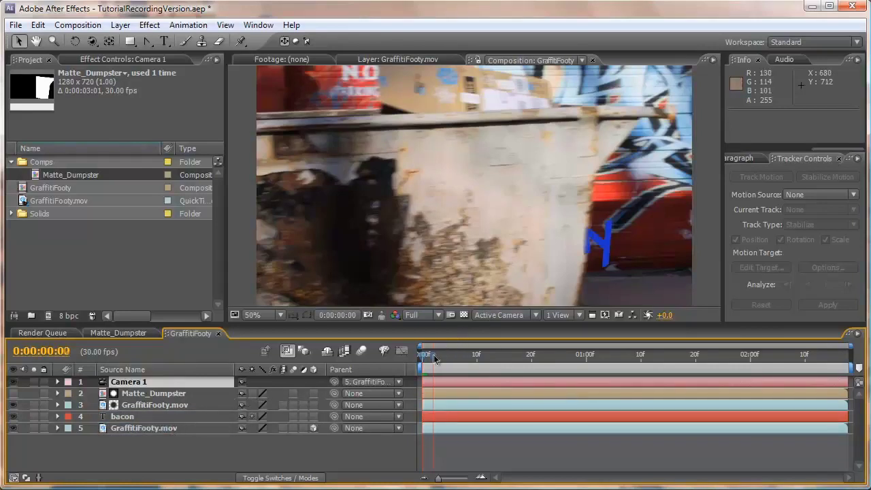
key(space)
drag(639, 374, 509, 370)
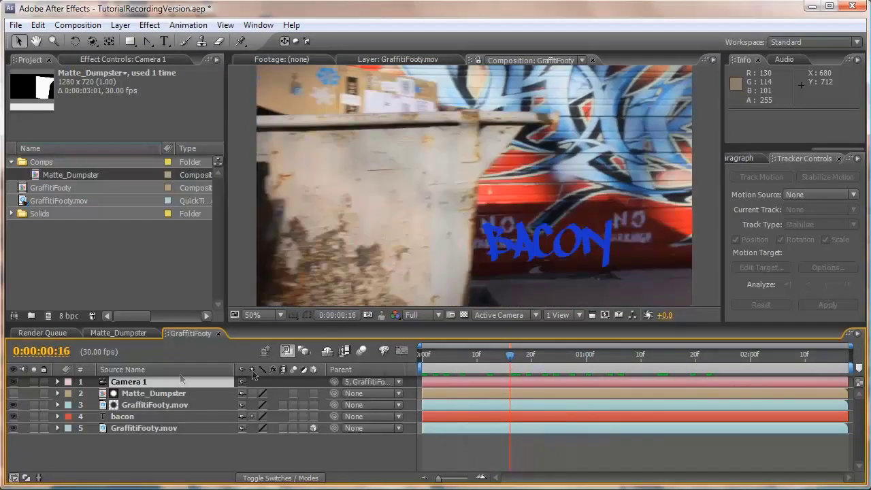
click(487, 368)
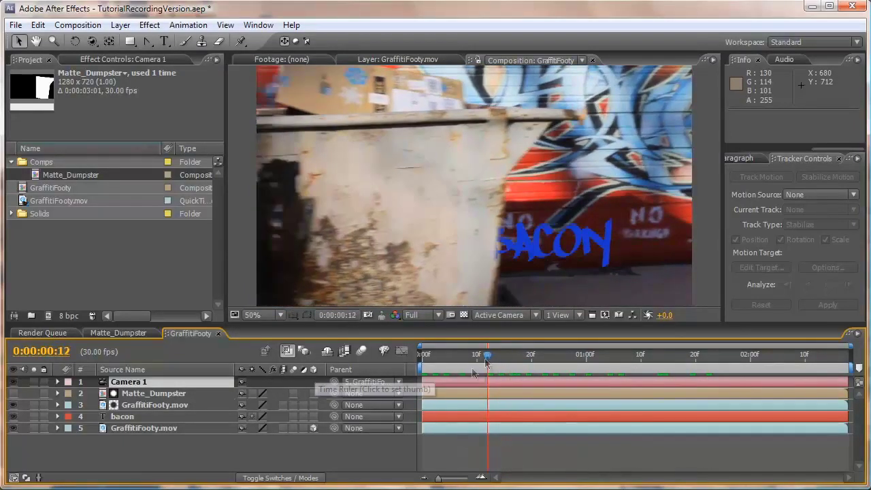
- Make the bacon text a 3D layer, move it to about 1020, 602, 0 on the wall, and preview the result
click(140, 418)
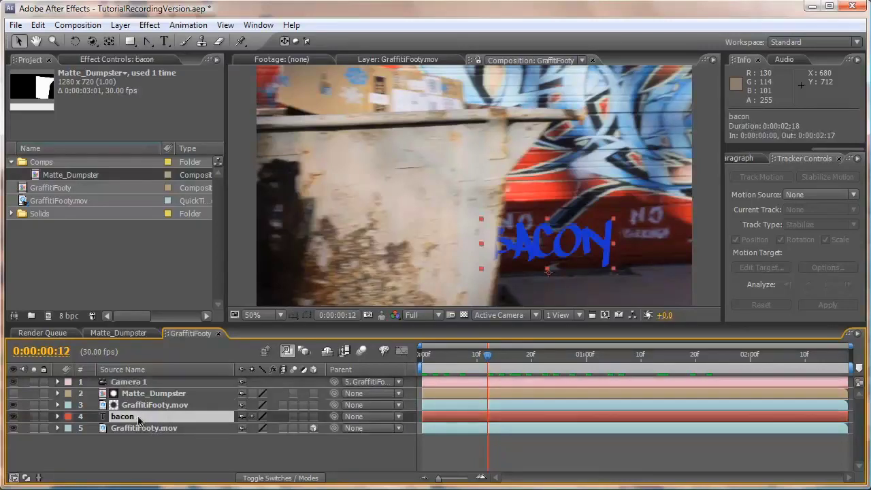
click(313, 416)
drag(523, 249, 577, 243)
key(Return)
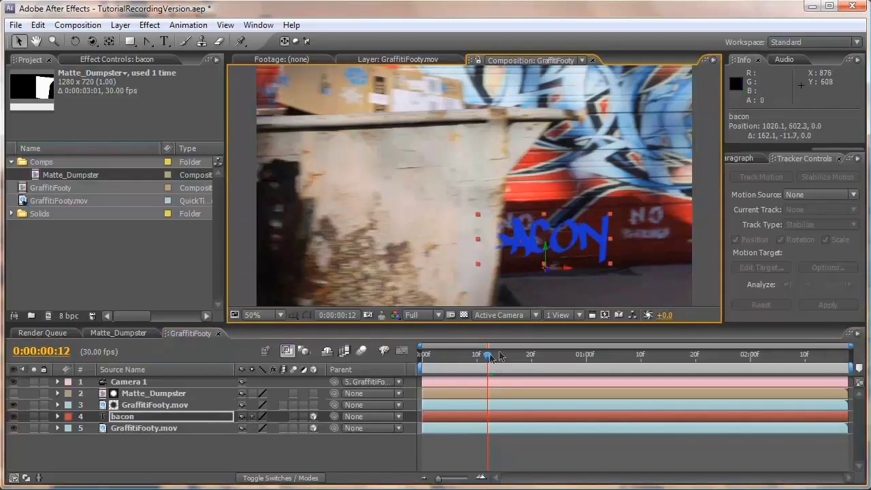
key(KP_0)
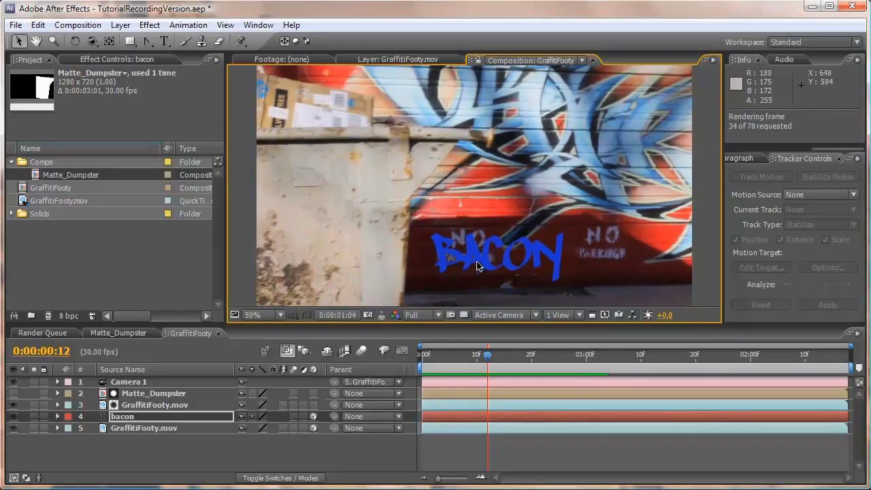
key(space)
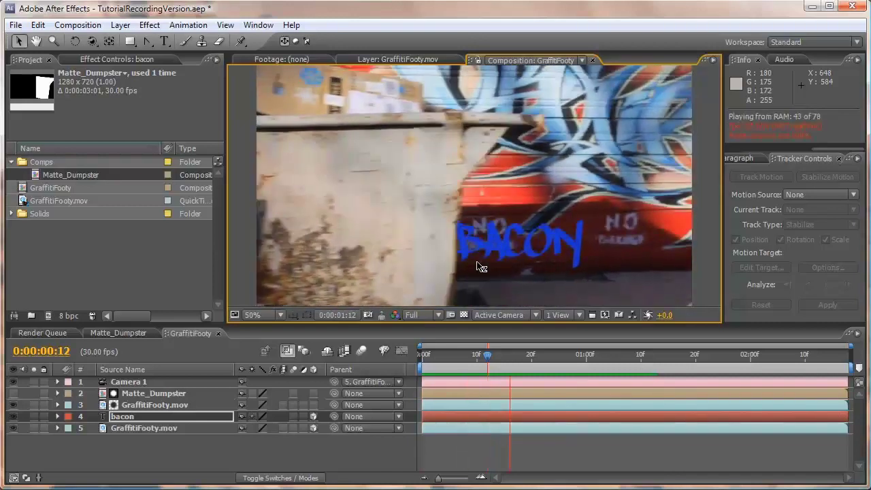
key(space)
- Move the bacon text to about 1027, 541, -130 at 0:00:01:00, offset a duplicate below it, and preview both
drag(504, 289, 558, 300)
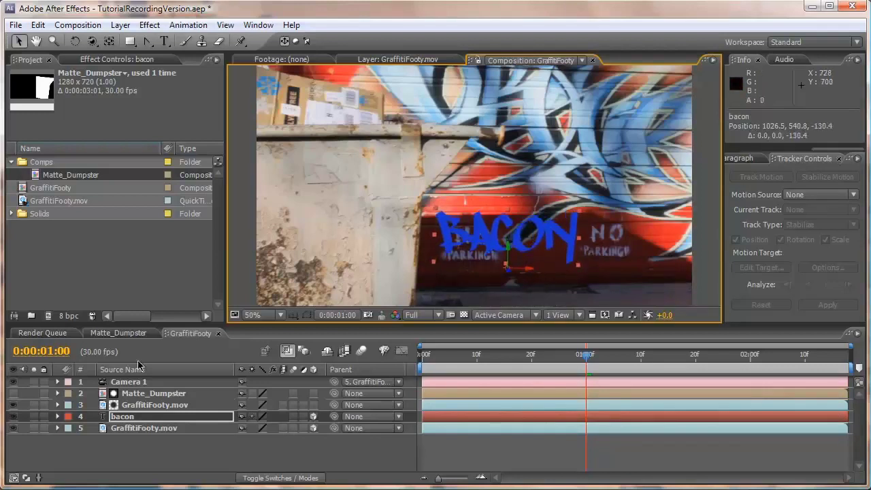
key(ctrl+d)
drag(512, 276, 521, 282)
key(KP_0)
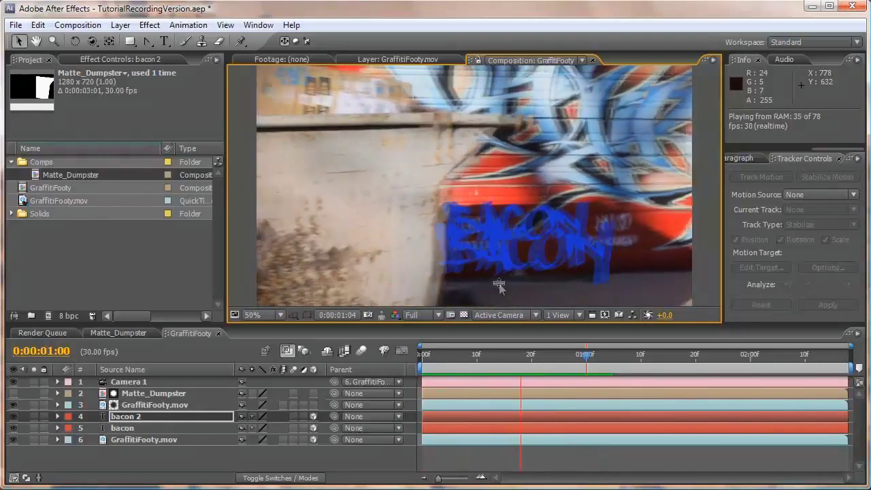
- Delete both bacon text layers from the GraffitiFooty composition
drag(488, 358, 562, 361)
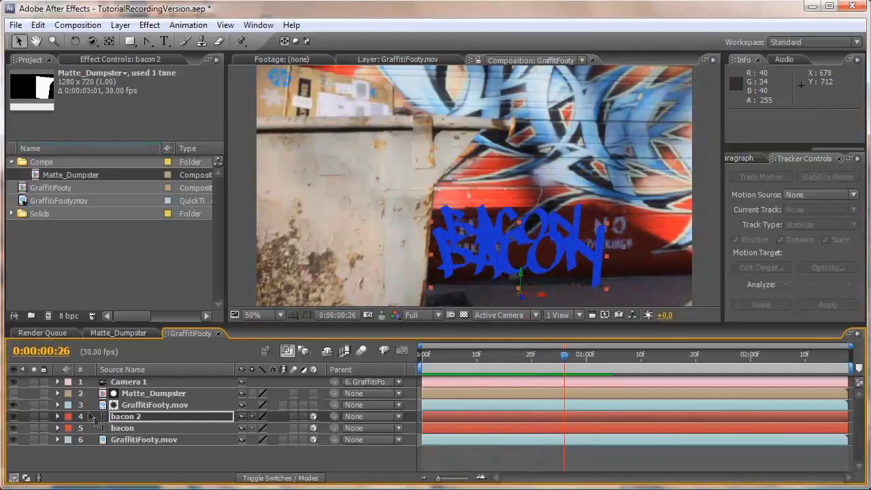
shift+click(130, 430)
key(Delete)
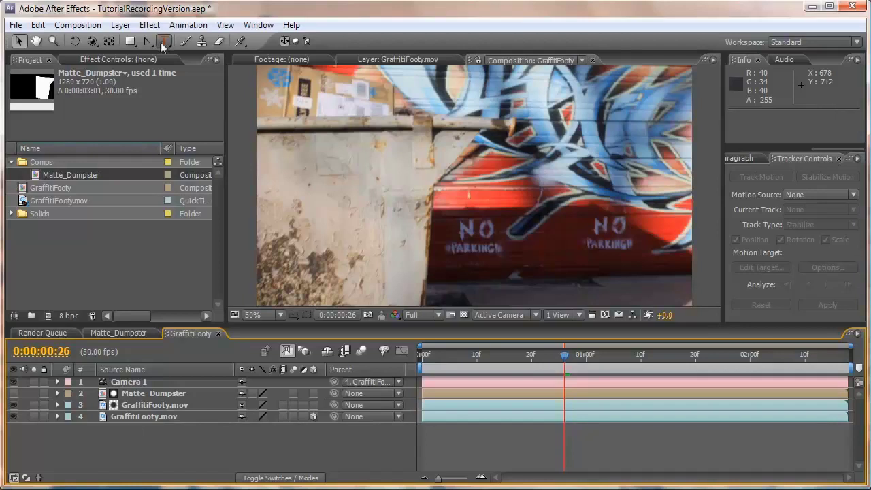
- Create a new composition from GraffitiFooty.mov and delete the footage layer from it
click(57, 202)
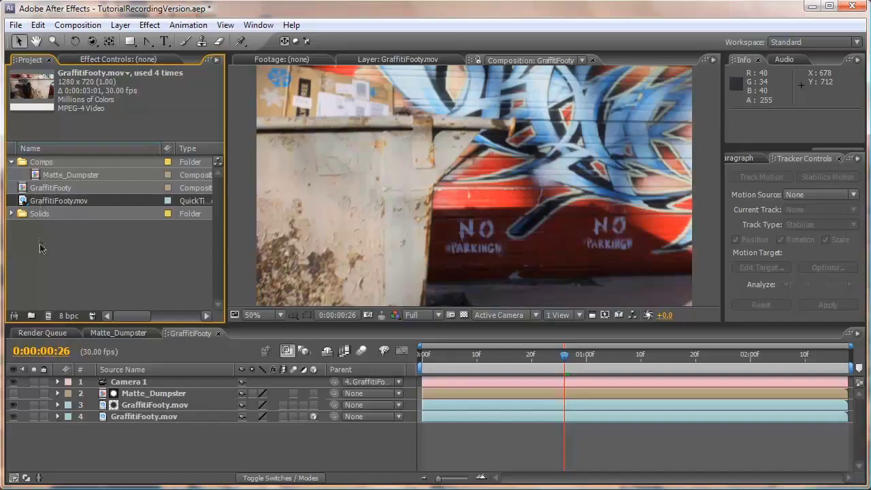
click(45, 212)
drag(50, 202, 51, 312)
click(56, 262)
drag(58, 201, 49, 317)
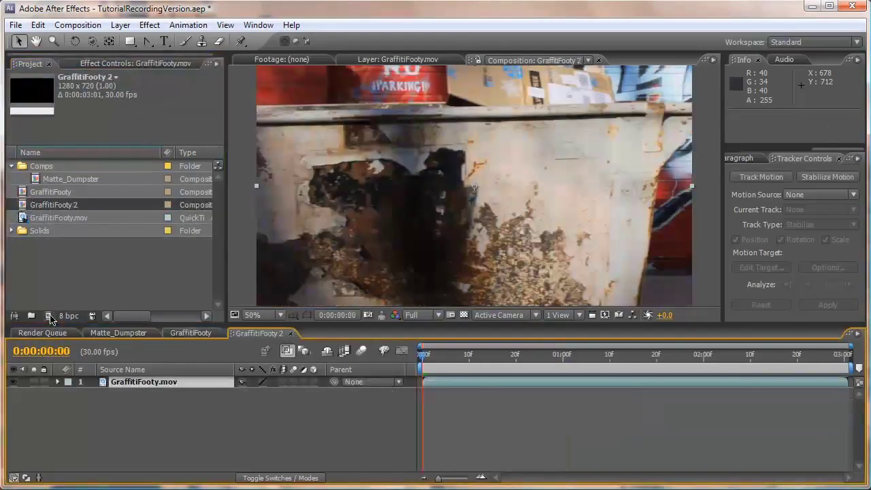
key(Delete)
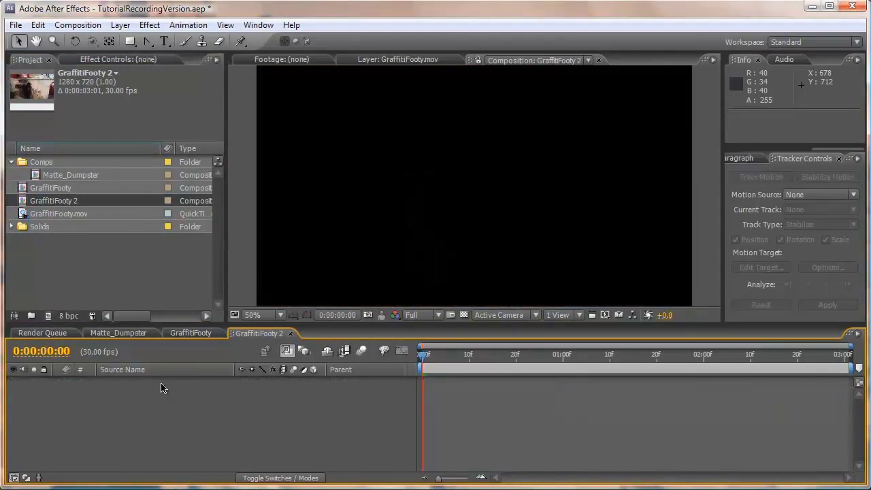
- Move the GraffitiFooty composition into the Comps folder and rename it Main
click(56, 189)
click(55, 198)
click(56, 188)
click(59, 177)
click(56, 189)
mouse_move(54, 192)
mouse_down()
mouse_move(51, 173)
mouse_move(58, 182)
mouse_up()
key(Return)
text(Main)
key(Return)
- Rename the GraffitiFooty 2 composition as Font and move it into the Comps folder
click(55, 202)
key(Return)
key(Return)
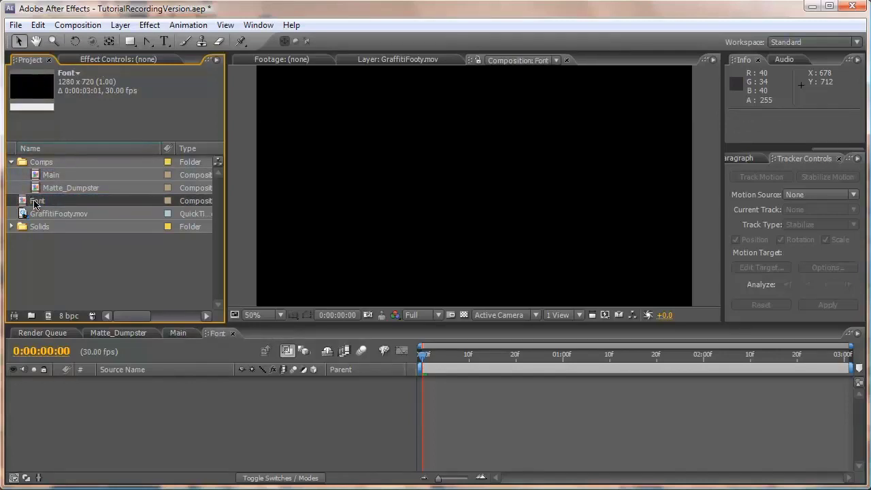
drag(39, 203, 37, 163)
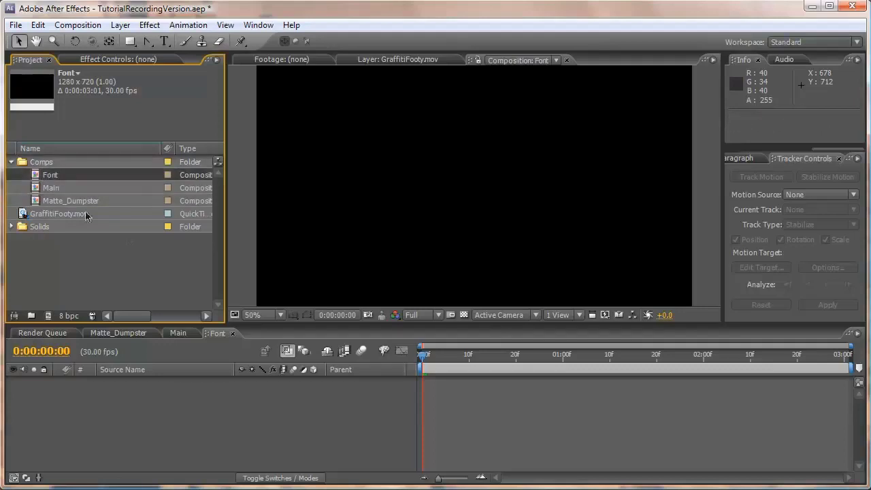
- Show the transparency grid in the Font composition and add the text "i like" near its centre
click(463, 314)
click(164, 41)
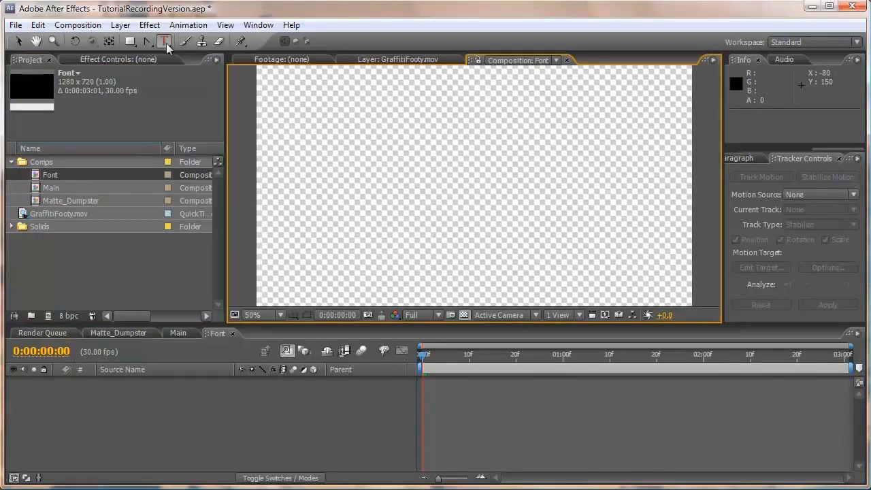
click(465, 204)
text(i like)
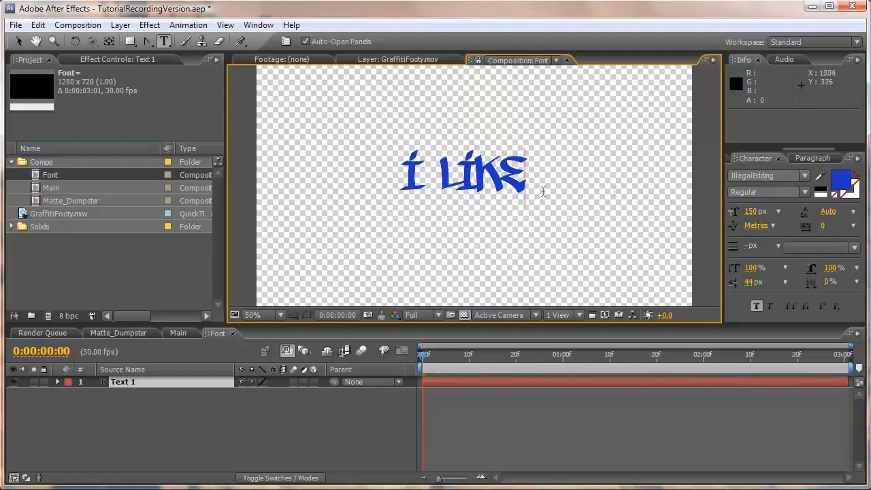
- Show the title/action safe guides and centre the "i like" text at about 646, 460
click(295, 317)
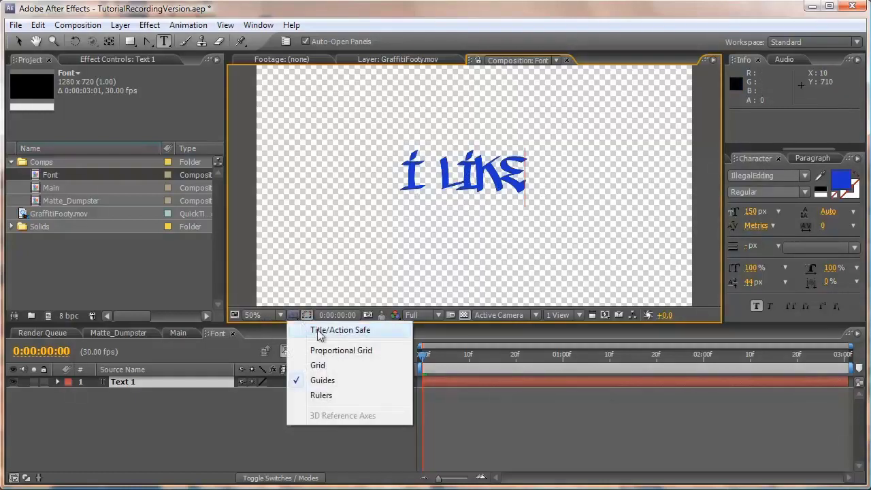
click(321, 331)
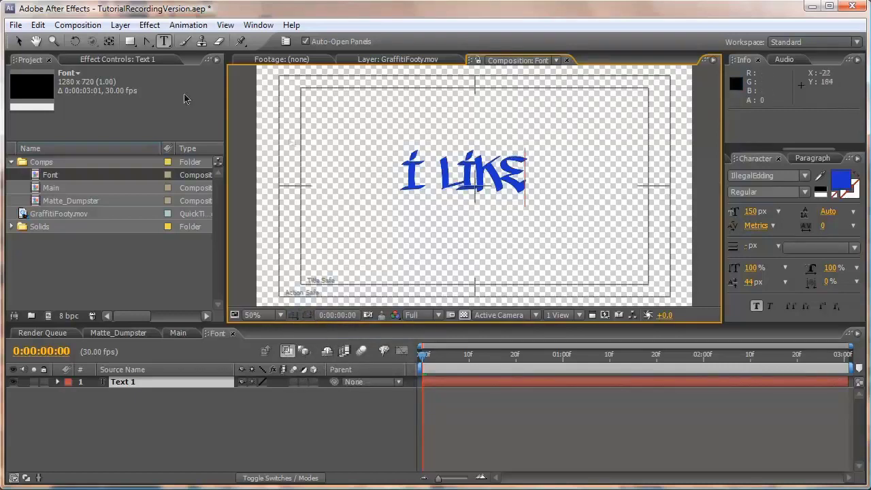
click(18, 41)
drag(494, 171, 507, 185)
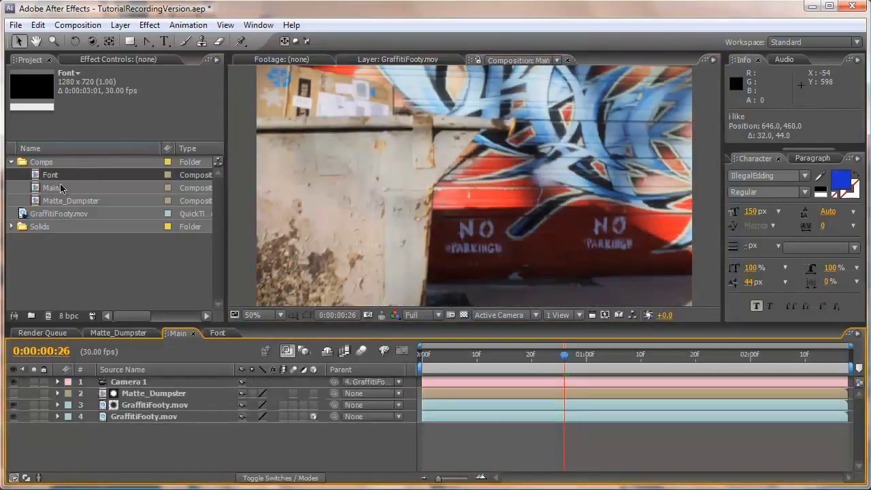
- Place the Font composition in Main above the bottom footage layer, make it 3D and move it to about 1095, 324, 0
drag(52, 175, 128, 416)
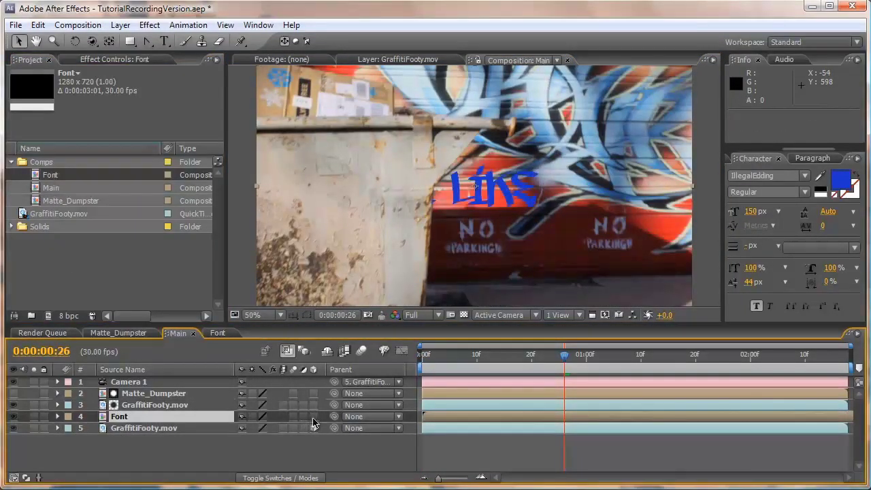
drag(313, 417, 313, 428)
drag(414, 207, 569, 188)
- Scale the Font layer to 80% and move it to about 1100, 354, -128 on the wall
key(s)
click(260, 428)
text(80)
key(Return)
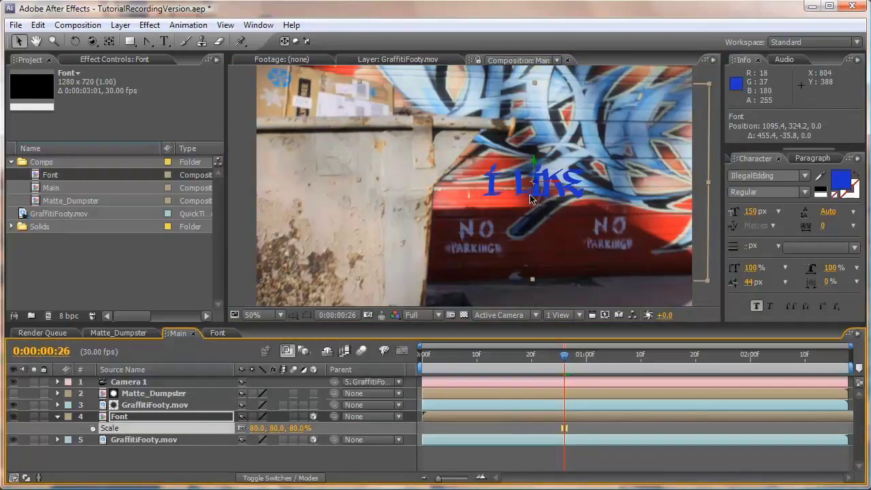
drag(534, 197, 580, 202)
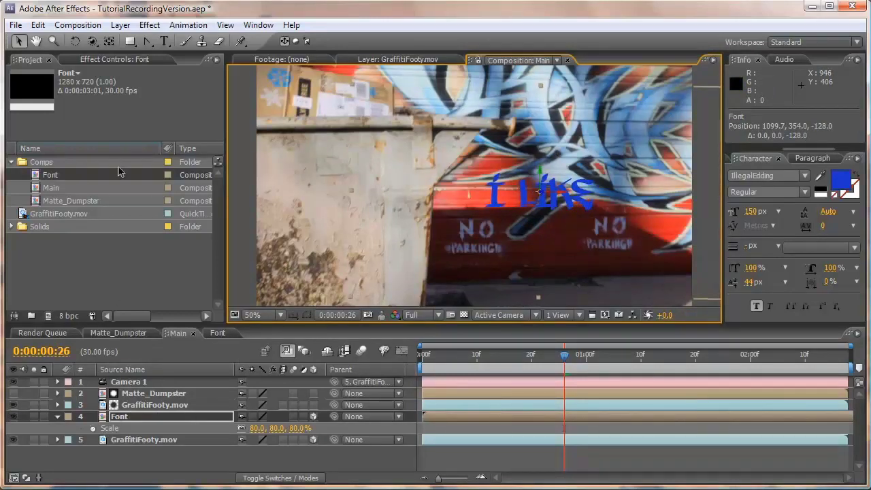
- Create a new composition from GraffitiFooty.mov, rename it FOnt2 and move it into the Comps folder
click(52, 214)
drag(64, 215, 48, 316)
click(54, 219)
key(Return)
text(FOnt)
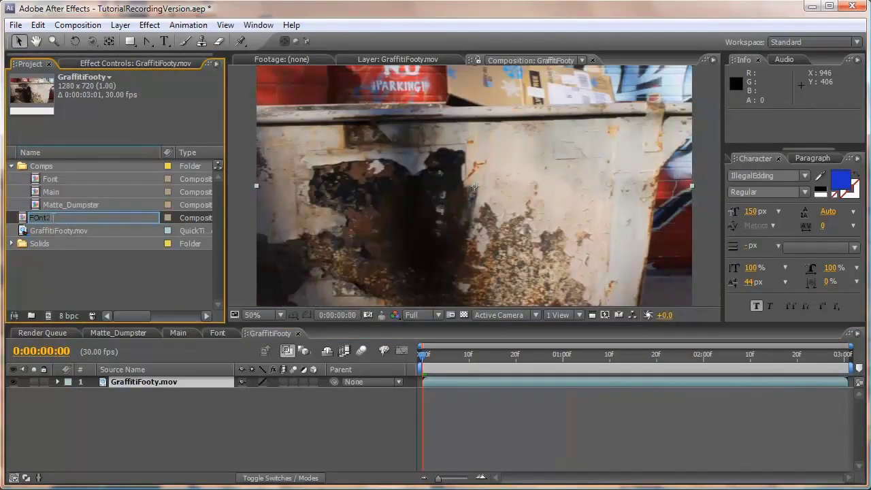
text(2)
key(Return)
drag(47, 221, 46, 167)
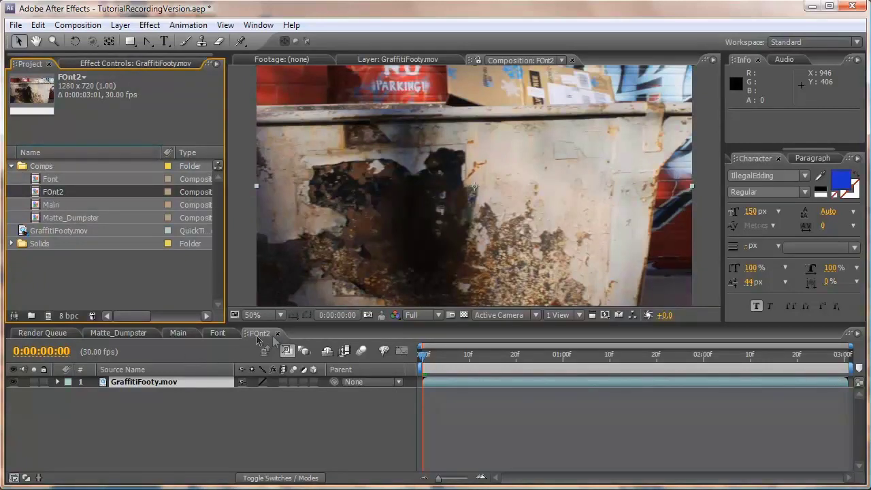
- Delete the footage layer from FOnt2, then show the transparency grid and title/action safe guides
click(170, 385)
key(Delete)
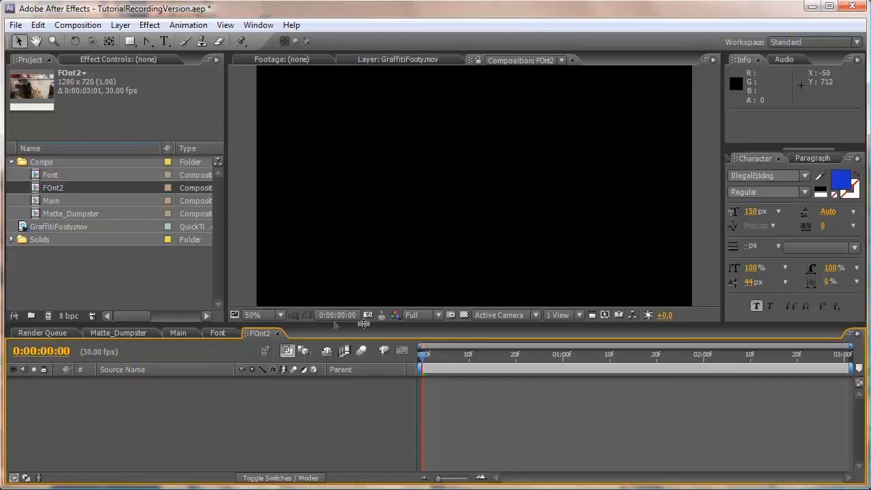
click(463, 314)
click(164, 41)
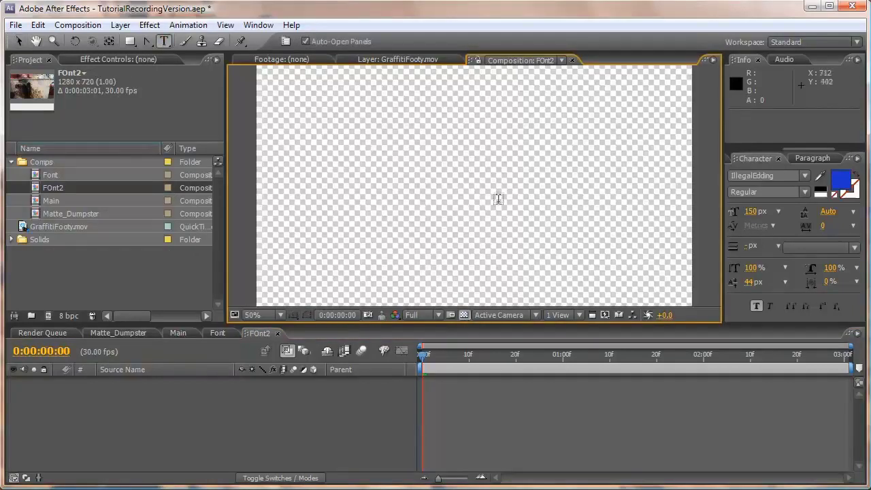
click(292, 314)
click(340, 329)
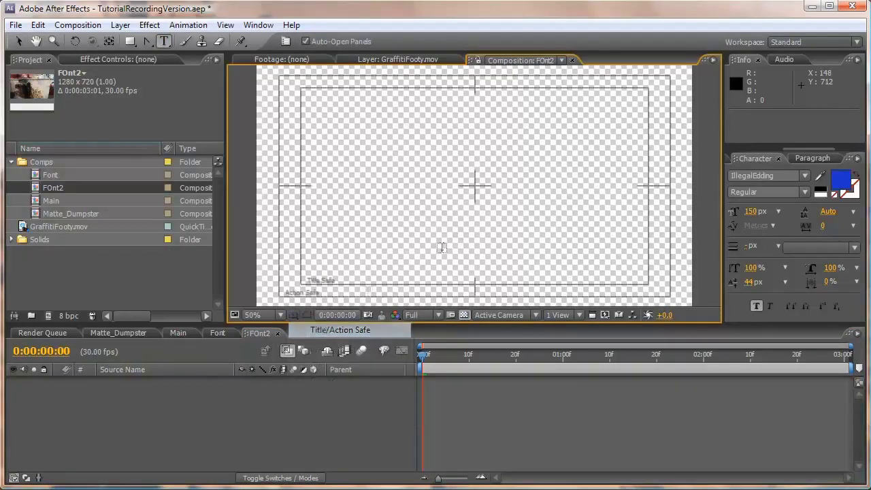
- Add the text "fried bacon" to FOnt2 and centre it at about 644, 452
click(474, 188)
text(FRIED BACO)
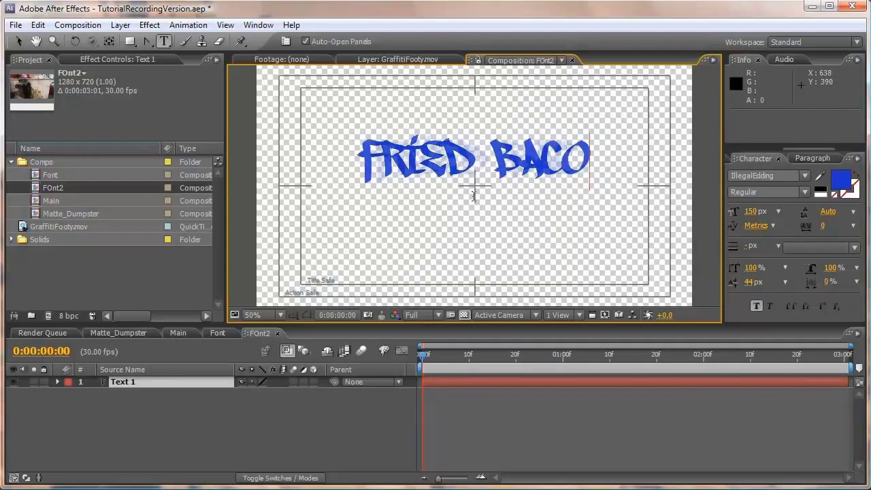
text(N)
click(18, 41)
drag(516, 175, 516, 203)
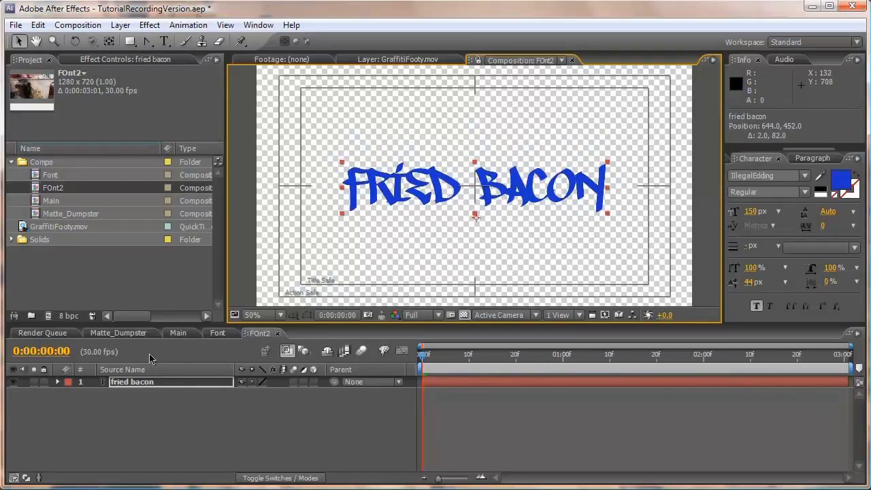
- Place the FOnt2 composition in Main directly above the Font layer and move it to about 884, 506 below "i like"
click(135, 334)
click(181, 334)
drag(53, 188, 139, 412)
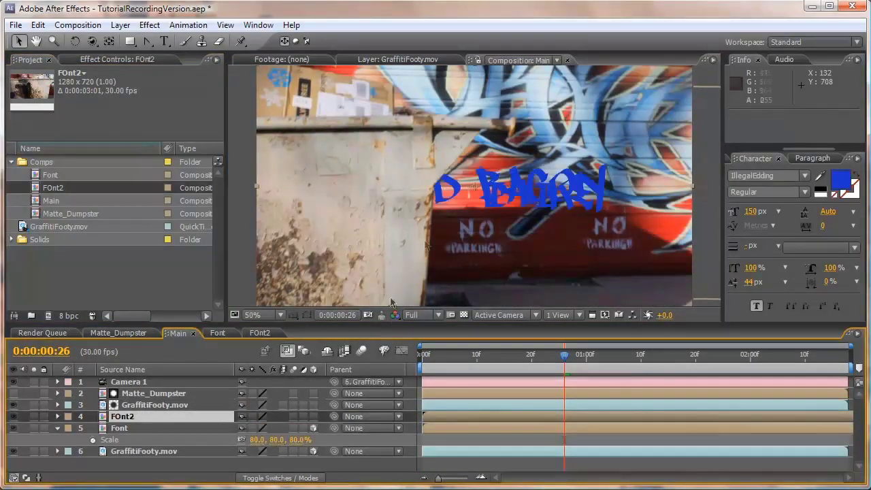
drag(457, 194, 517, 255)
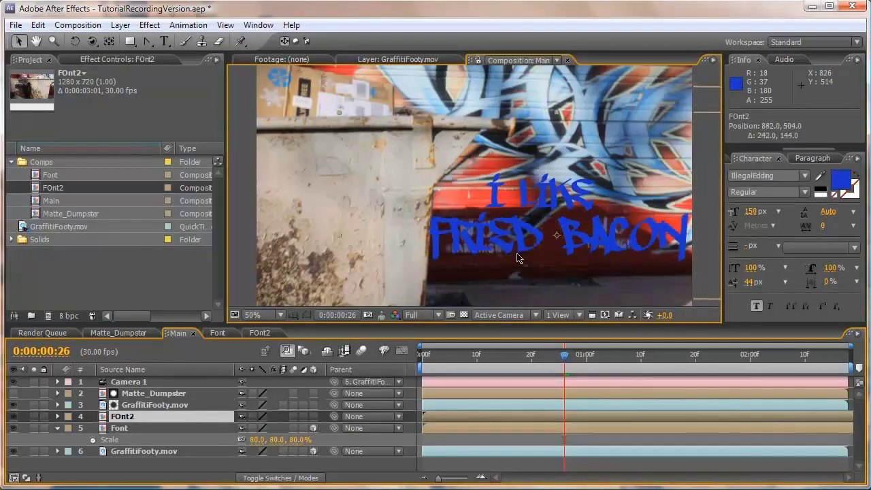
- Make the FOnt2 layer 3D while checking it in Custom View 1, and return to the Active Camera view
click(485, 318)
click(509, 465)
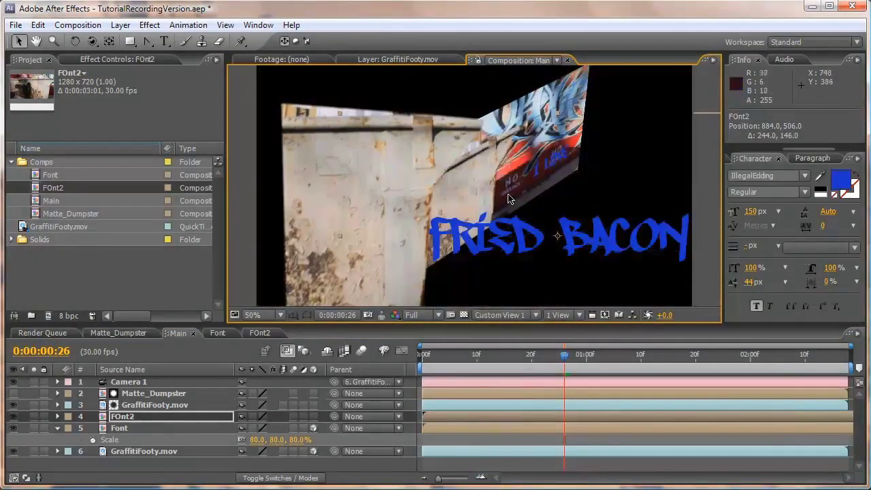
click(314, 416)
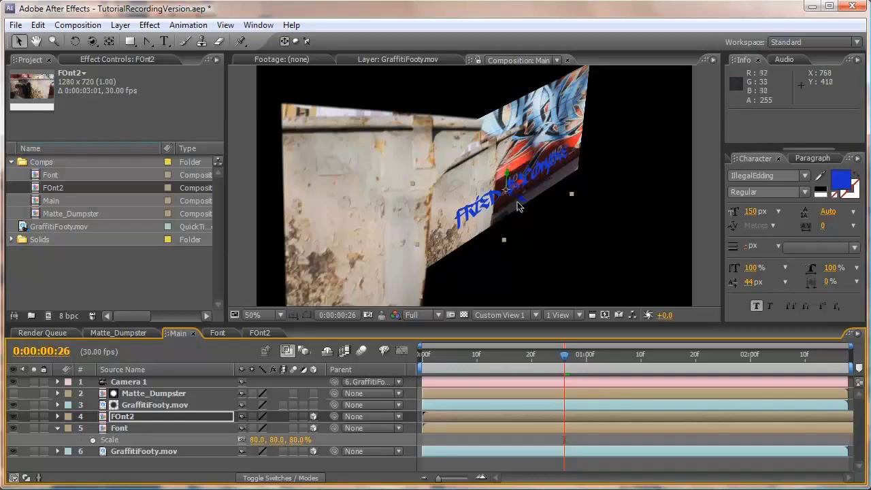
click(413, 315)
click(413, 328)
click(504, 315)
click(493, 330)
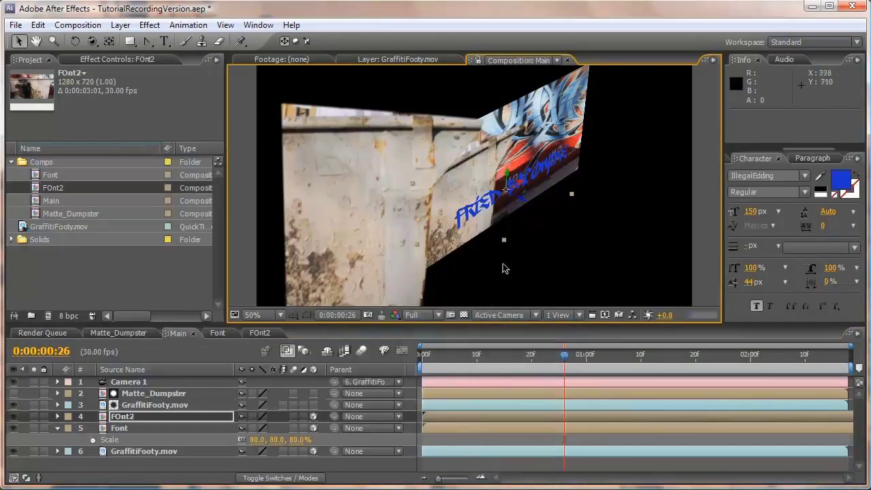
- Scale the FOnt2 layer to 80% and, using Custom View 1, move it to about 1138, 434, -158 on the wall
key(s)
click(504, 315)
click(505, 467)
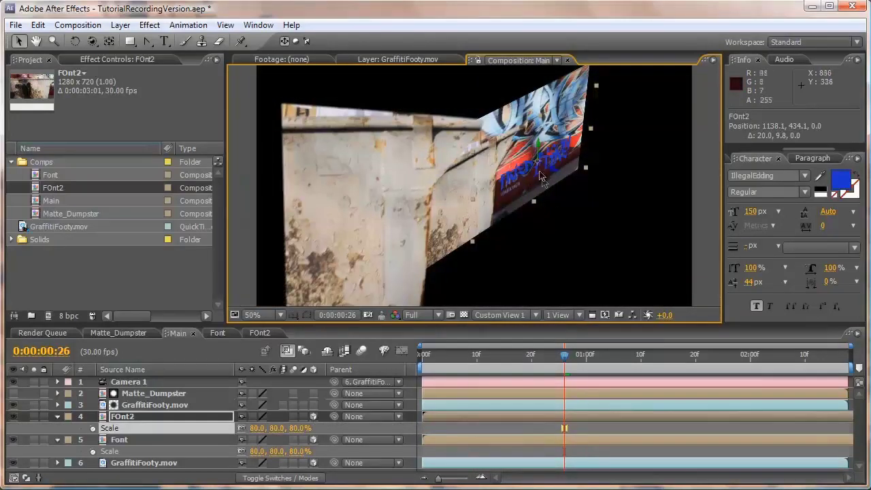
drag(558, 171, 603, 191)
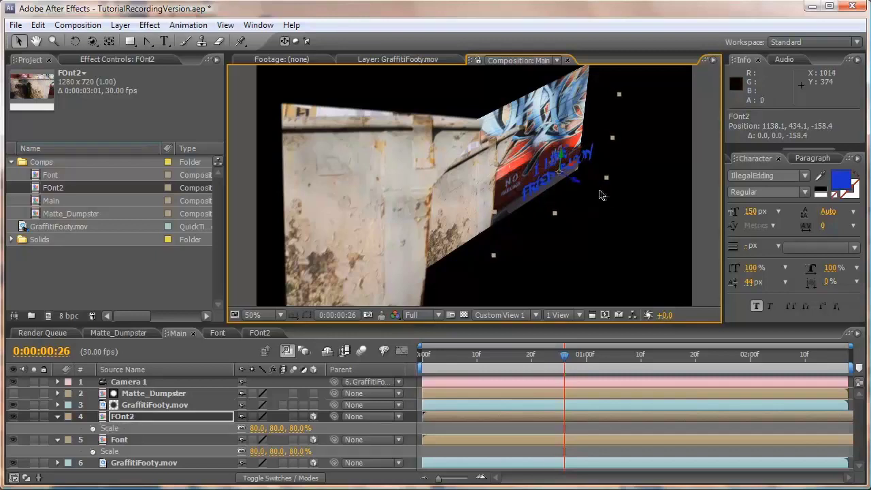
- Nudge the FOnt2 layer slightly downward in the Active Camera view and check the placement at 0:00:01:14
click(499, 315)
click(505, 327)
drag(556, 203, 558, 210)
drag(638, 354, 679, 362)
- Add a Bevel and Emboss layer style to the Font layer and set its size to 1
click(119, 439)
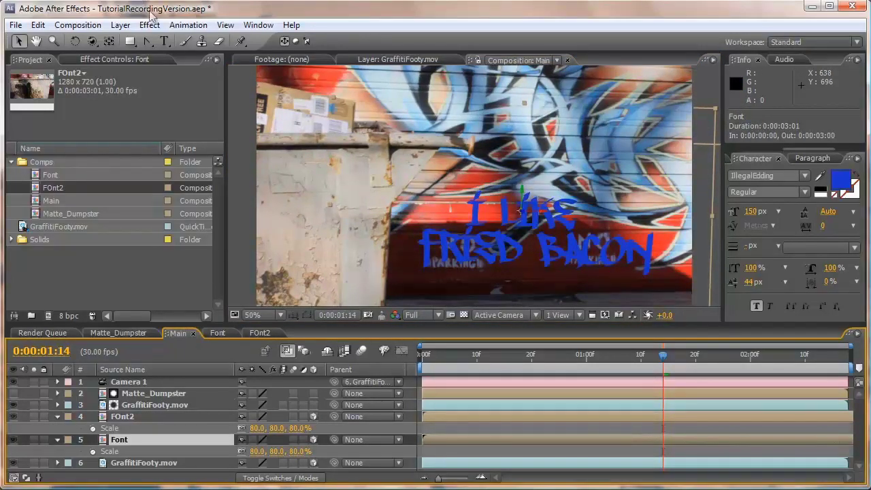
click(121, 25)
mouse_move(78, 345)
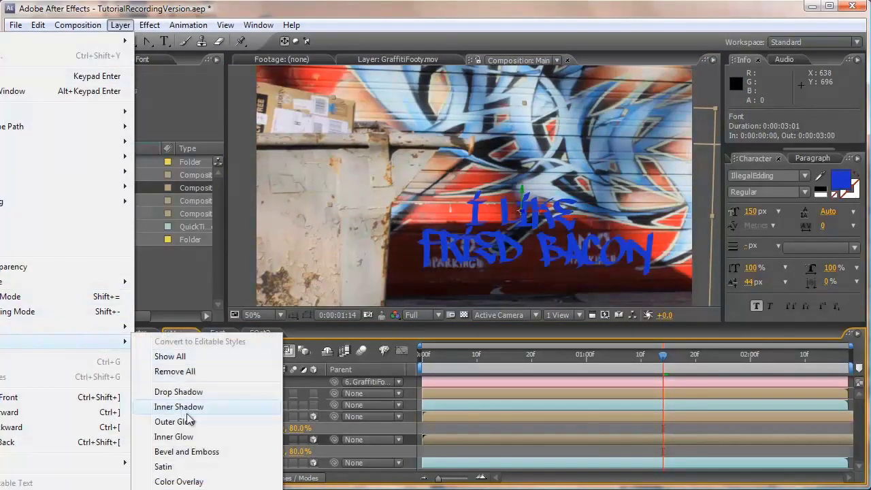
click(197, 451)
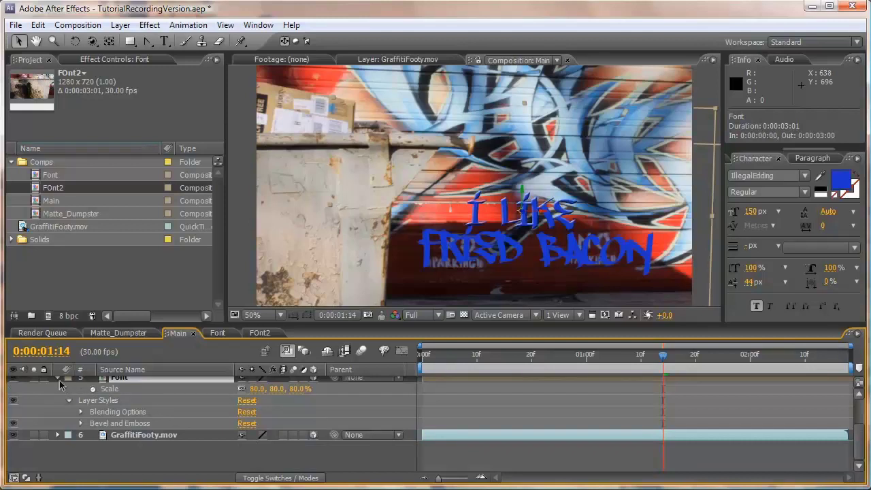
click(81, 424)
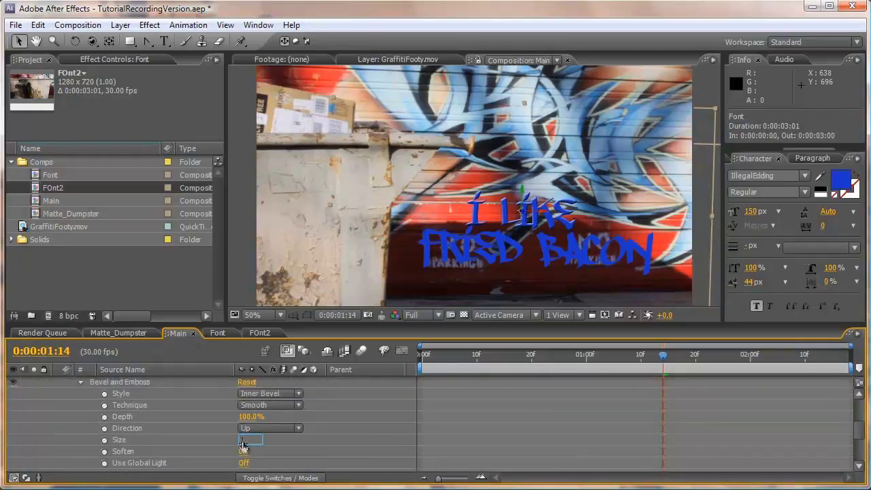
key(Return)
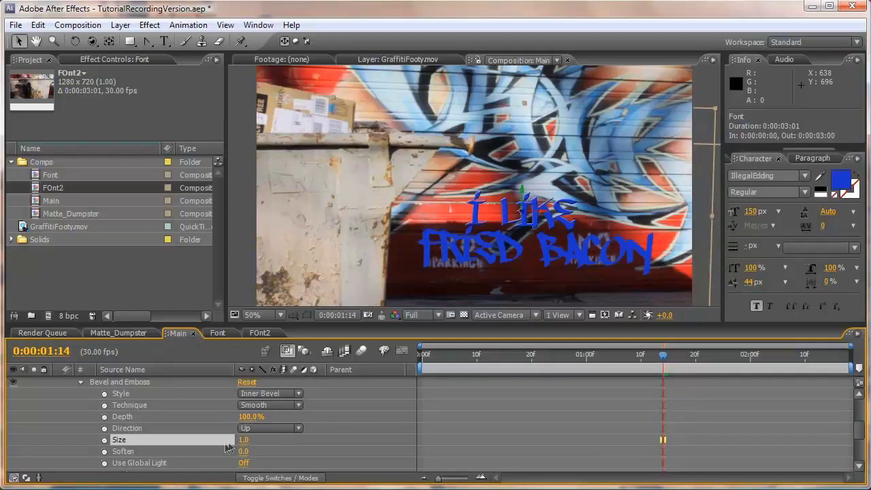
- Try different bevel angles on the Font layer, settle on 120°, set the altitude to 63° and inspect the lettering up close
scroll(204, 443, down, 2)
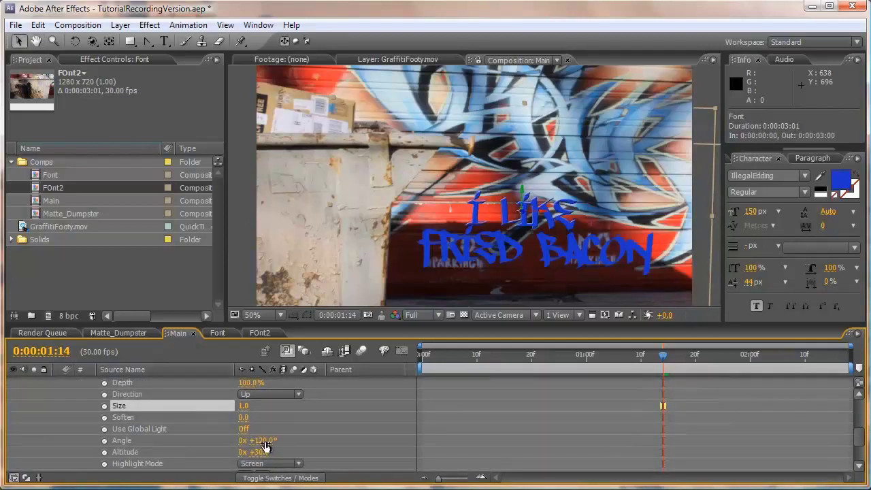
drag(266, 446, 271, 441)
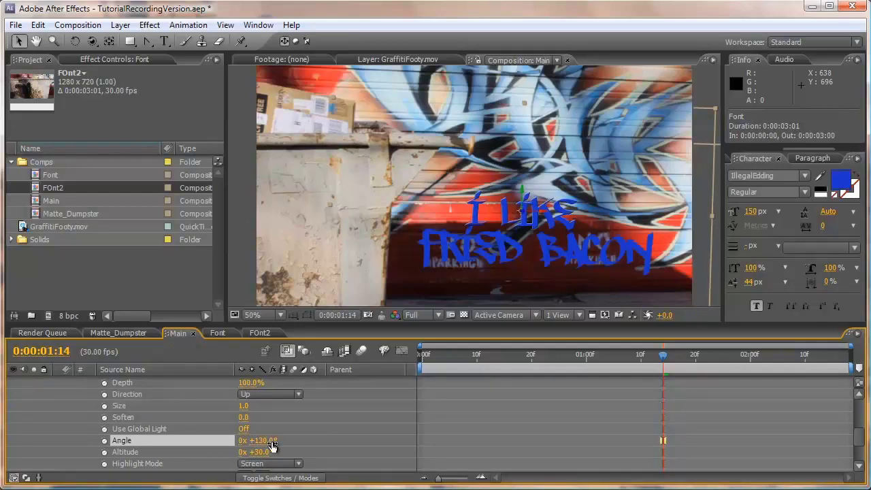
drag(281, 441, 262, 440)
mouse_move(247, 440)
mouse_down()
mouse_move(264, 440)
mouse_move(253, 440)
mouse_up()
drag(255, 455, 282, 453)
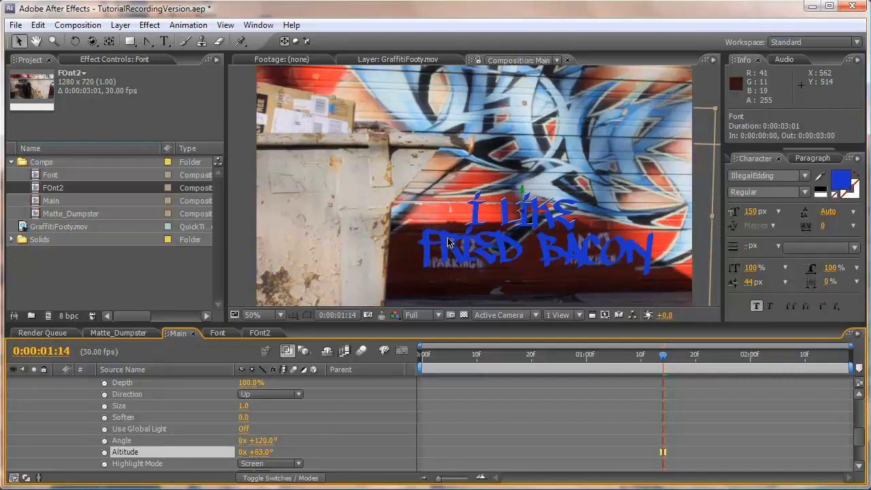
scroll(447, 241, up, 2)
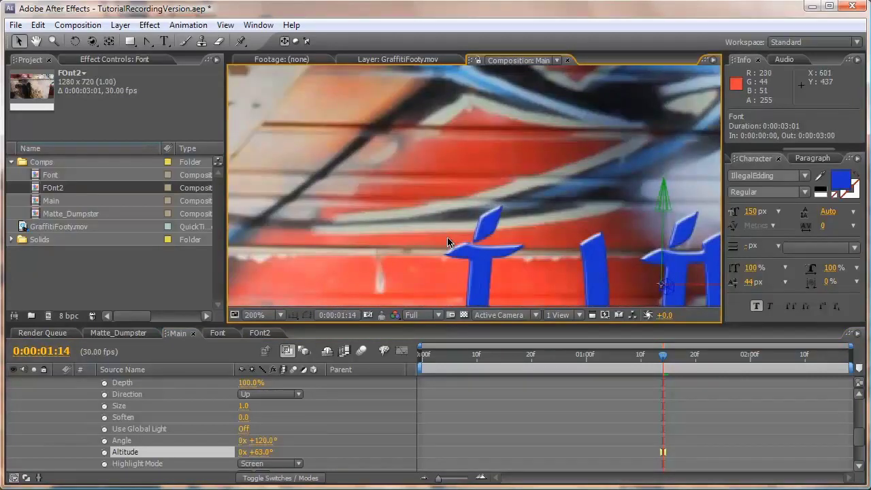
scroll(448, 242, down, 4)
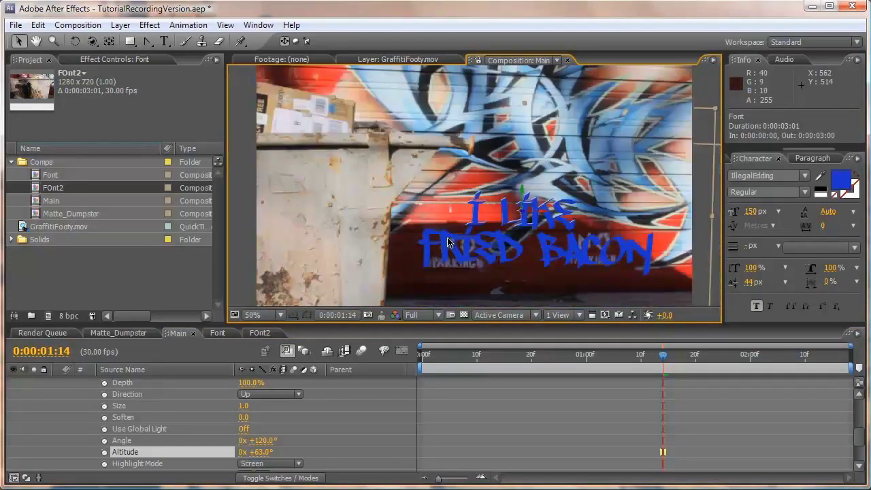
key(space)
drag(177, 404, 165, 480)
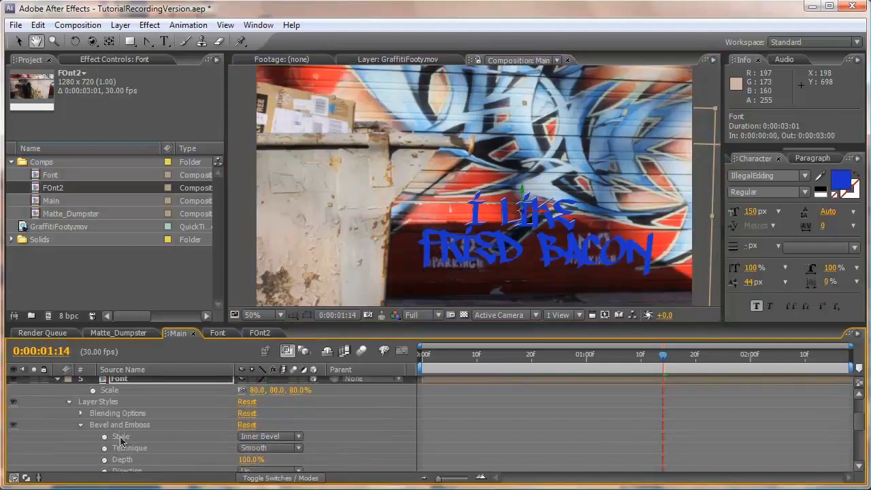
- Copy the Bevel and Emboss layer style from the Font layer and paste it onto the FOnt2 layer
click(117, 425)
click(81, 425)
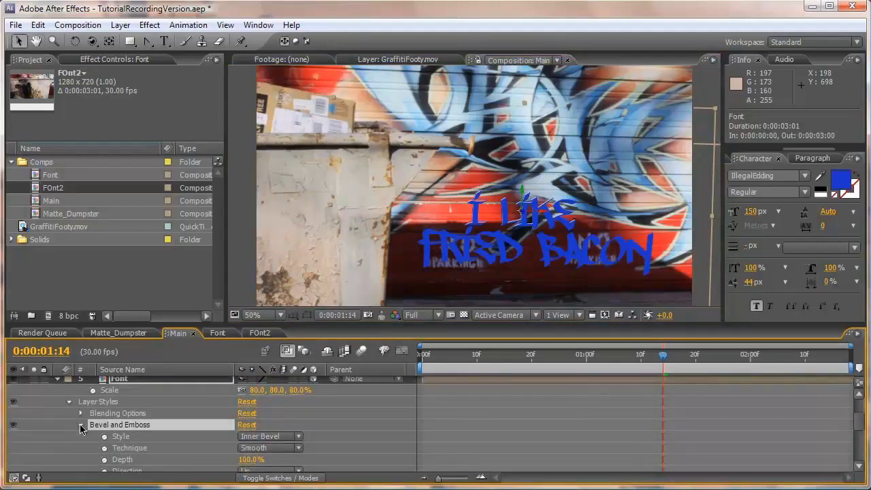
click(128, 387)
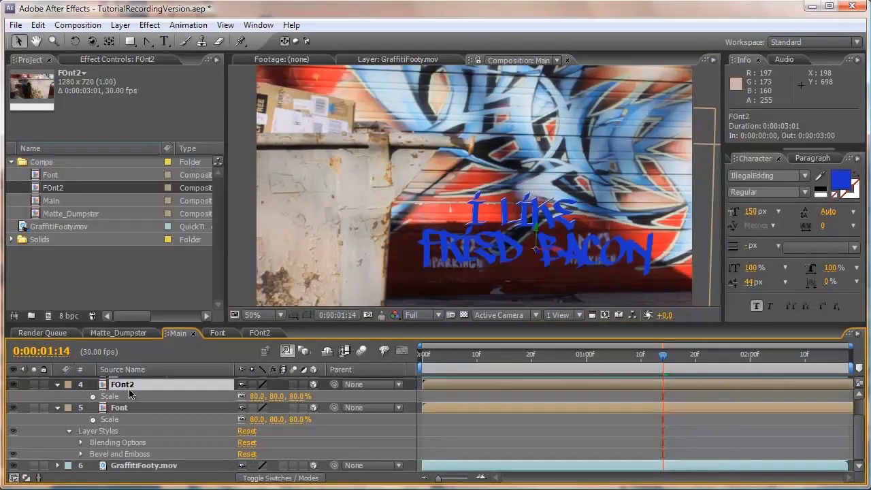
key(ctrl+v)
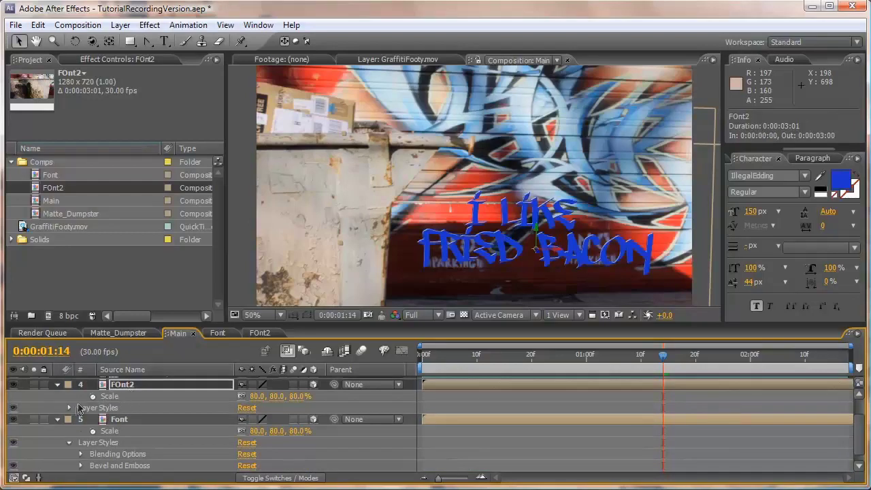
- Apply a Ramp effect from the Generate category to the Font layer
click(94, 419)
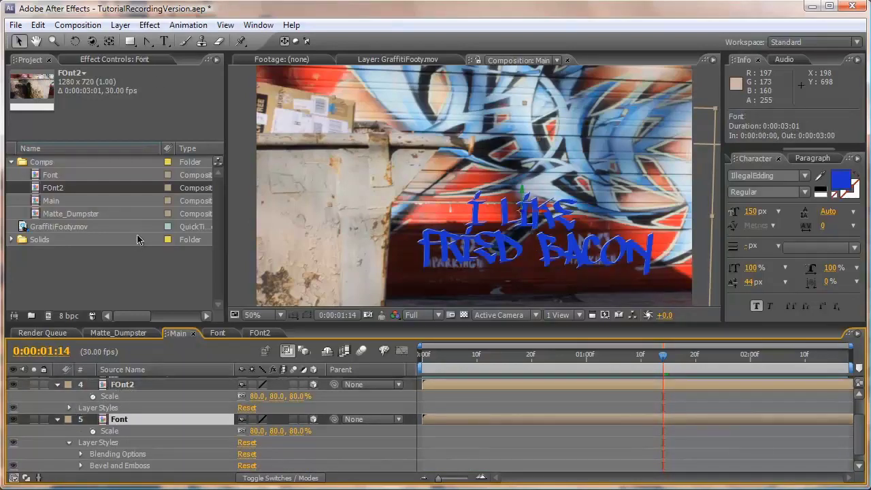
click(150, 27)
mouse_move(98, 153)
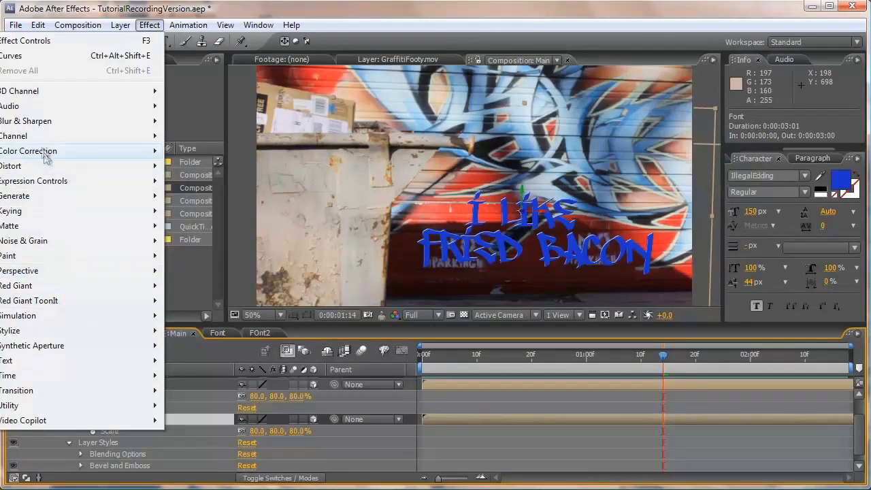
mouse_move(39, 198)
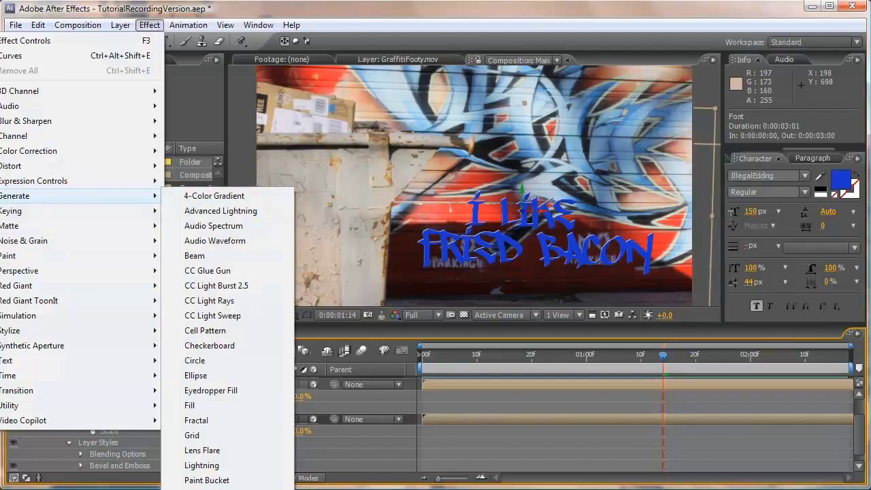
click(196, 489)
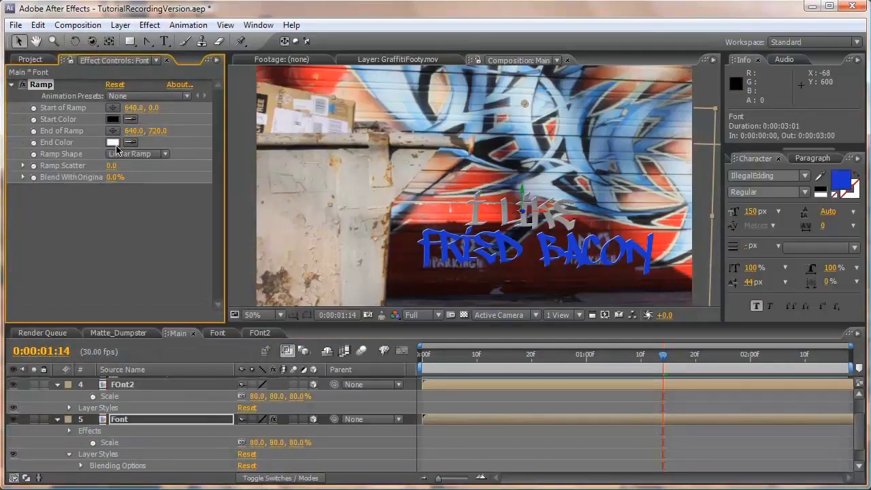
- Set the end color of the Font layer's ramp to bright blue 0096FF
click(113, 142)
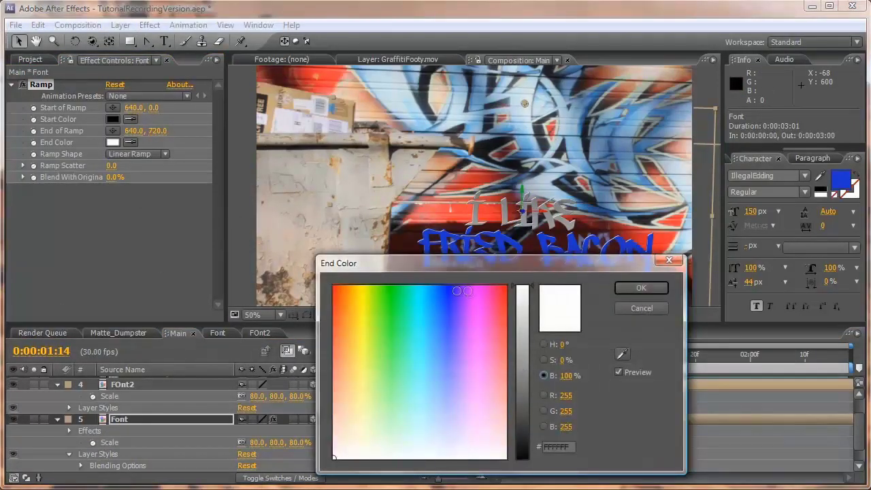
drag(467, 290, 436, 276)
click(545, 345)
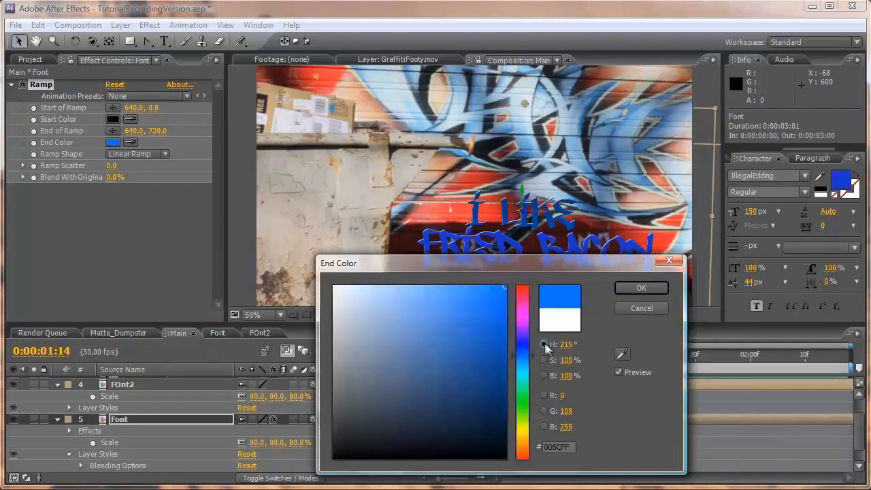
drag(532, 359, 533, 365)
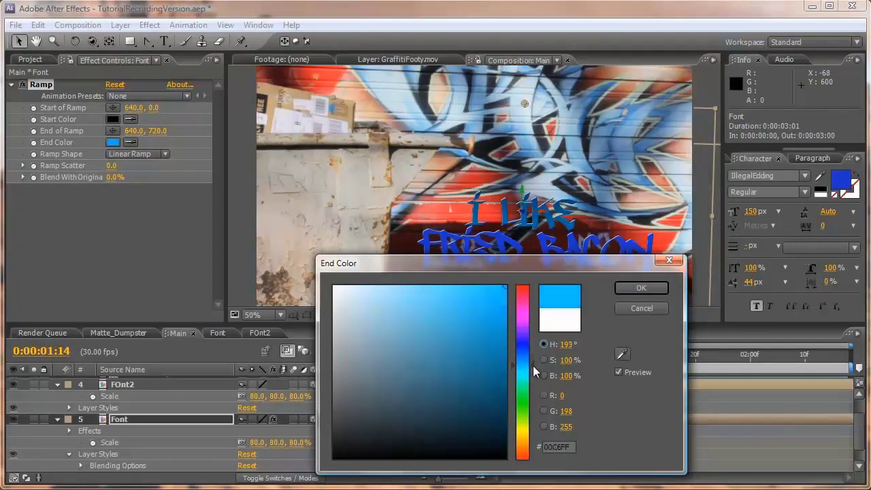
click(640, 288)
click(121, 144)
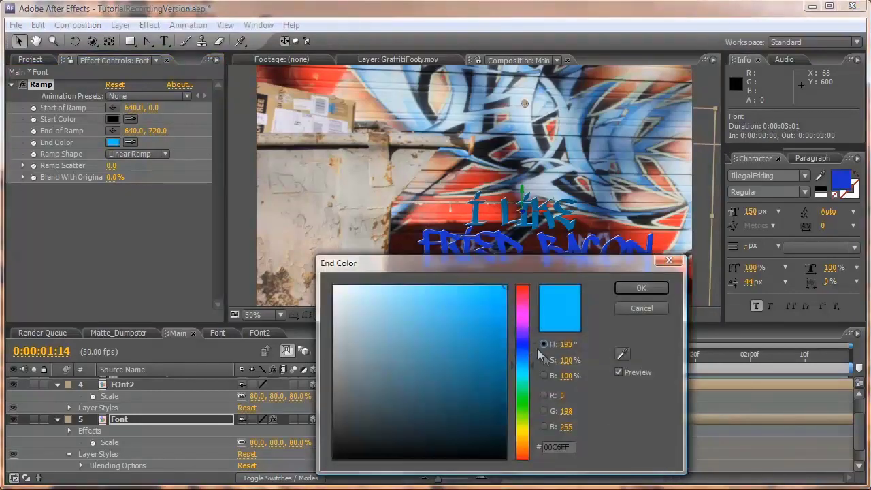
drag(531, 366, 530, 359)
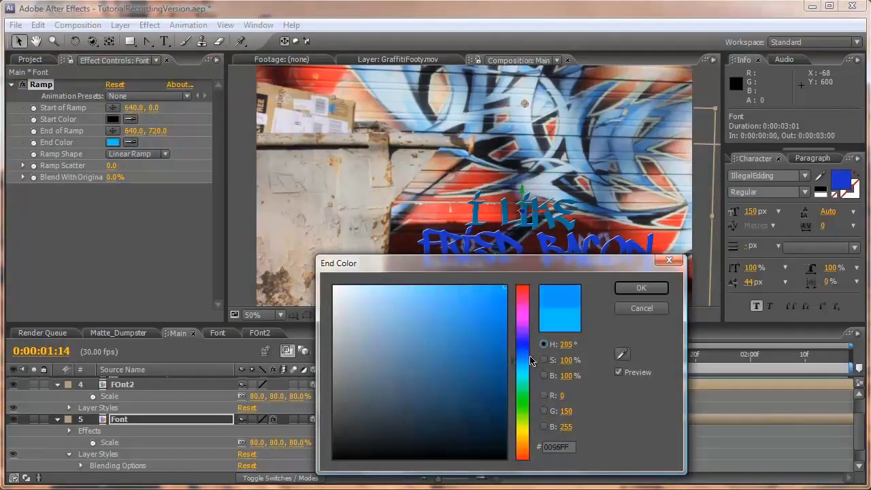
click(640, 289)
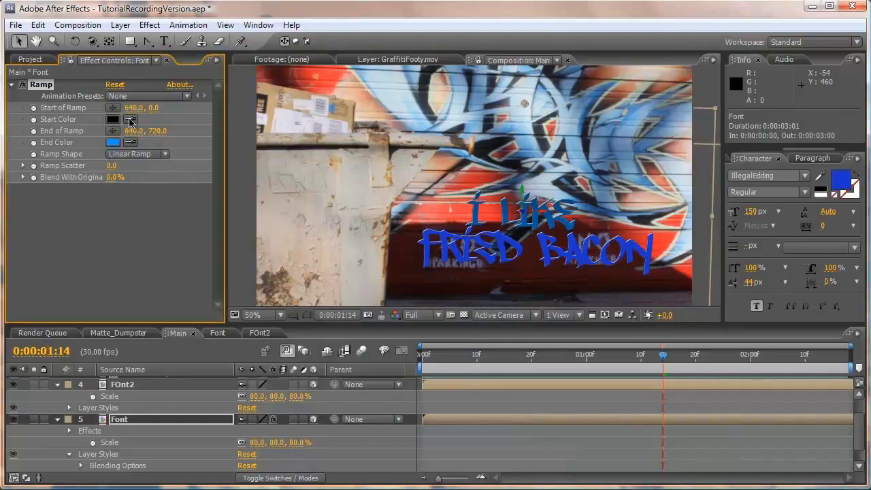
- Set the start color of the Font layer's ramp to white FFFFFF
click(113, 121)
drag(414, 325, 335, 286)
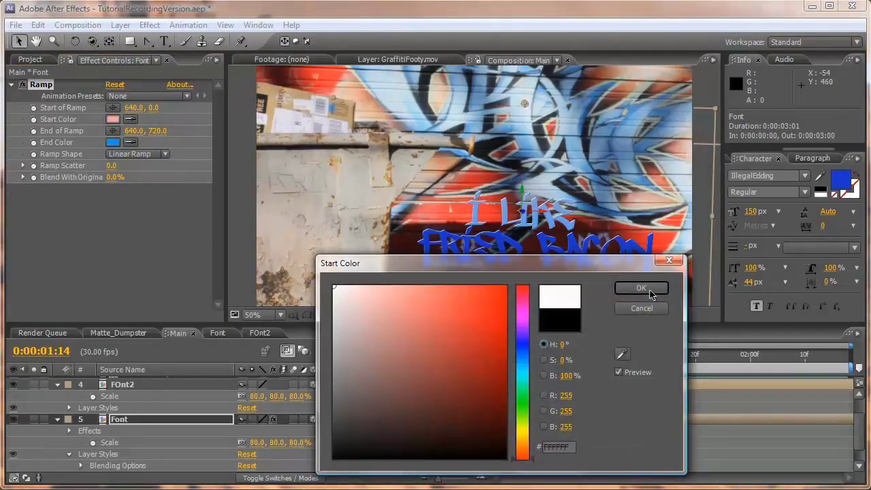
click(639, 288)
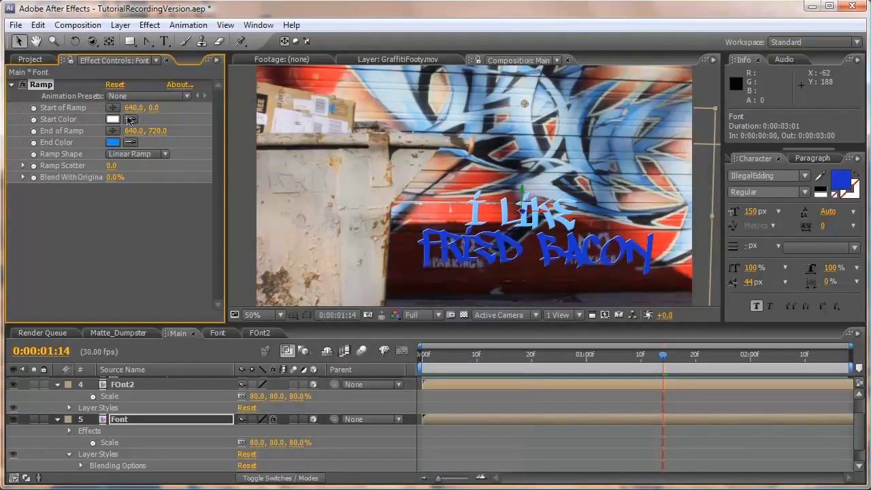
- Move the Font layer's ramp start point to about 649, 296 and its end point to about 630, 392
drag(526, 102, 530, 189)
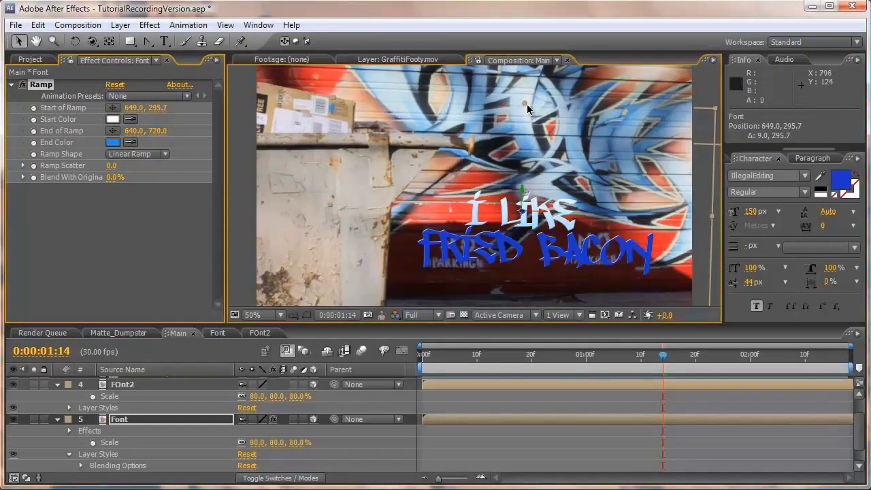
key(space)
drag(530, 264, 521, 199)
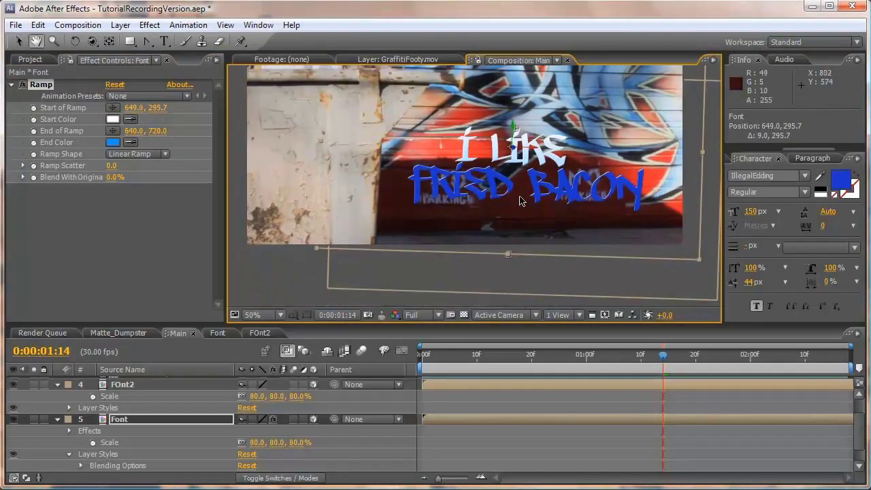
drag(508, 254, 538, 177)
key(space)
- Try scaling the FOnt2 layer to 77% and undo the change
key(s)
click(257, 428)
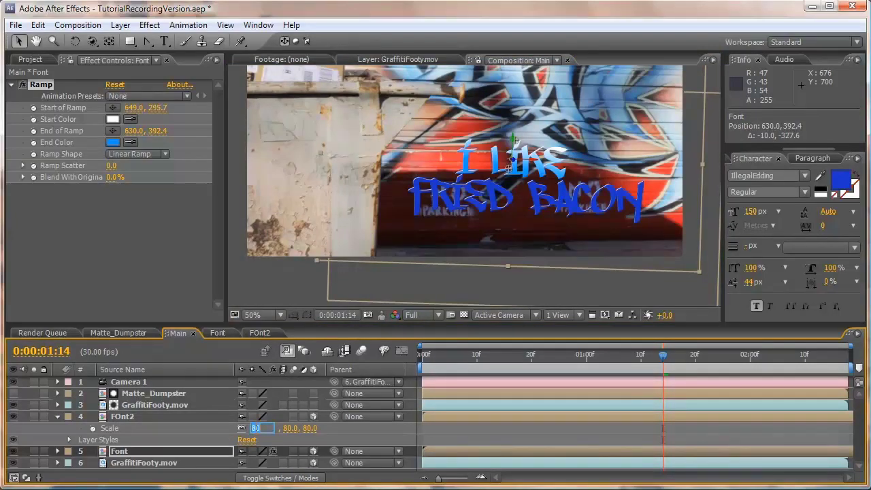
text(77)
key(Return)
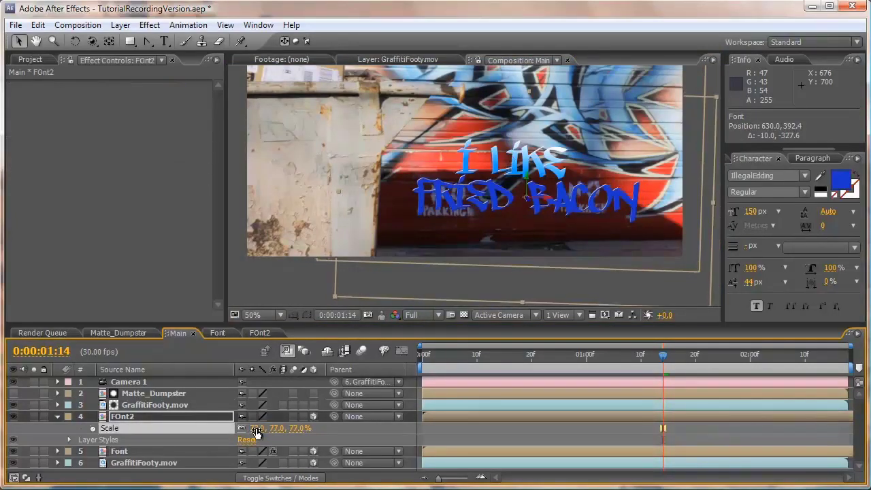
key(ctrl+z)
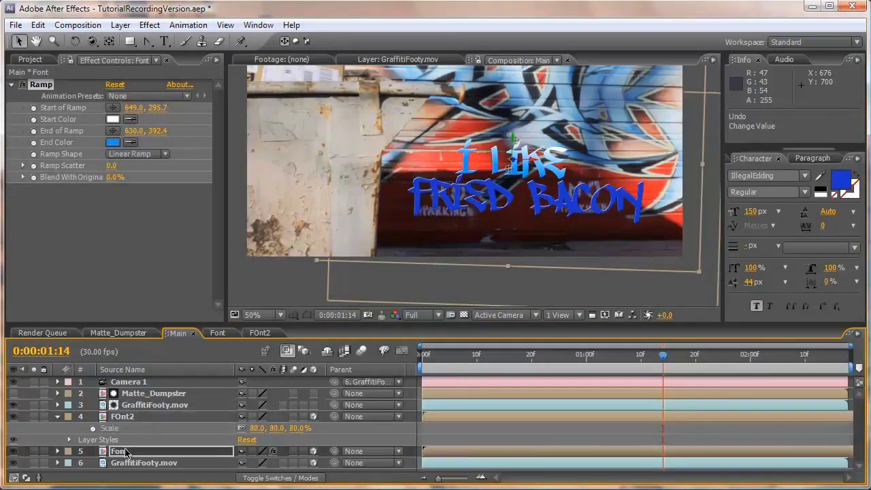
- Scale the Font layer to 77%
click(125, 452)
key(s)
click(253, 463)
text(77)
key(Return)
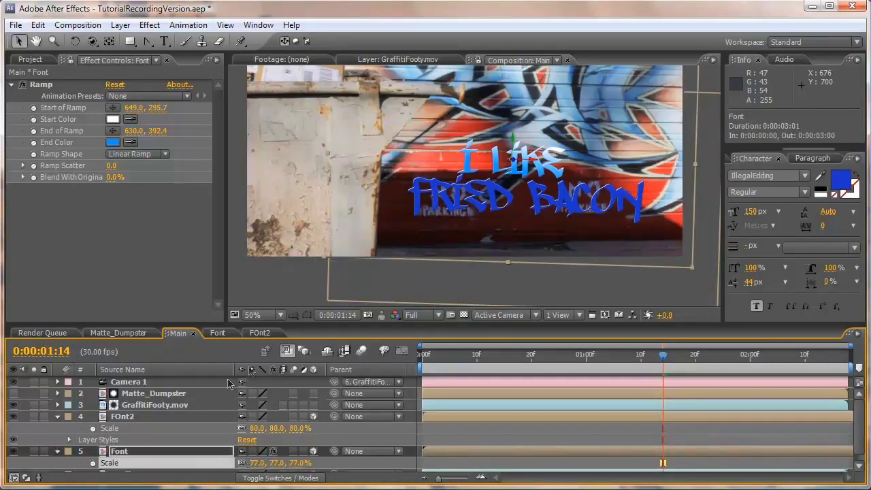
- Apply a Ramp effect from the Generate category to the FOnt2 layer
click(155, 418)
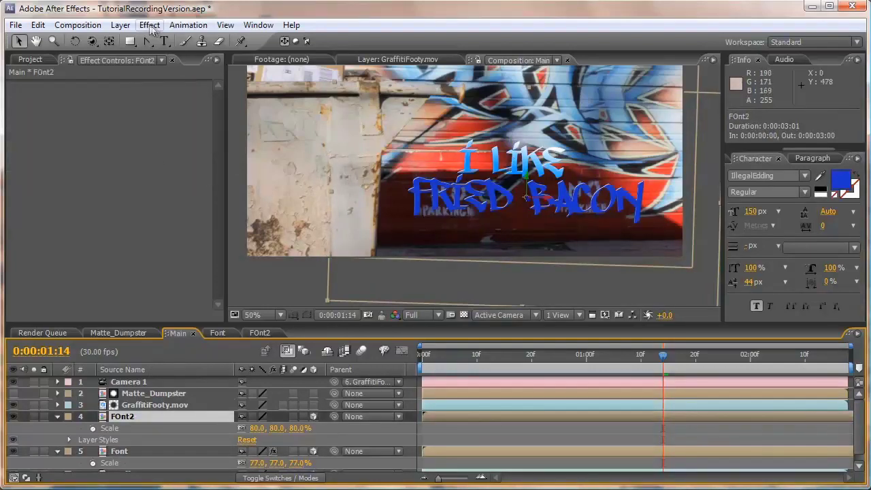
click(119, 451)
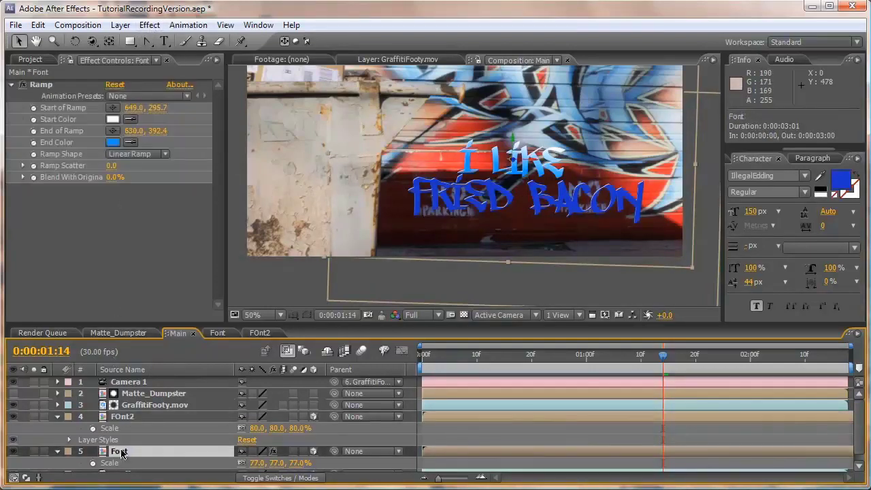
click(119, 418)
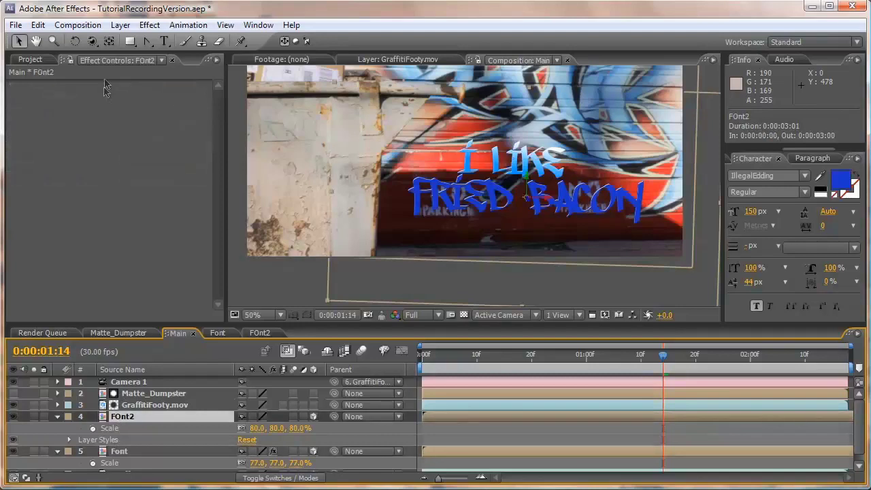
click(149, 25)
mouse_move(71, 197)
click(208, 489)
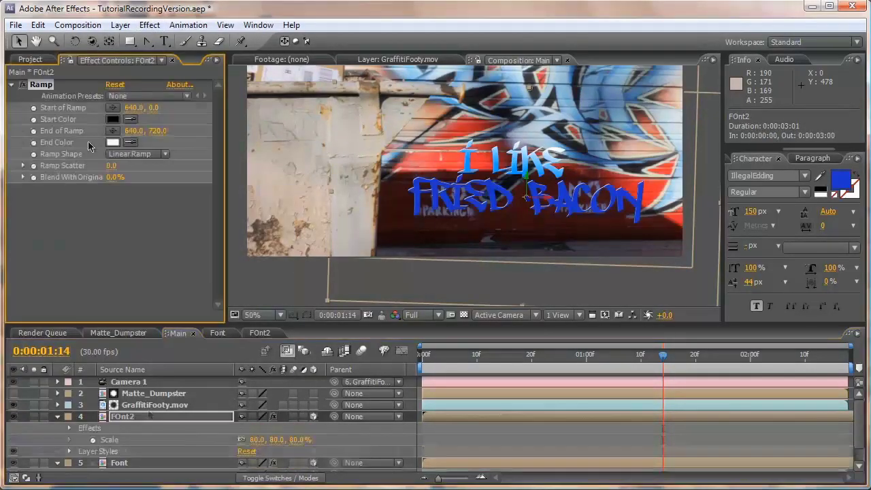
- Sample the FOnt2 ramp's end color from the dumpster's light gray paint and set its start color to white
click(131, 143)
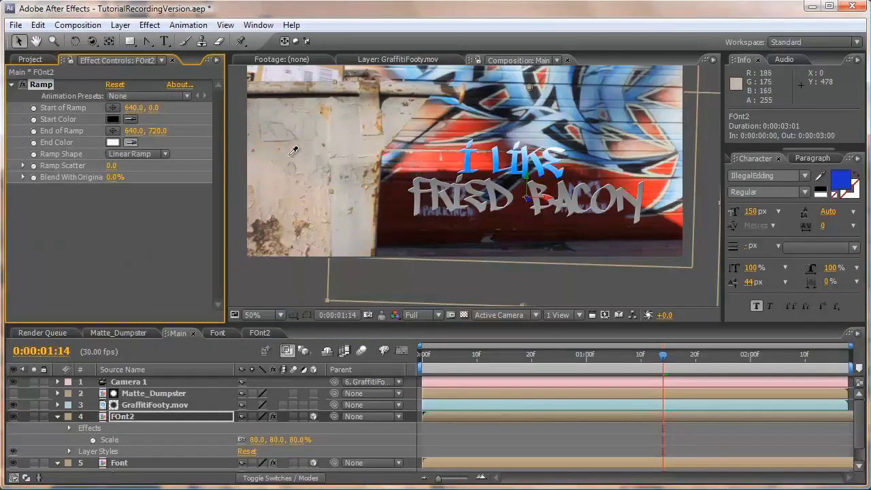
click(307, 150)
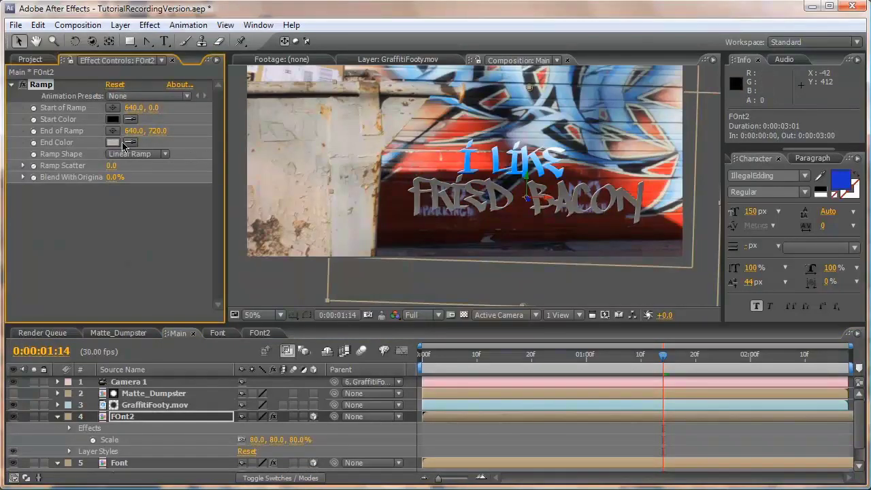
click(113, 119)
drag(359, 307, 334, 286)
click(627, 290)
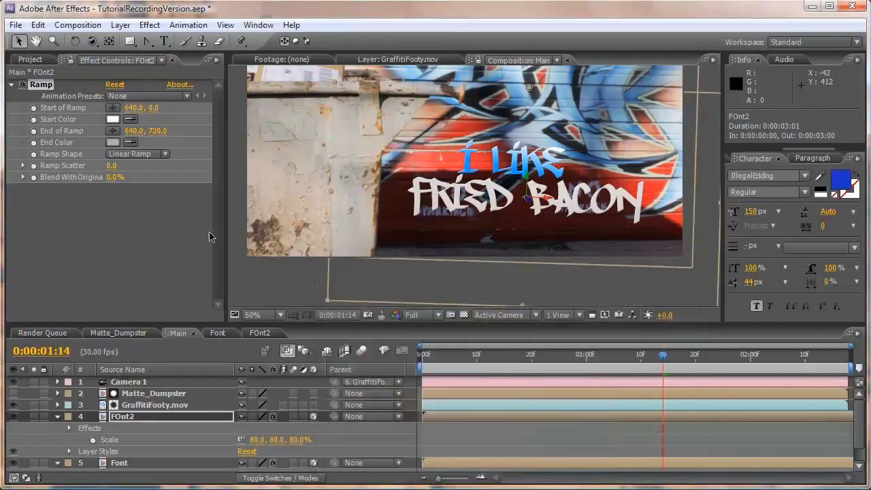
- Move the FOnt2 ramp's end point to about 630, 403 and its start point to about 649, 284, around the lettering
drag(524, 306, 522, 304)
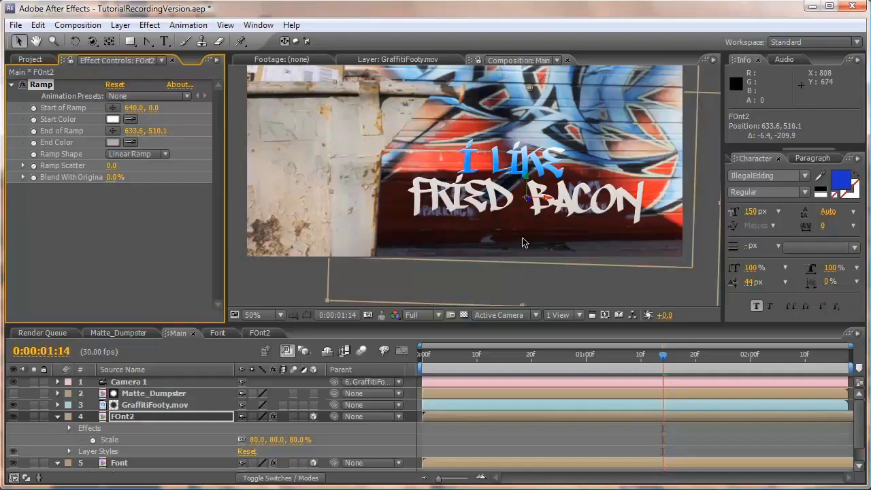
drag(523, 232, 523, 217)
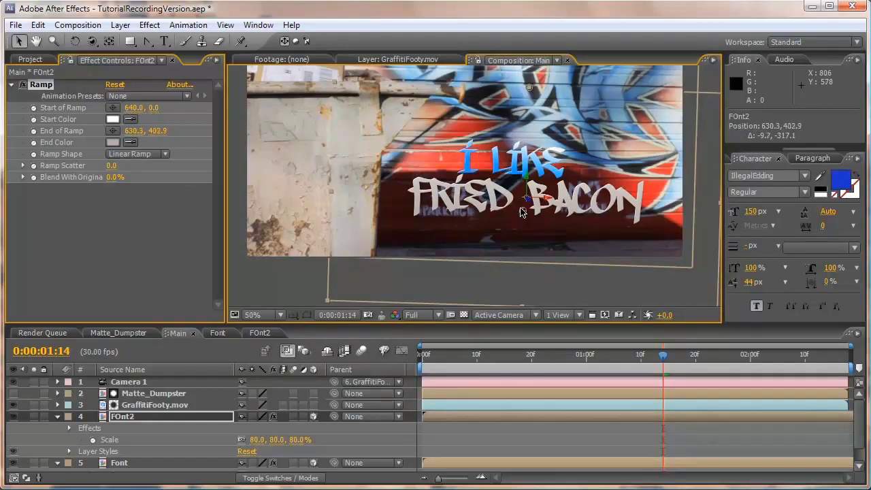
drag(533, 85, 536, 174)
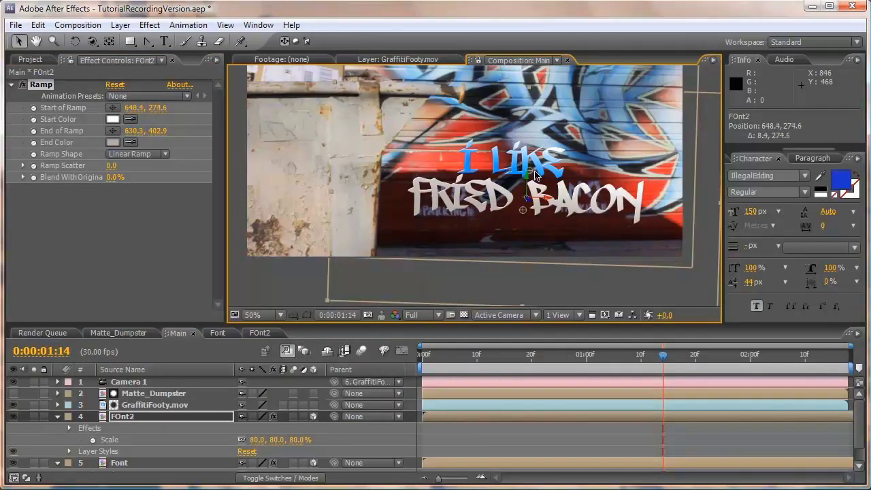
- Increase the saturation of the FOnt2 ramp's end color to get the warm beige AD9D8C
click(113, 143)
drag(531, 446, 531, 420)
click(542, 359)
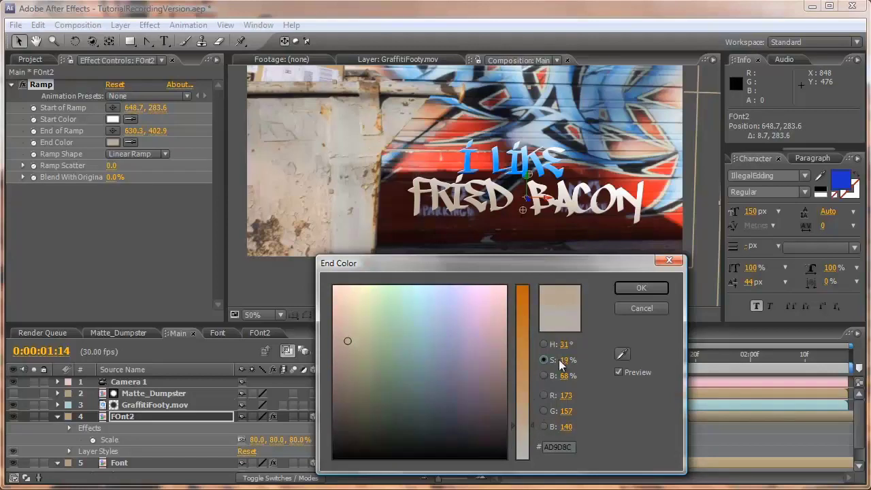
click(658, 293)
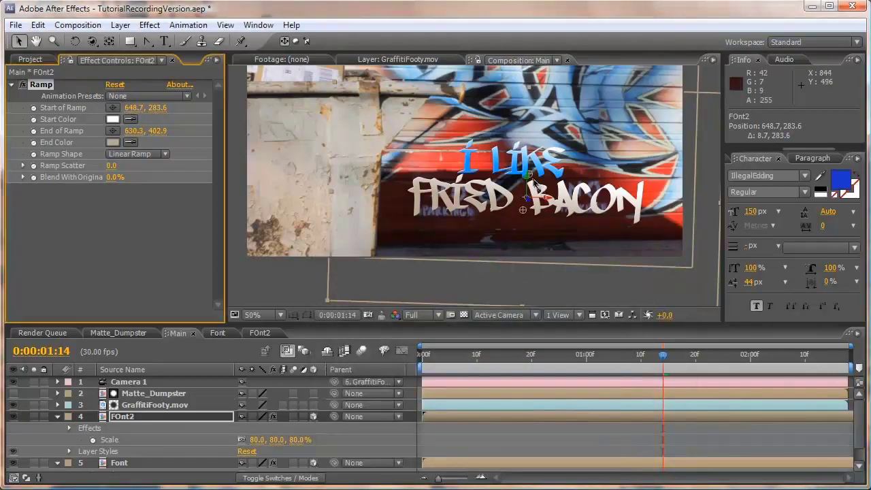
- Fine-tune the FOnt2 ramp's start point to about 634, 304 and end point to about 631, 412, and collapse the layer's properties
drag(530, 179, 529, 178)
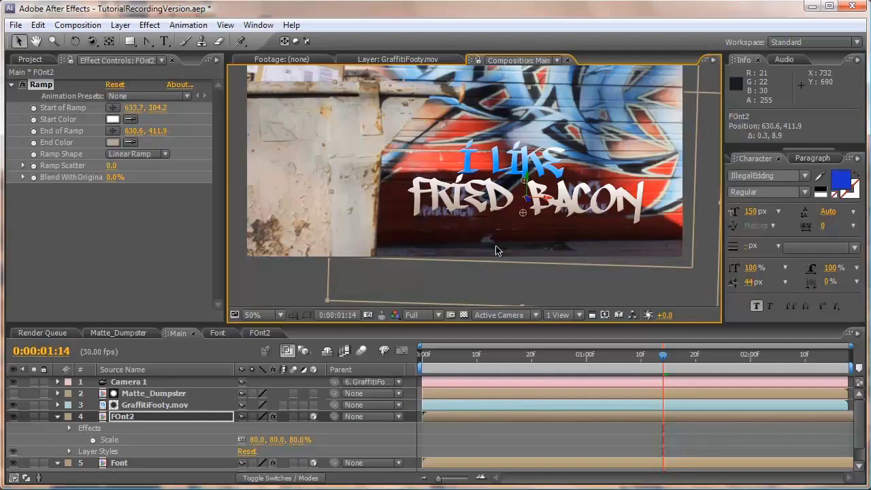
scroll(497, 249, down, 2)
scroll(497, 249, up, 2)
key(space)
drag(430, 251, 441, 267)
click(58, 417)
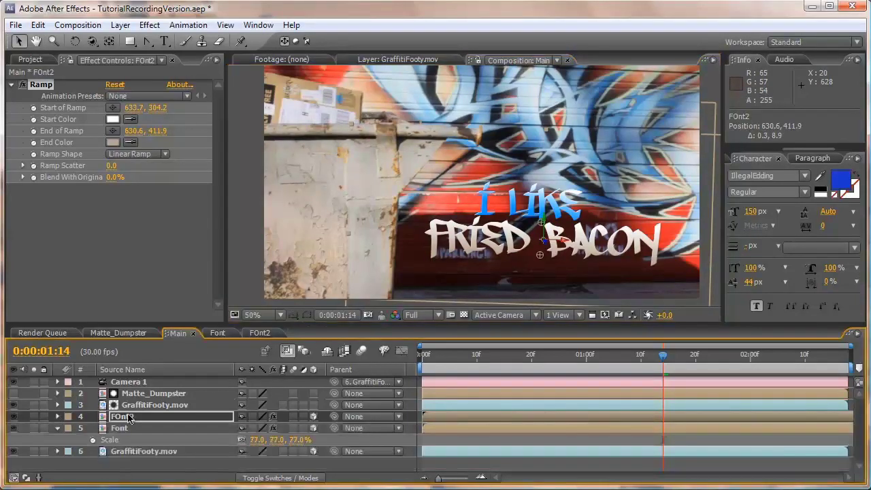
- Apply a Fast Blur with a blurriness of 1.0 to the FOnt2 layer and copy the effect onto the Font layer
click(121, 25)
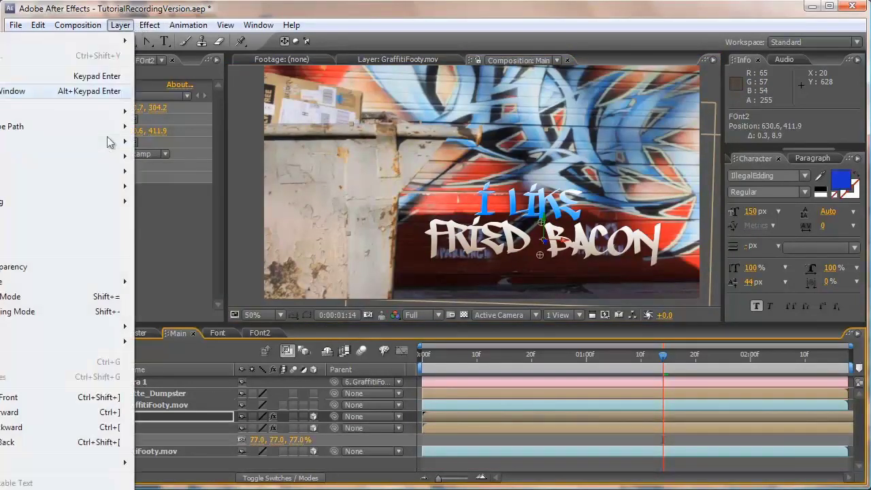
mouse_move(150, 25)
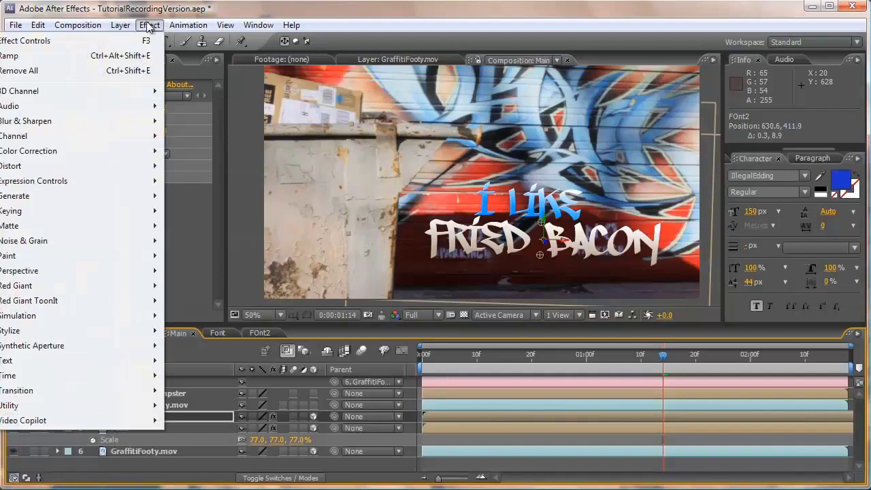
mouse_move(86, 121)
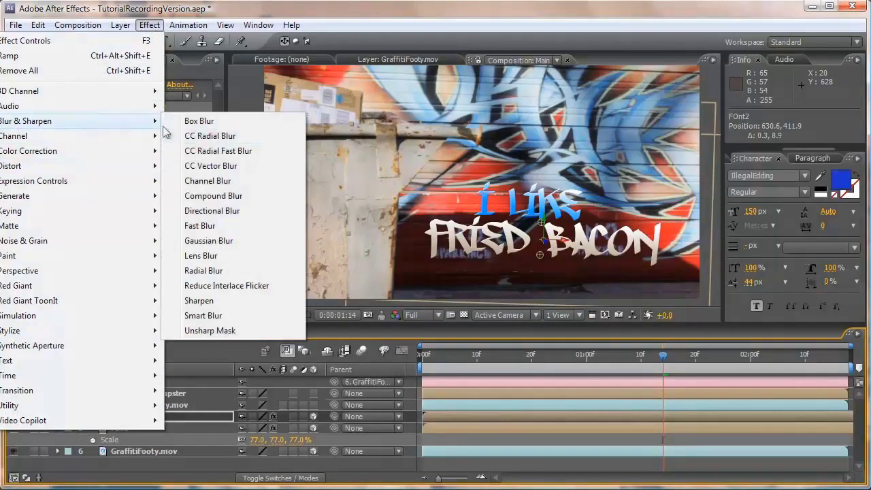
click(204, 225)
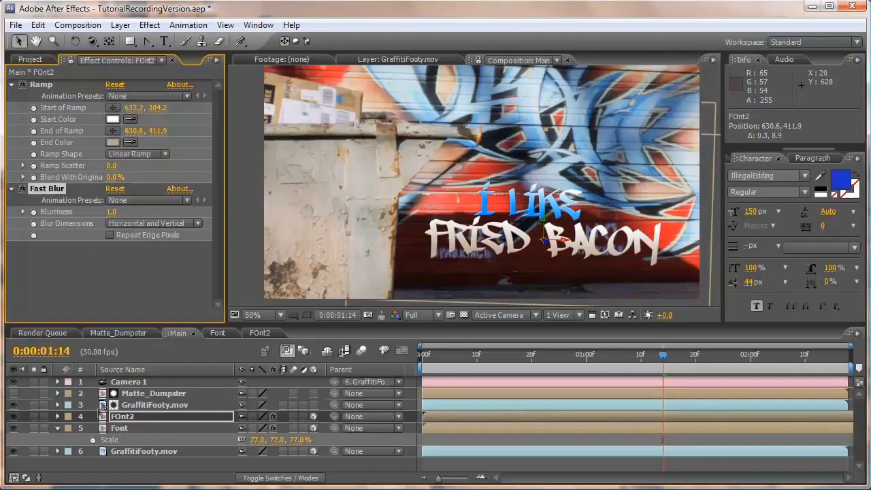
click(121, 430)
key(ctrl+v)
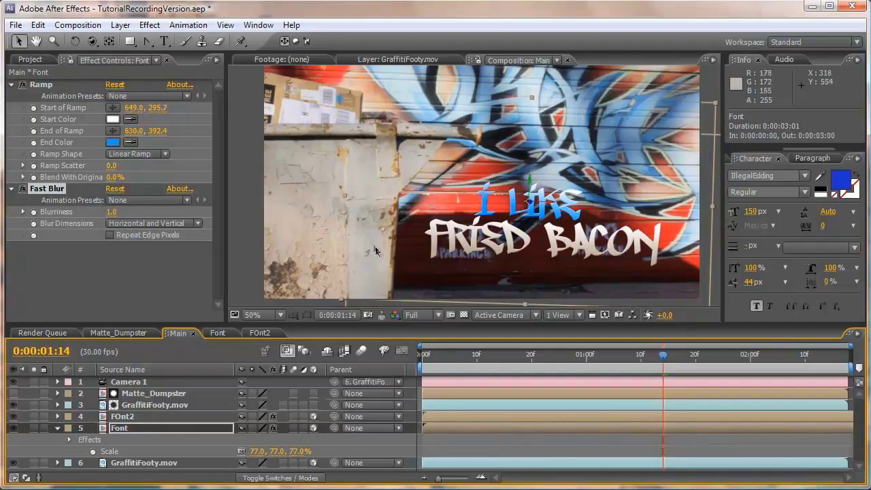
- Maximize the Main composition view and play back the shot to check how the blurred lettering sits on the wall
key(grave)
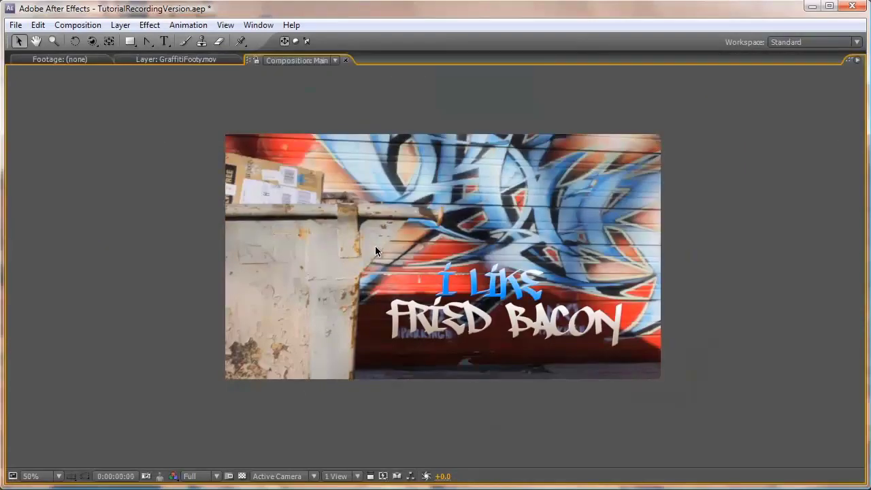
key(space)
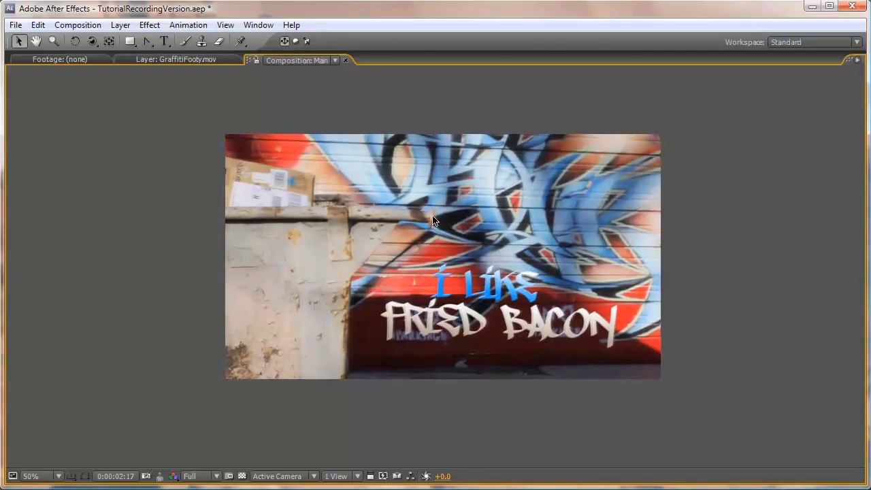
key(space)
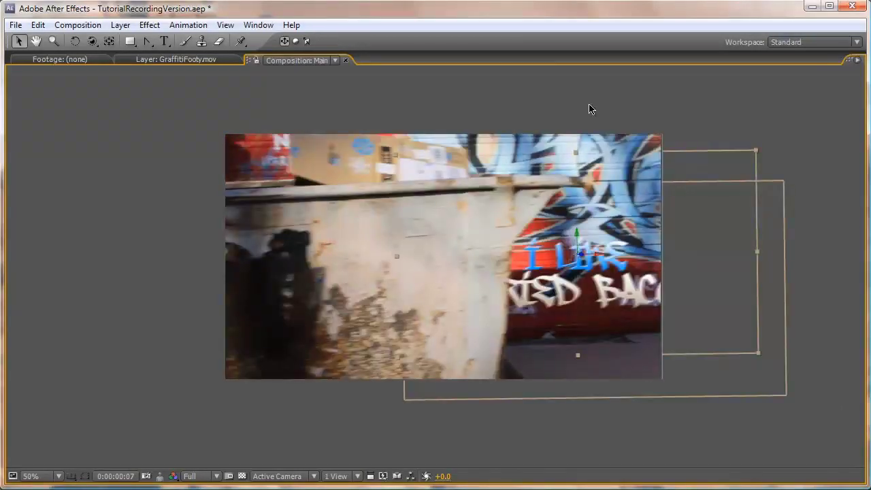